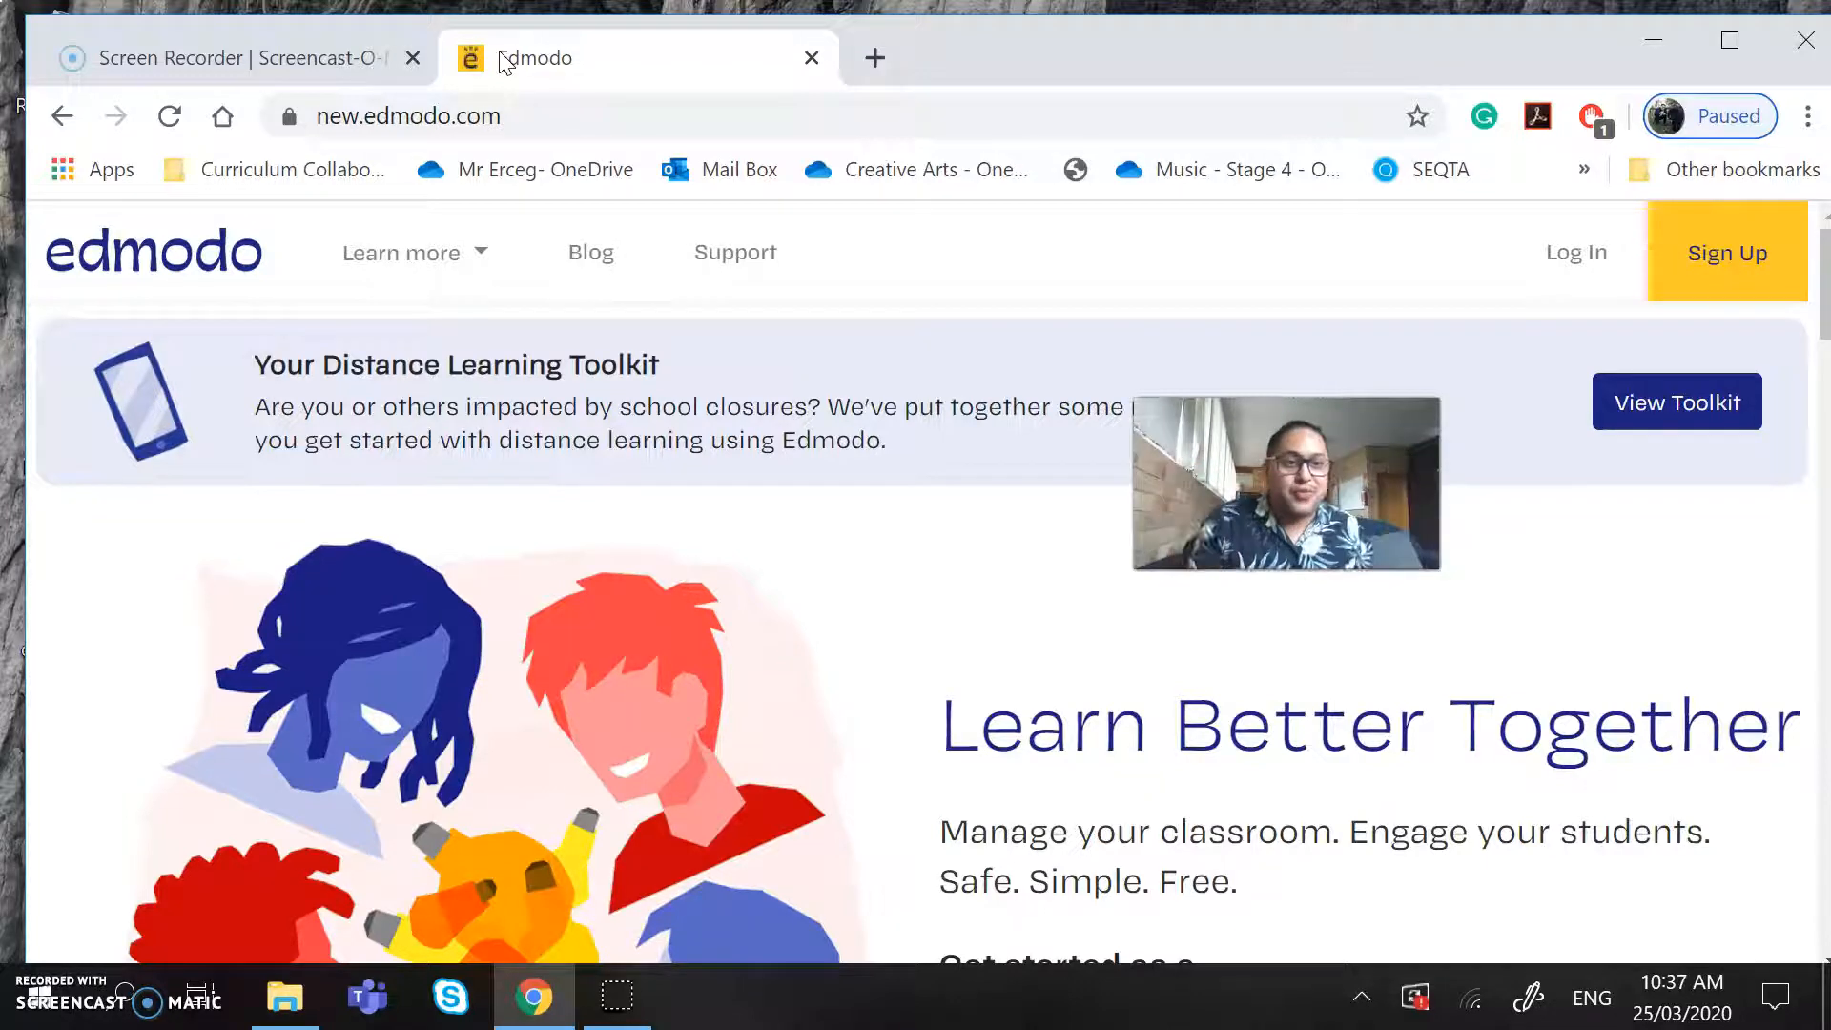
- Log in to Edmodo with the Microsoft account and open the 11 Music 2020 class
left_click(1578, 278)
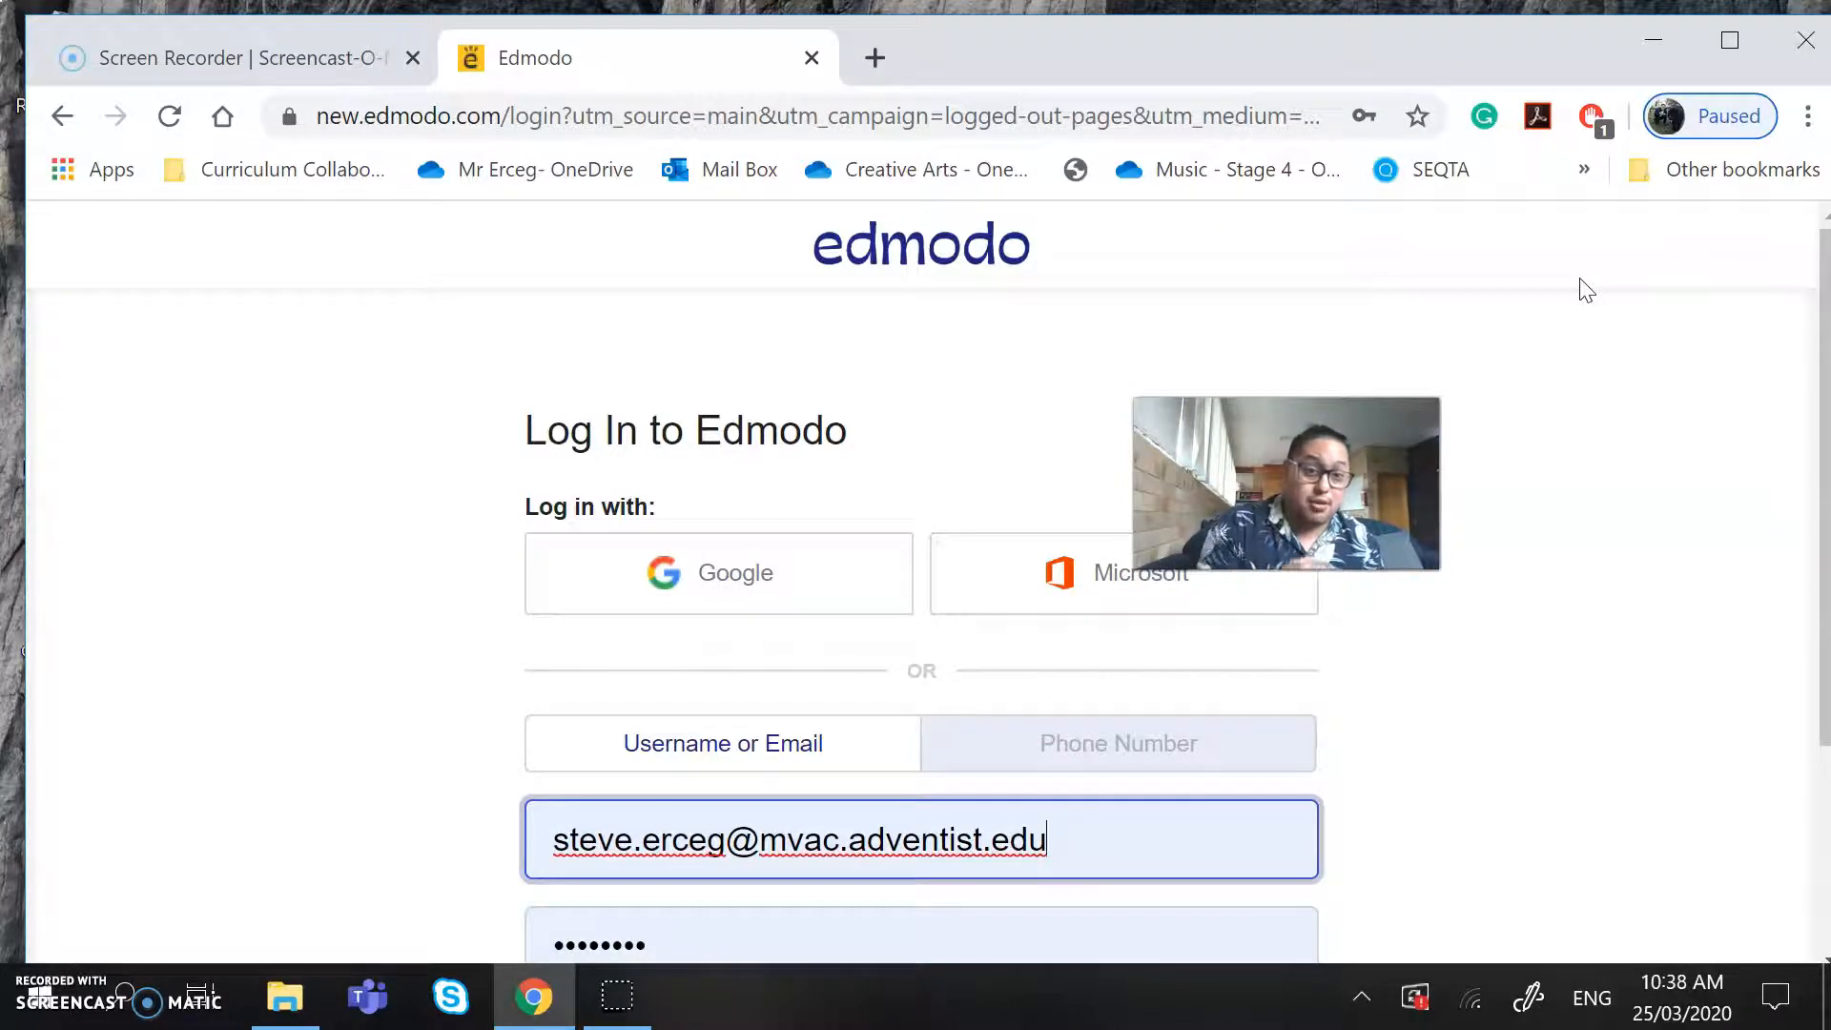
left_click(1058, 569)
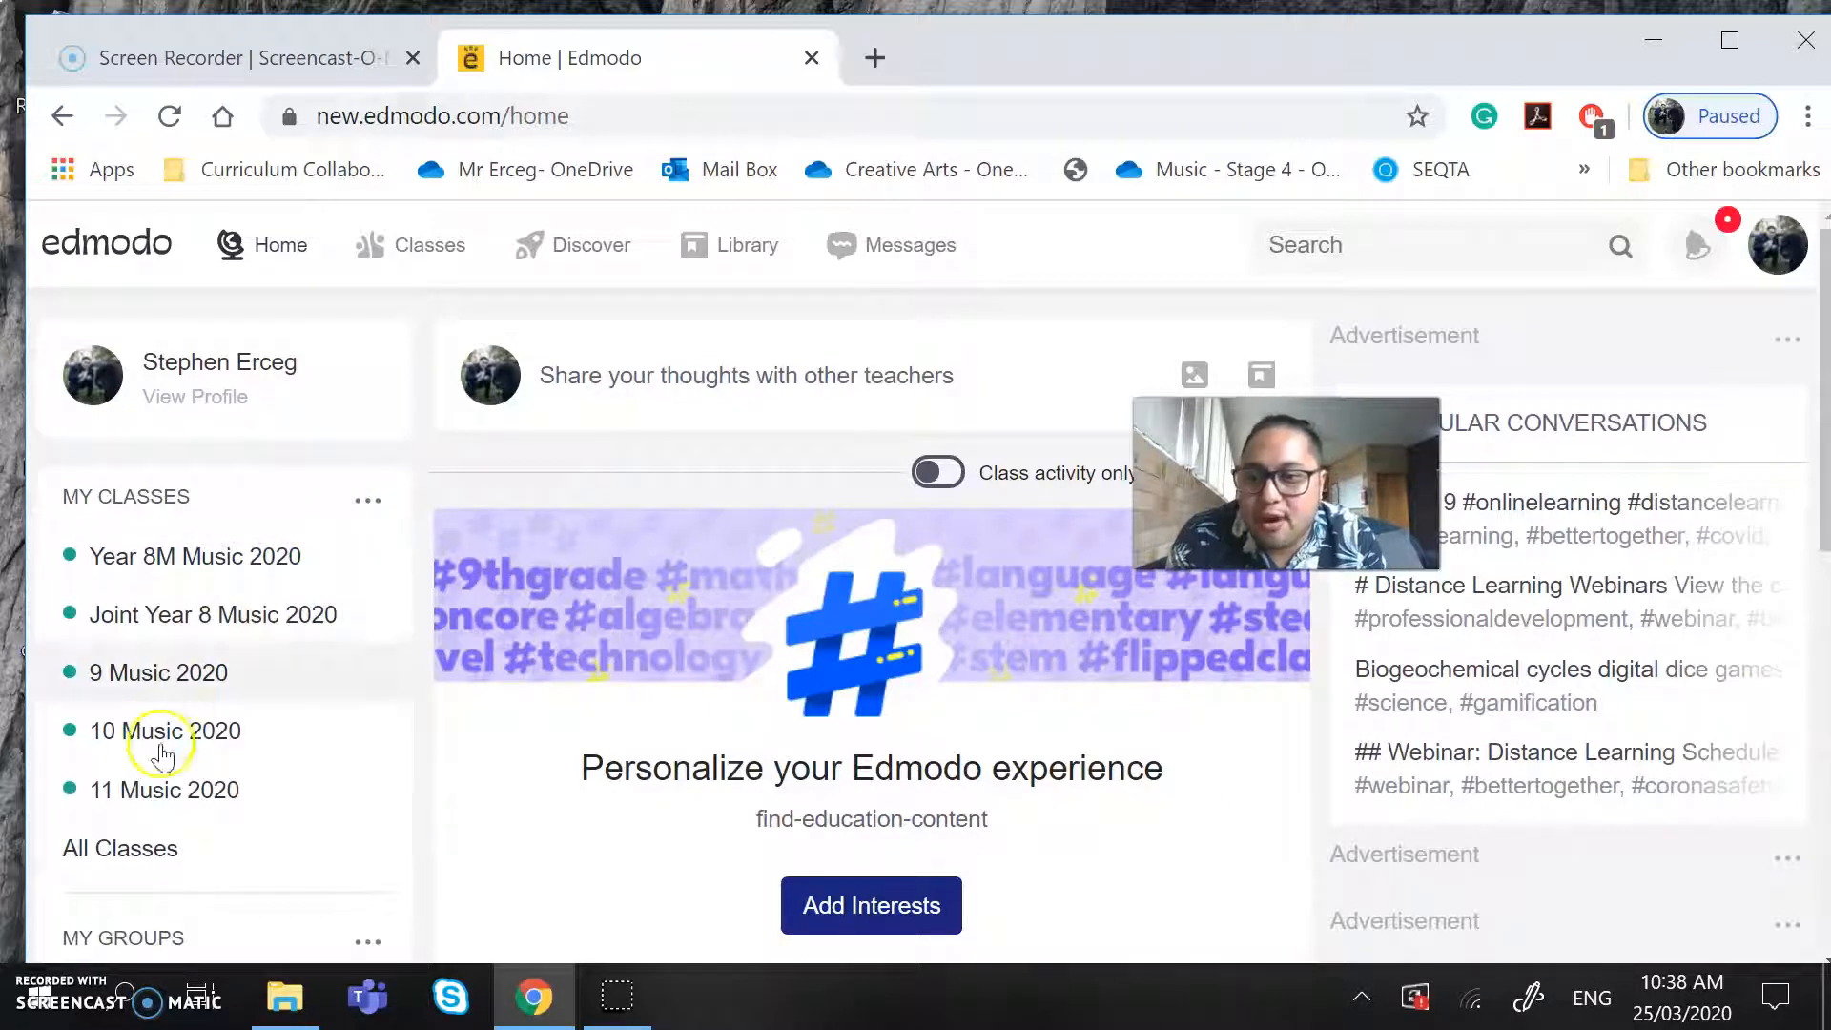
left_click(168, 790)
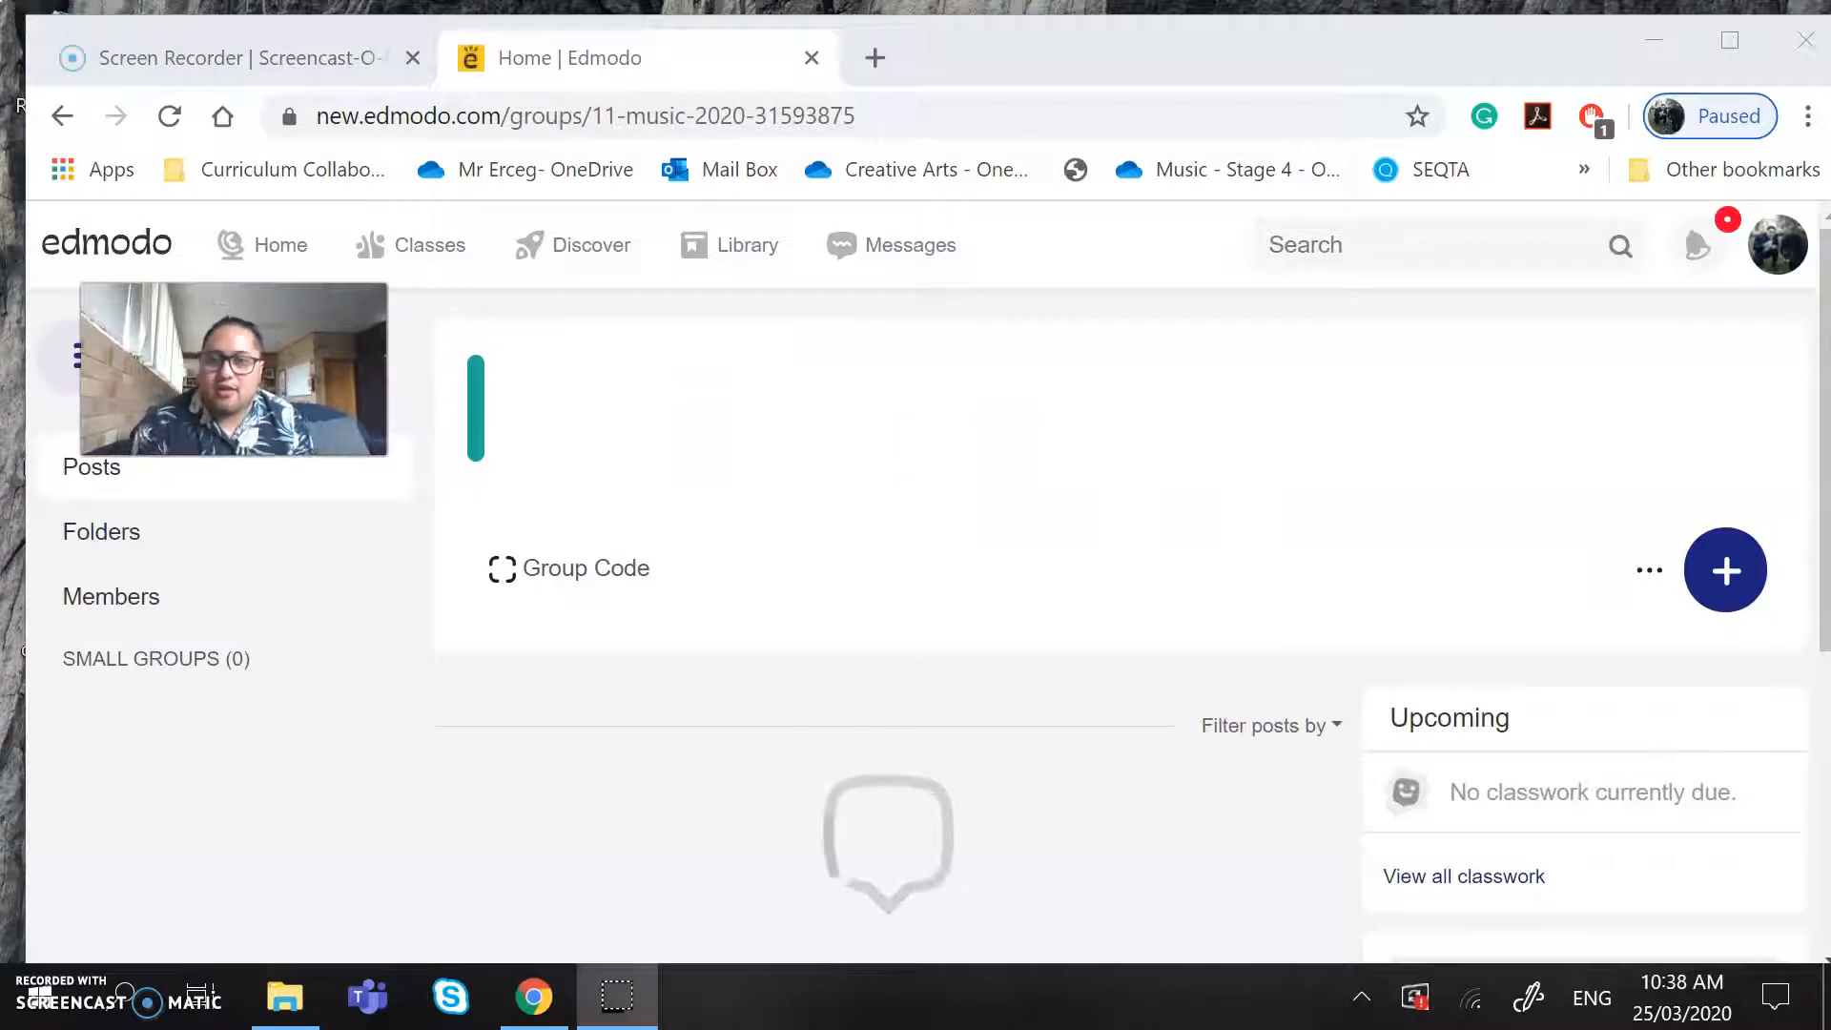
- Create a new quiz in the 11 Music 2020 class
left_click(1737, 578)
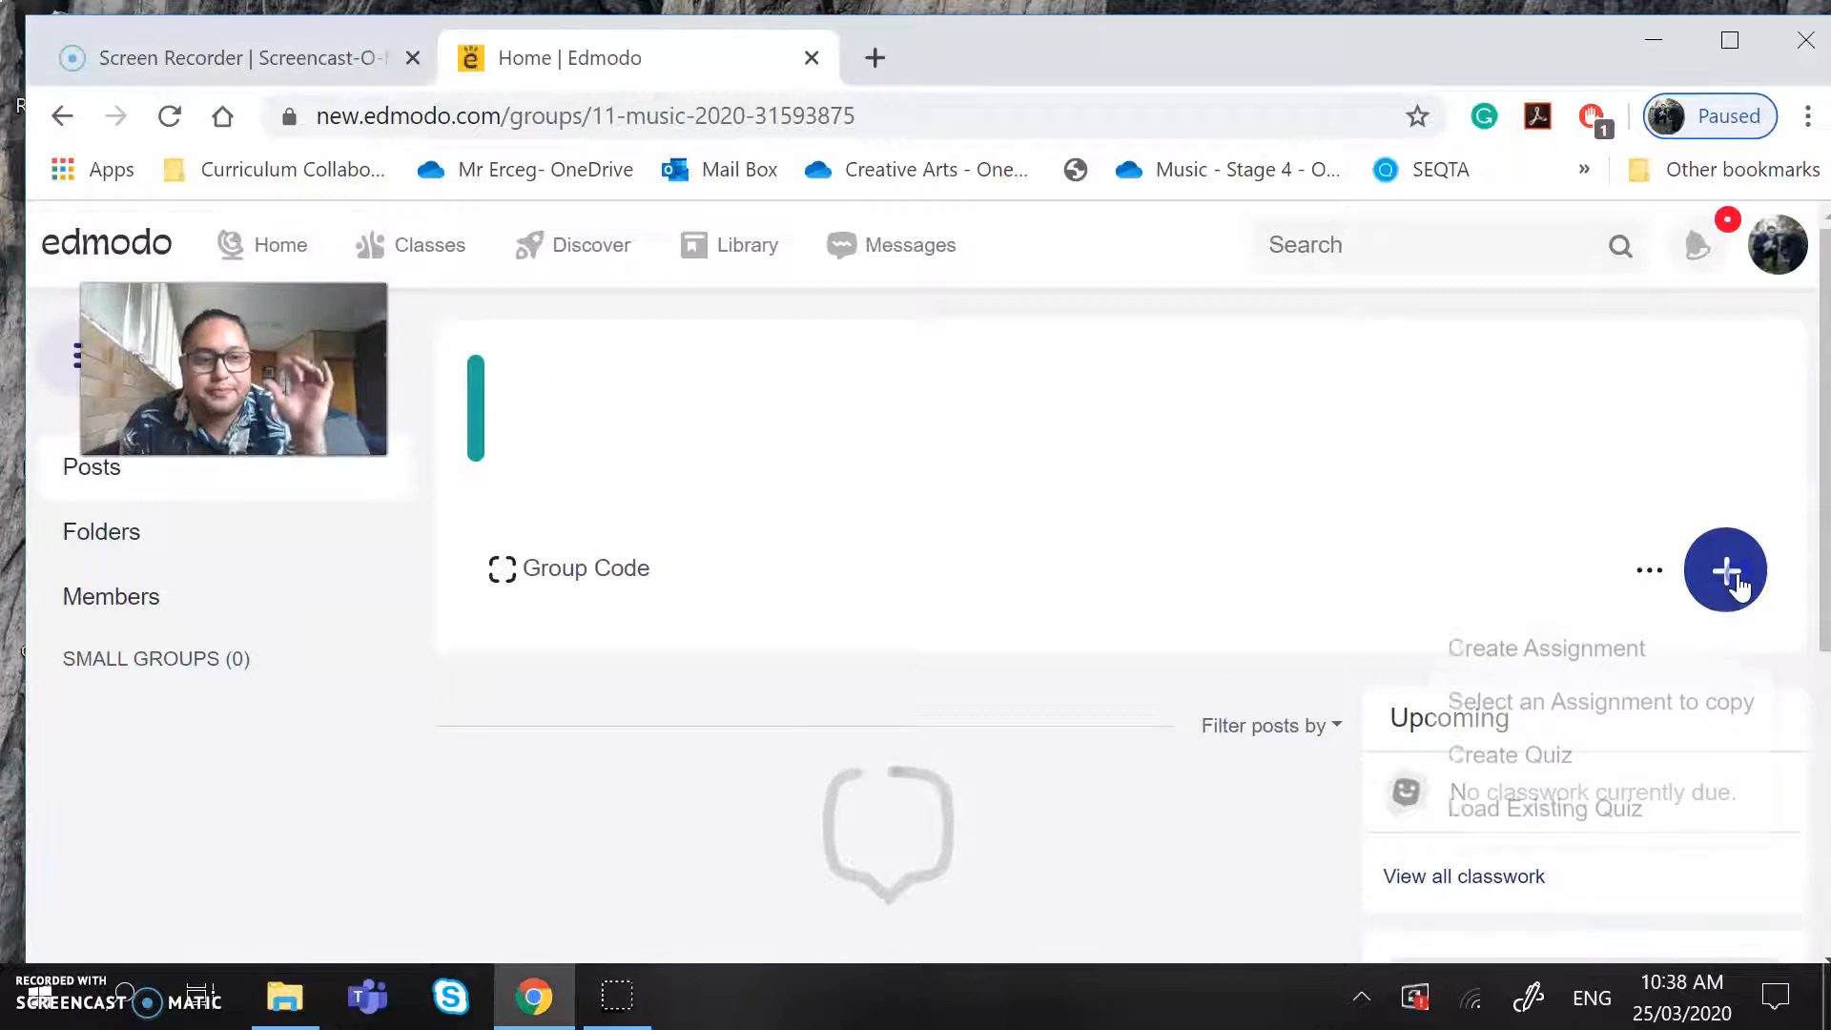
left_click(1603, 778)
left_click(1606, 832)
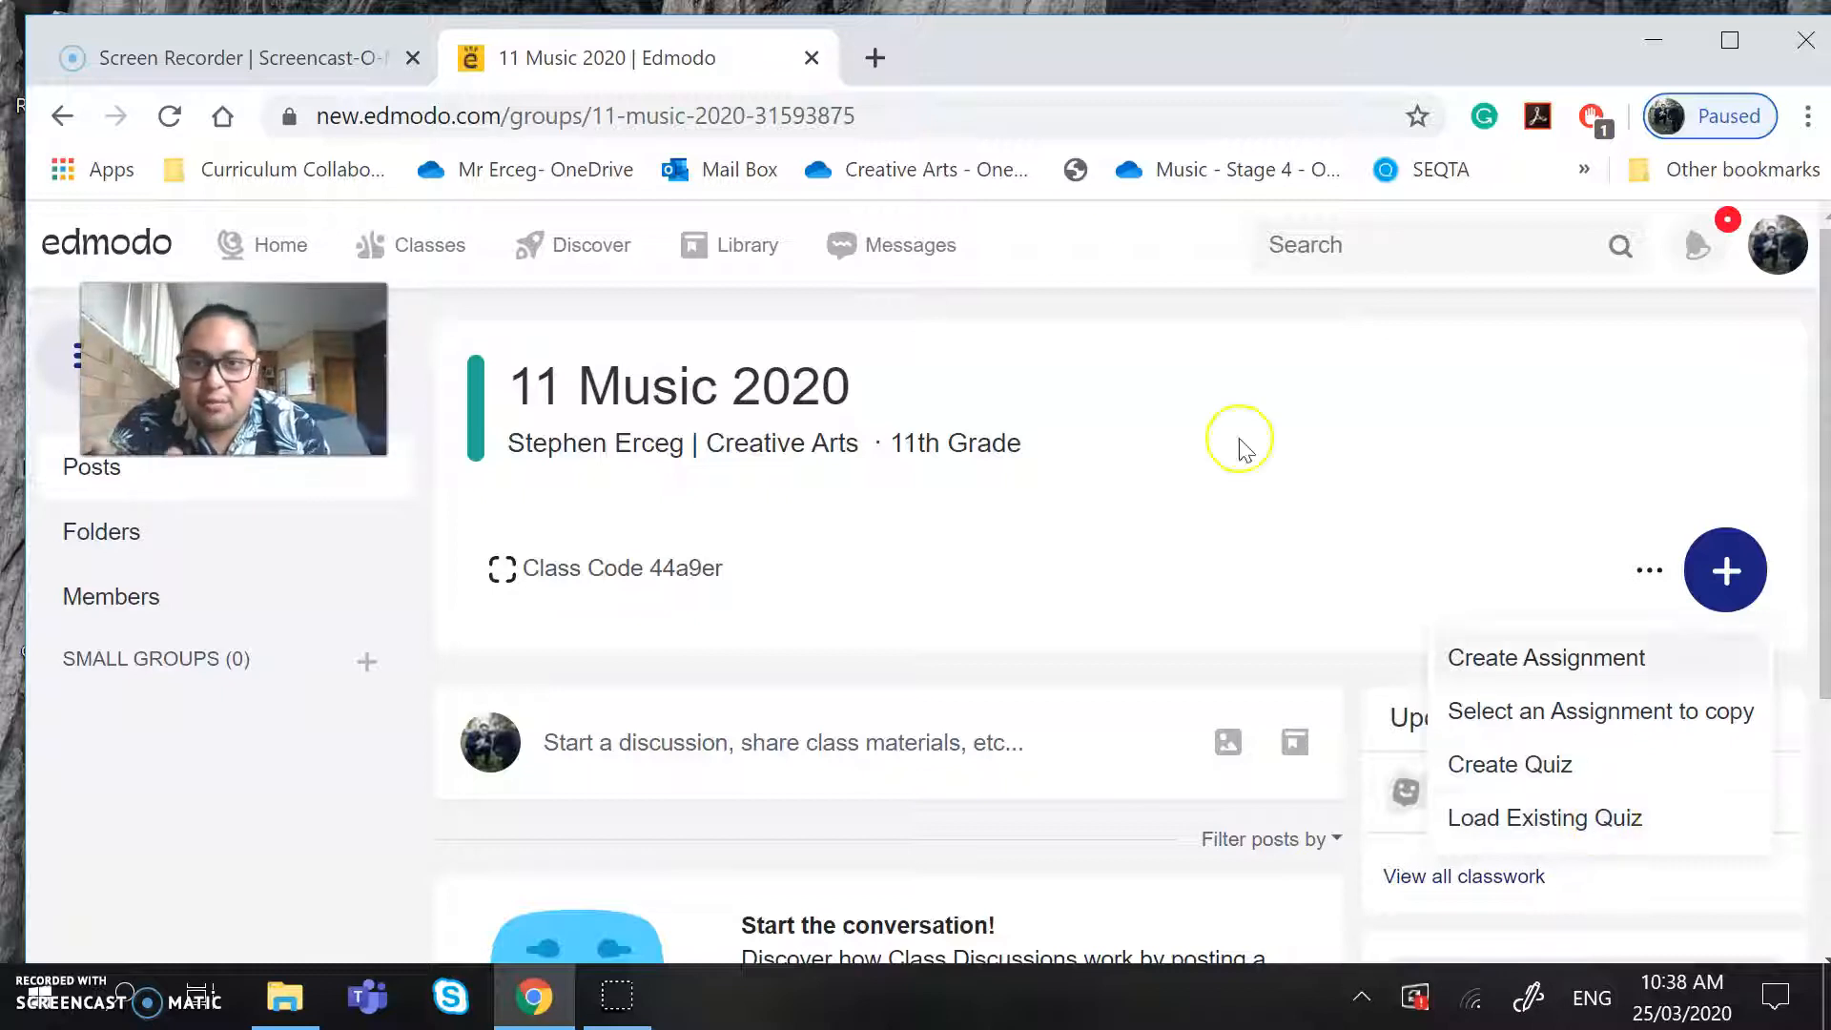
left_click(1511, 765)
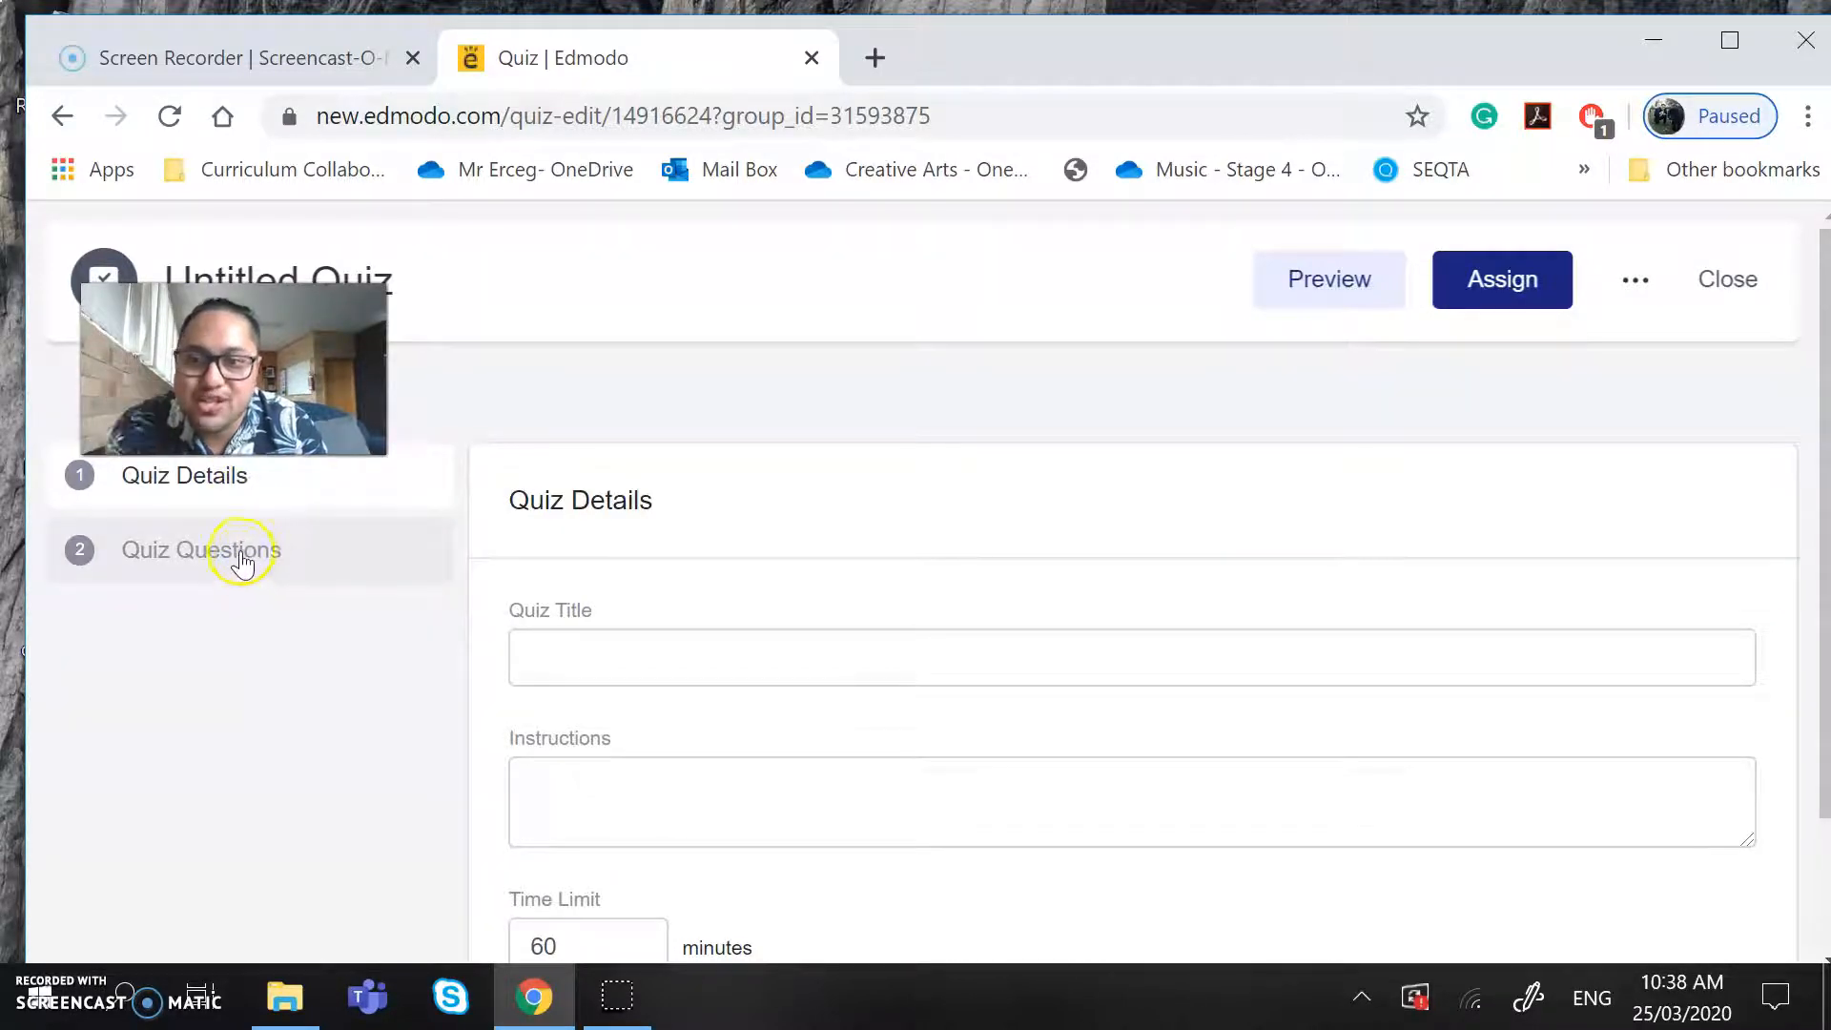
- Title the quiz "The Concepts of Music"
left_click(626, 674)
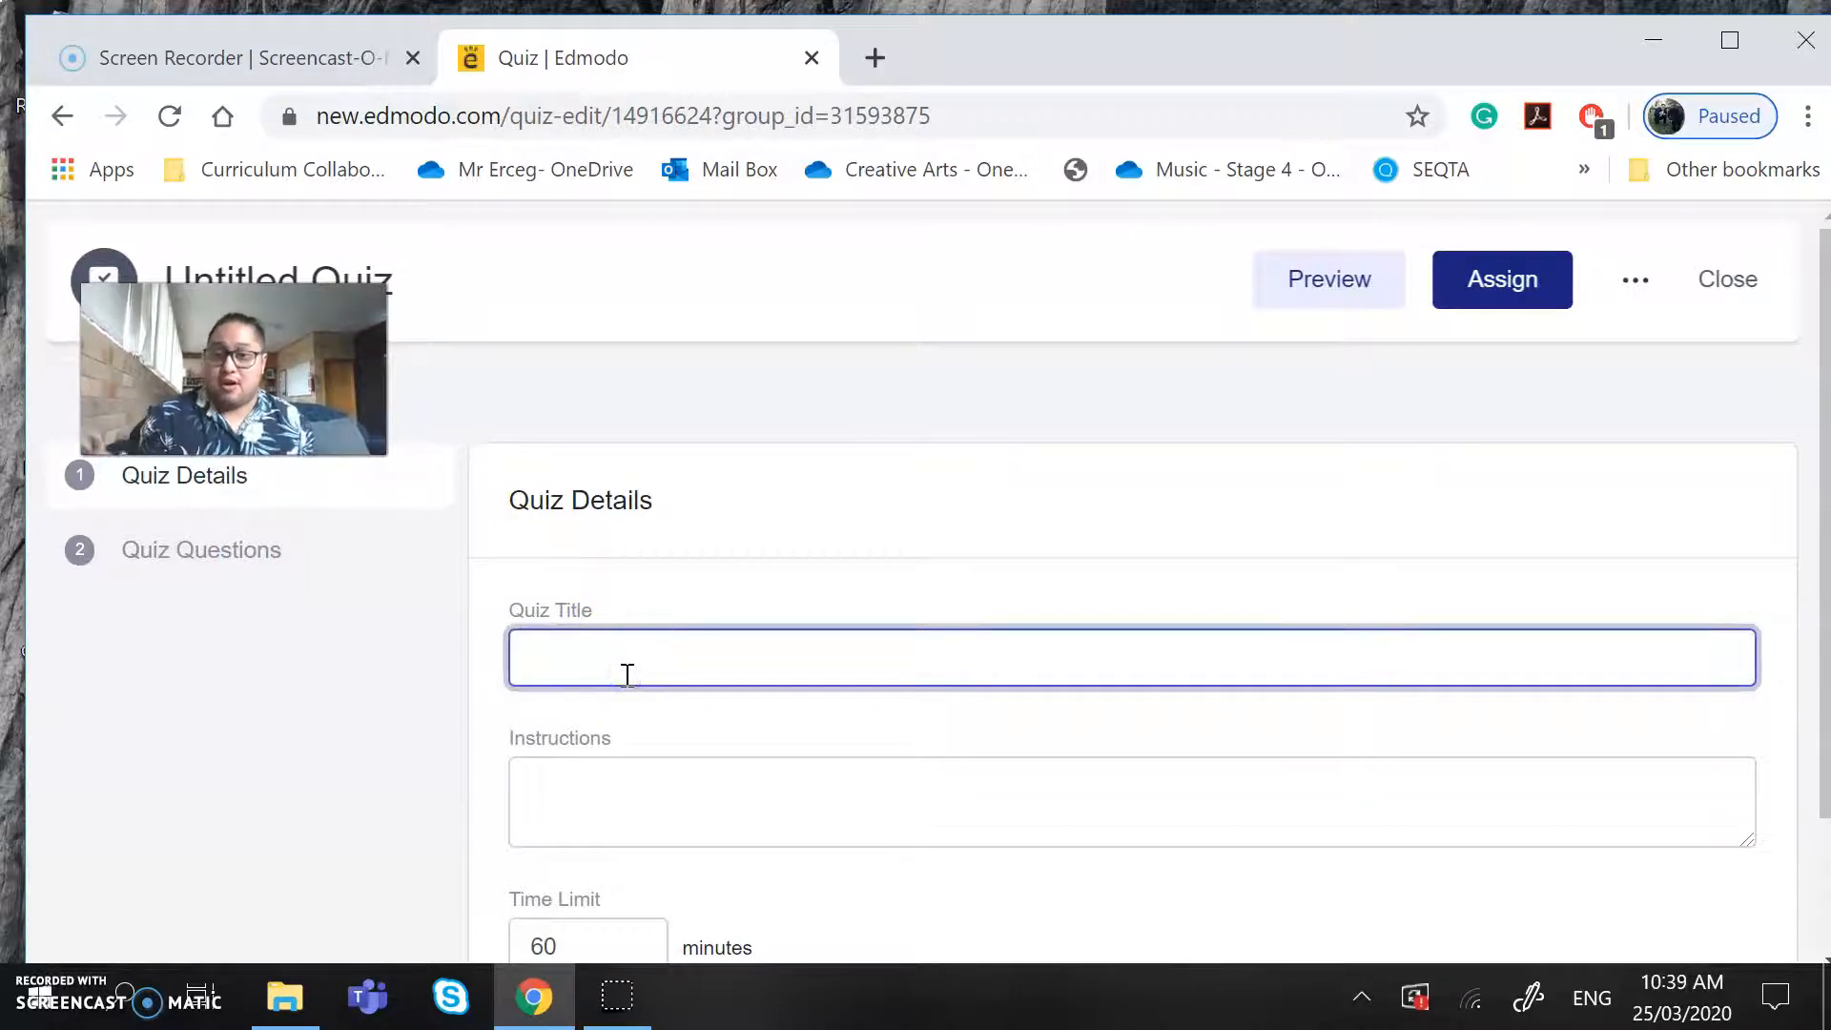
type("The")
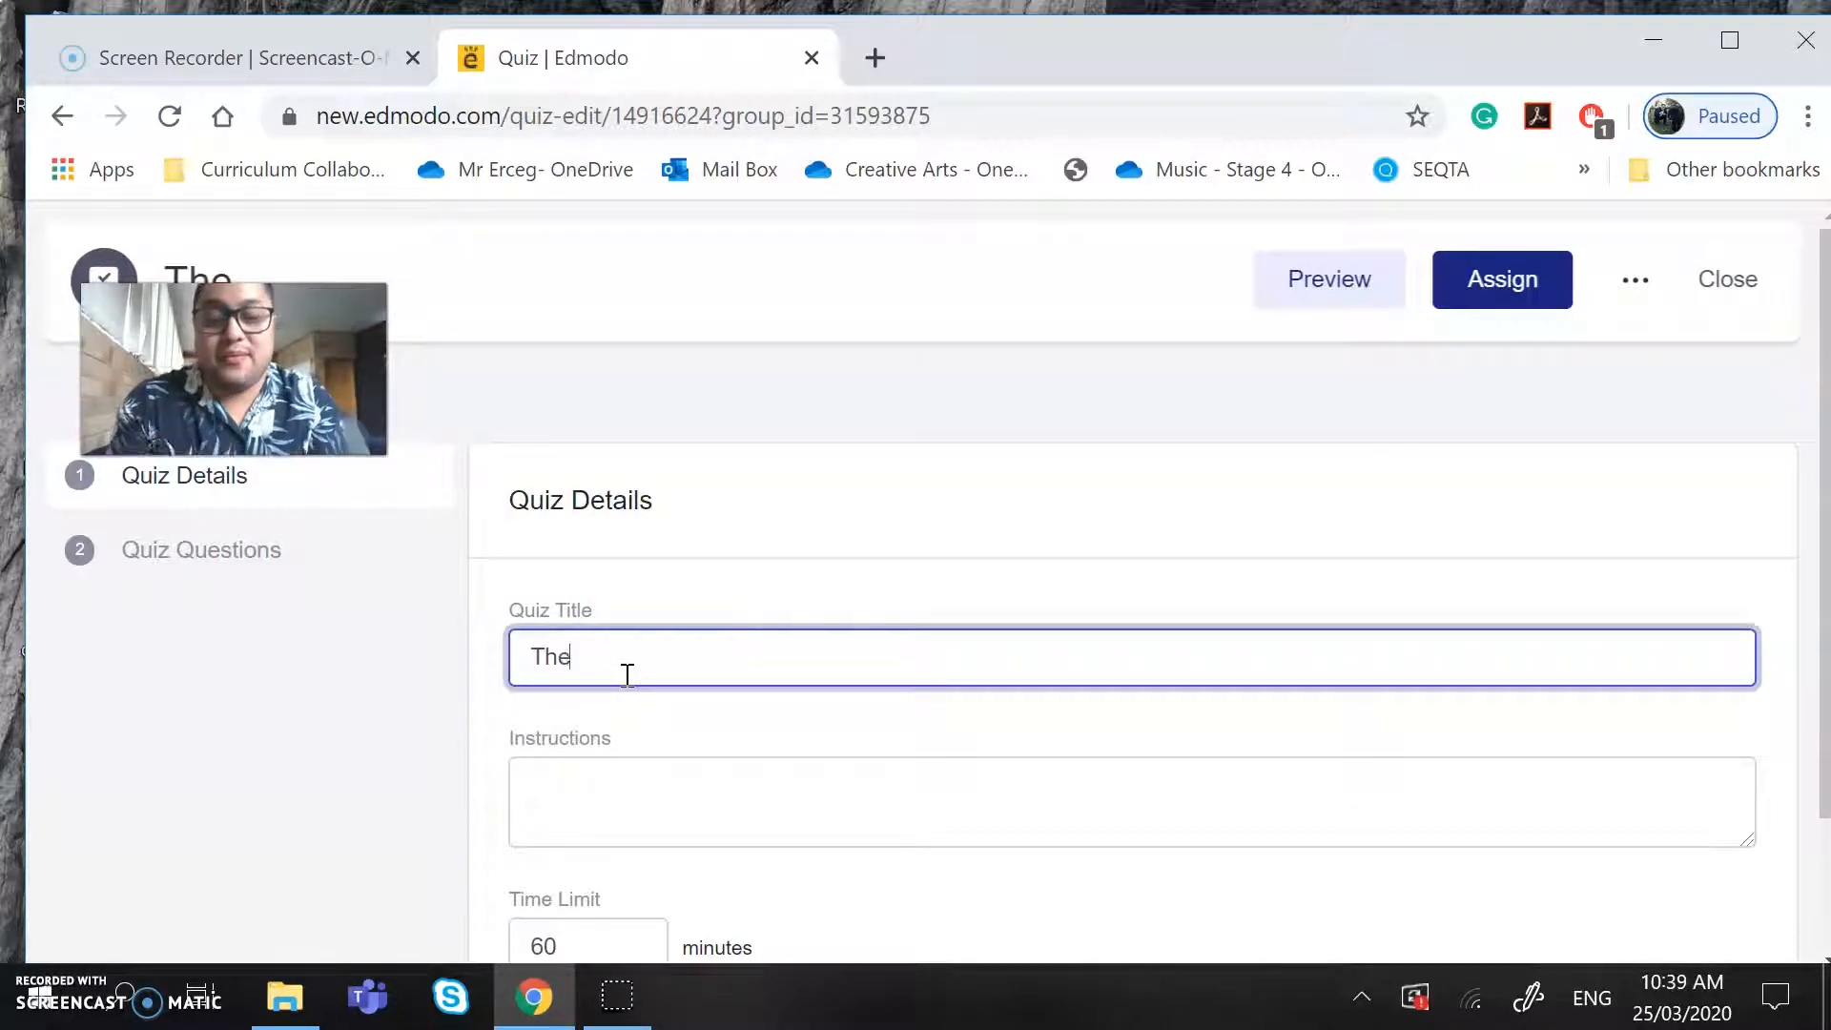
type(" Concepts of Music")
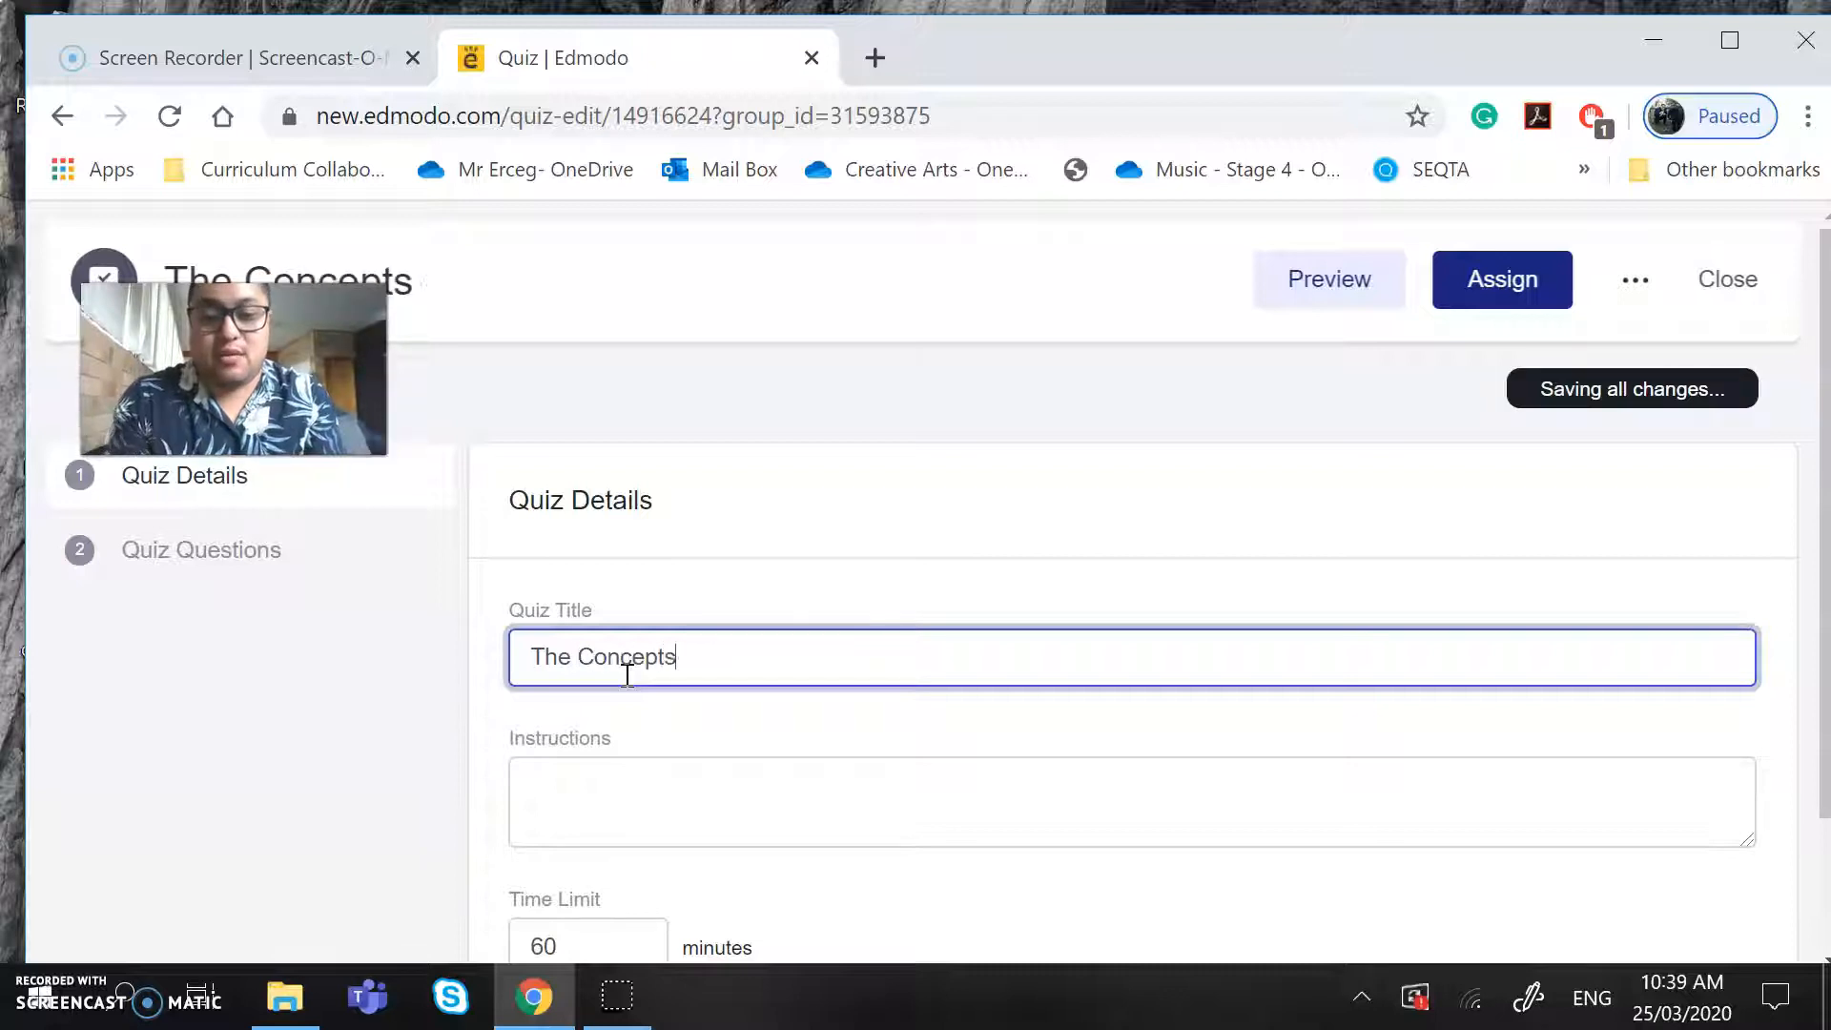
- Enter "Please attempt all questions" as the quiz instructions
left_click(622, 778)
type("Please d")
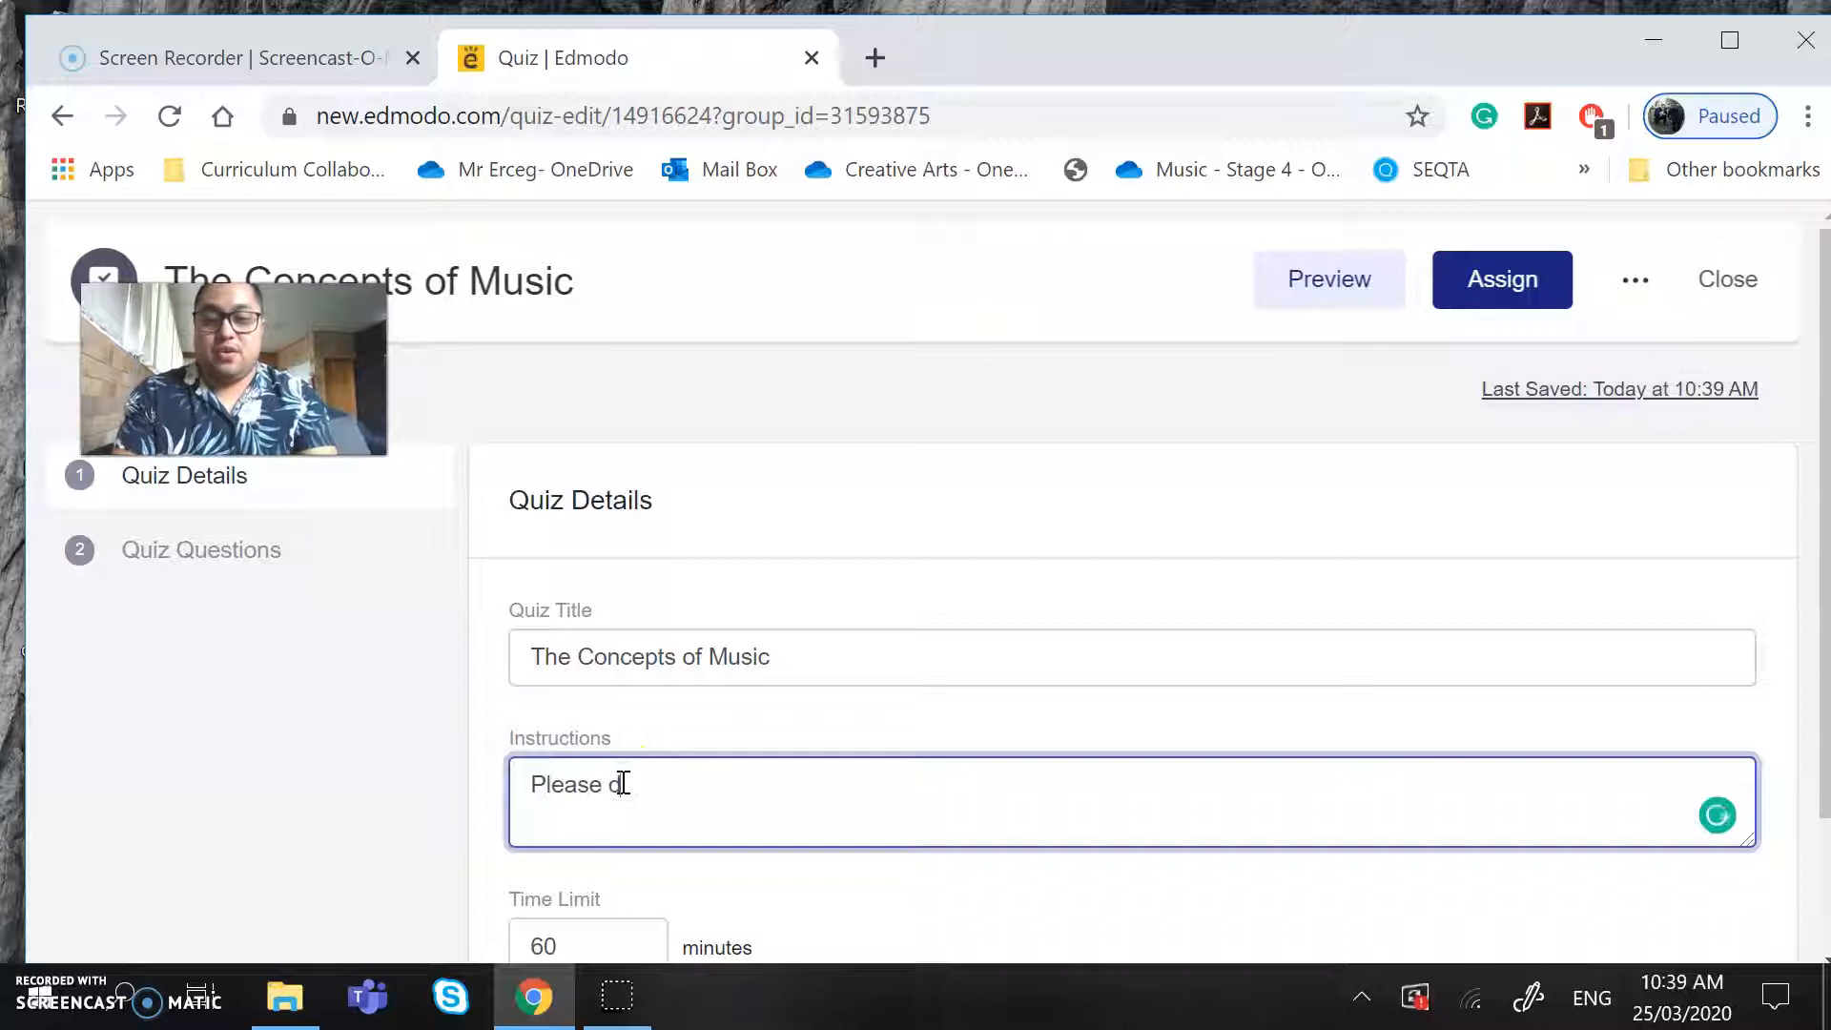
key("BackSpace")
type("attem")
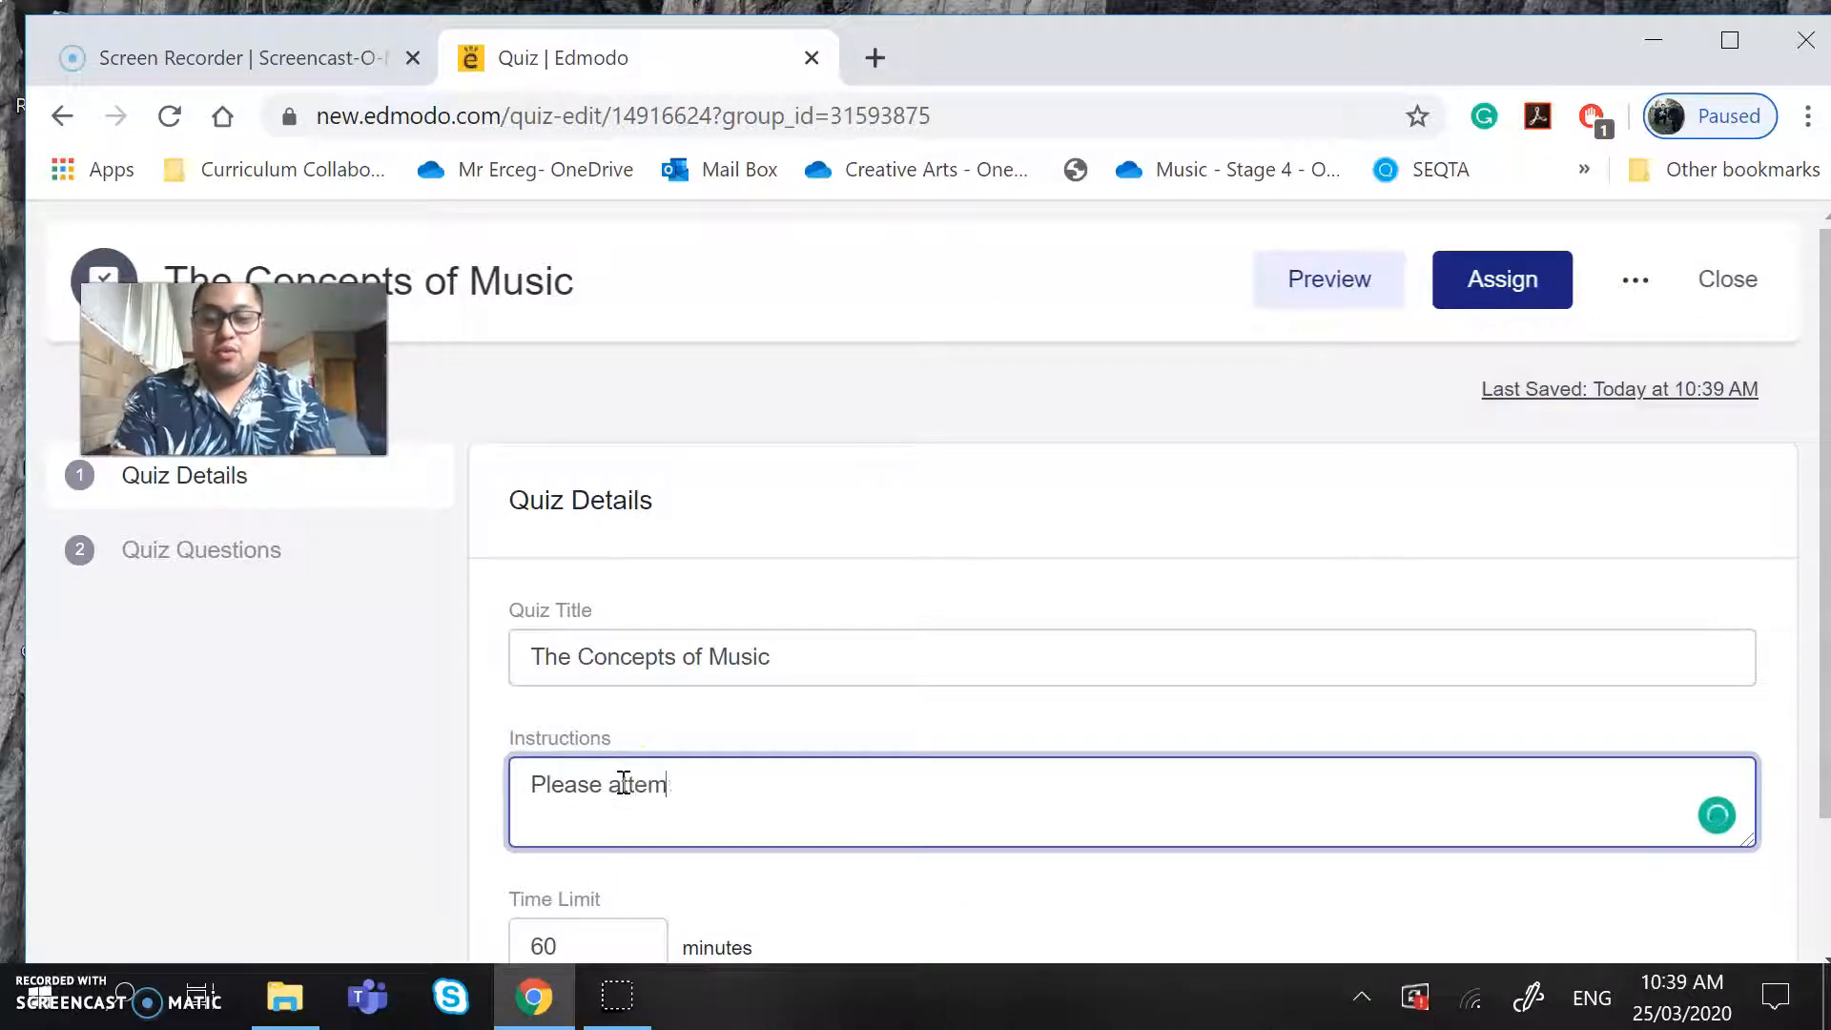
type("pt all questions")
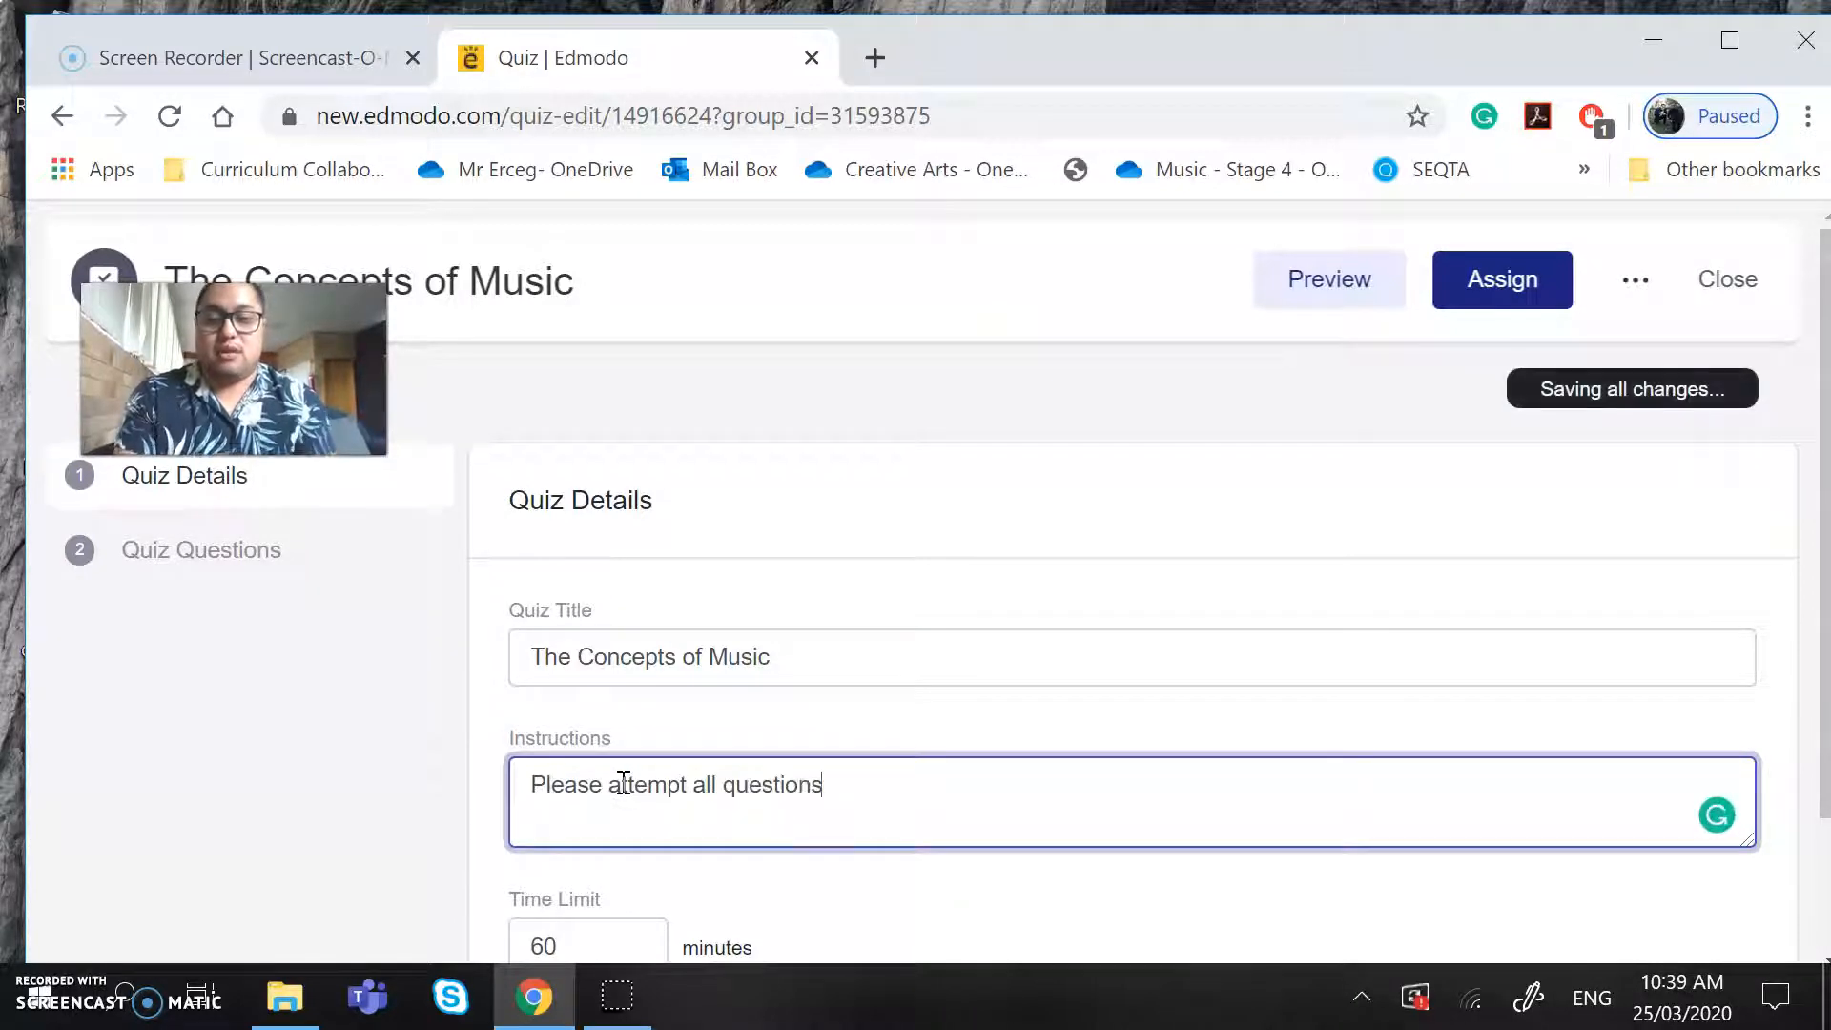
- Enable locking after the due date and randomized questions, and go to the Quiz Questions section
scroll(623, 782, "down", 2)
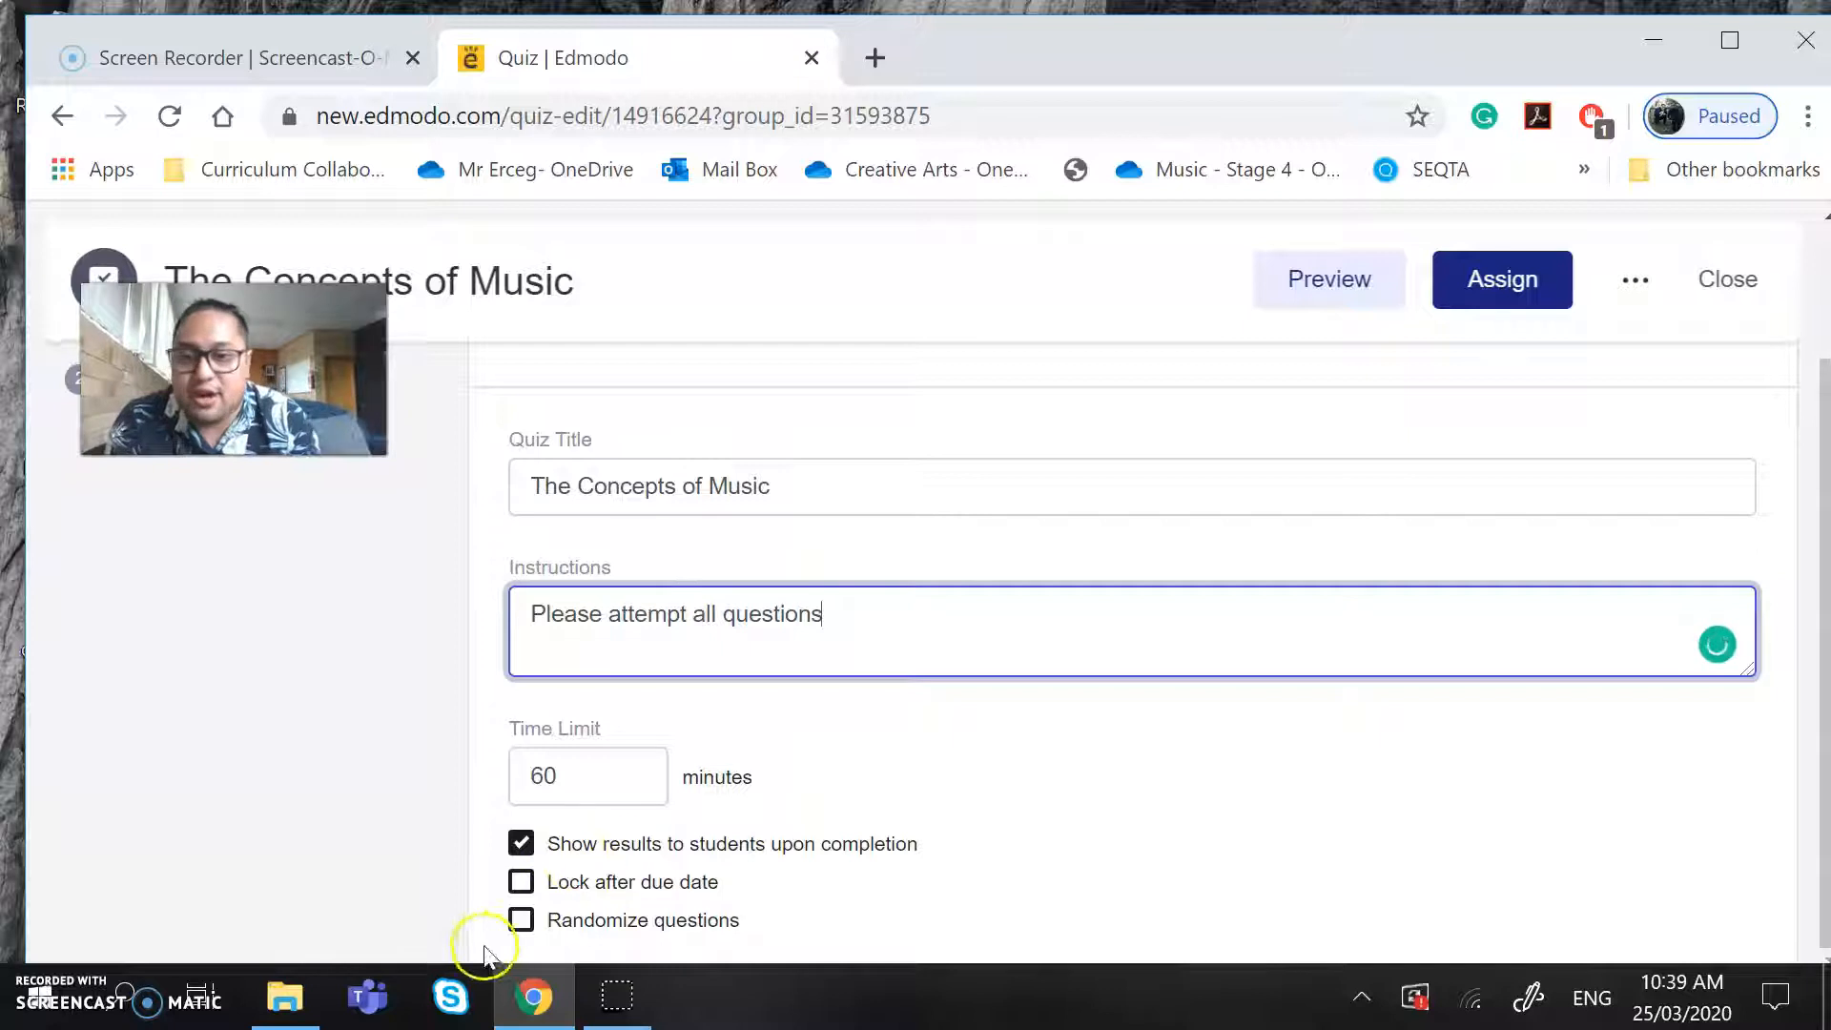
left_click(518, 879)
left_click(522, 919)
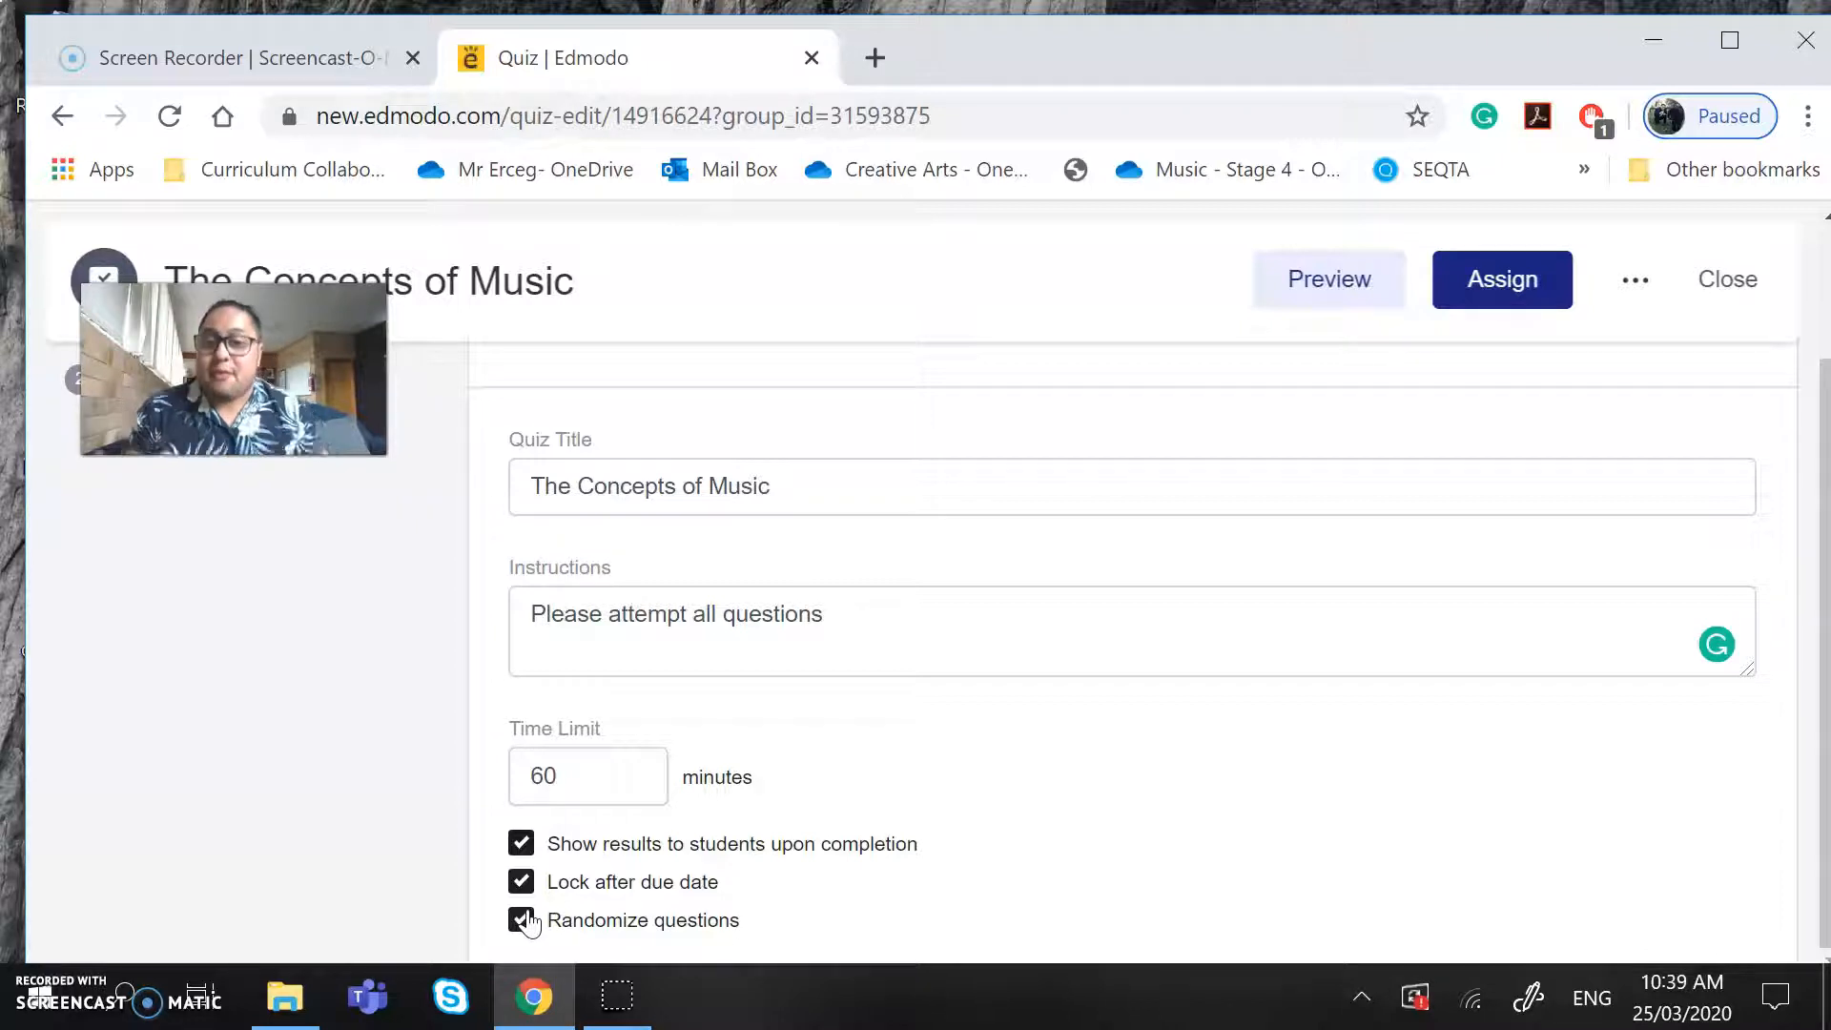
left_click_drag(233, 381, 807, 376)
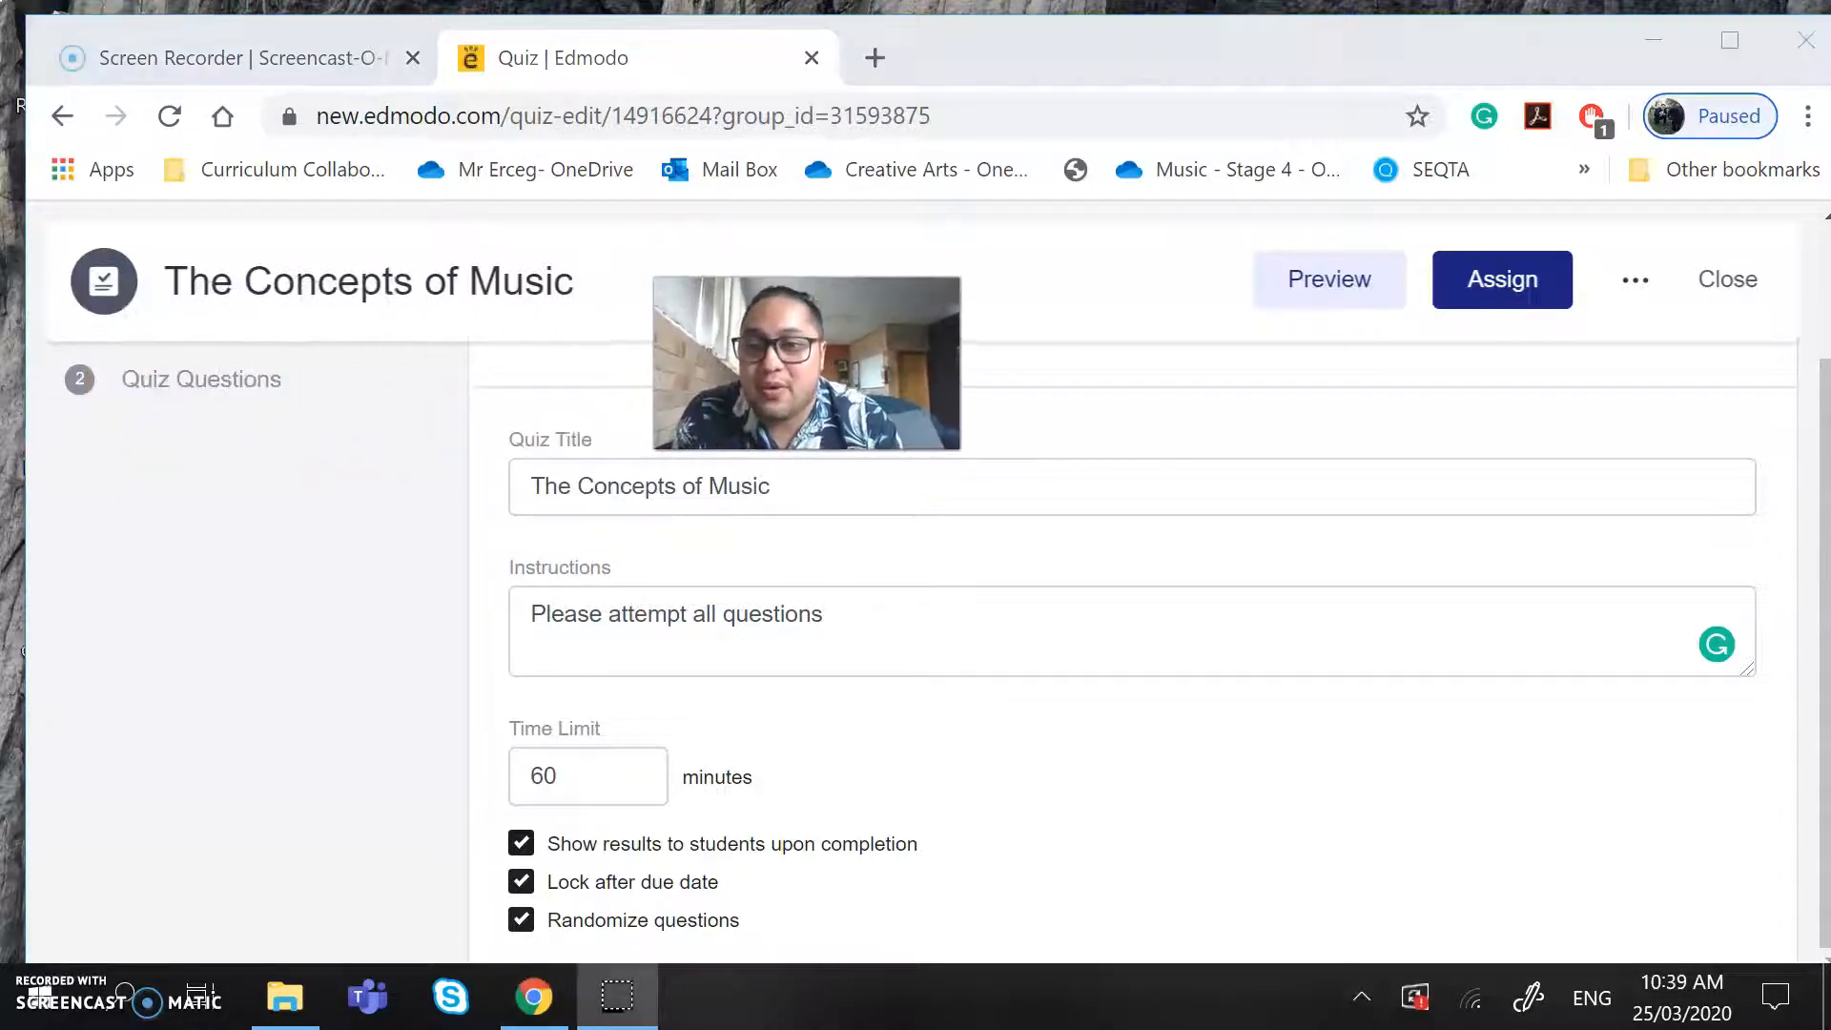
left_click(201, 400)
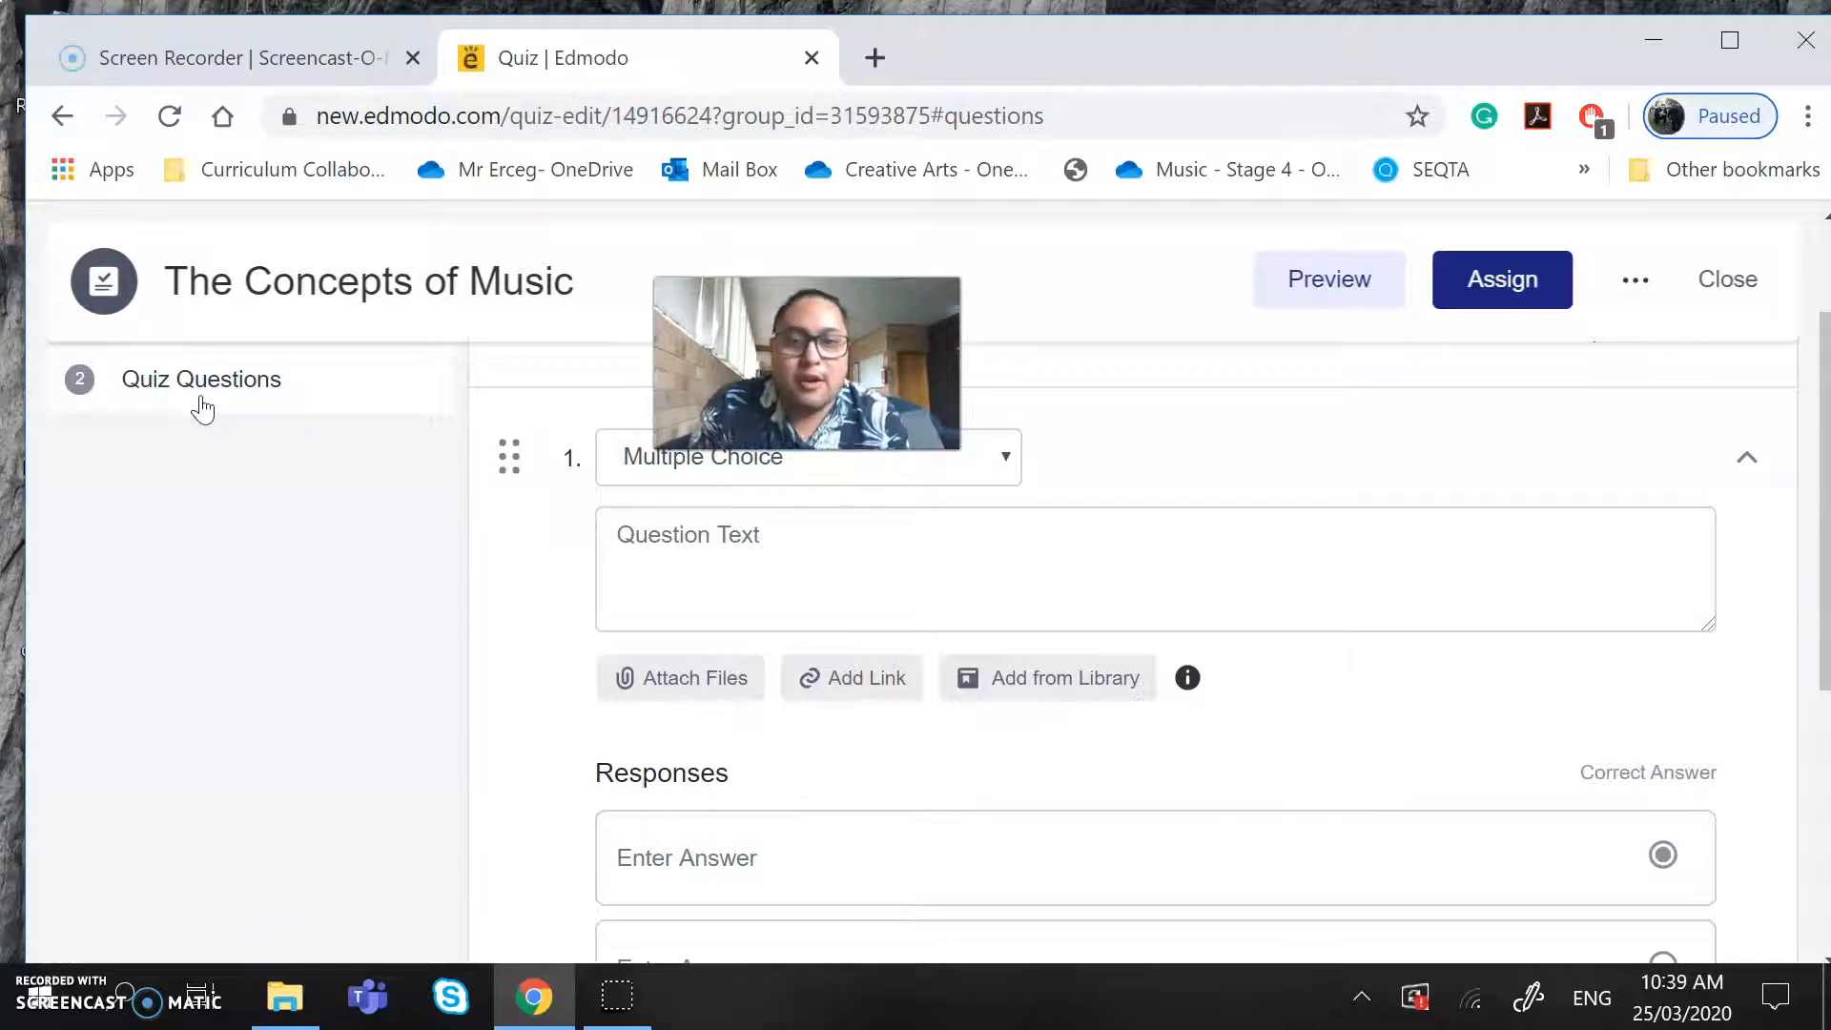
- Try the True/False, Multiple Choice and Short Answer types for question 1
left_click(839, 475)
left_click_drag(825, 405, 276, 549)
left_click(677, 474)
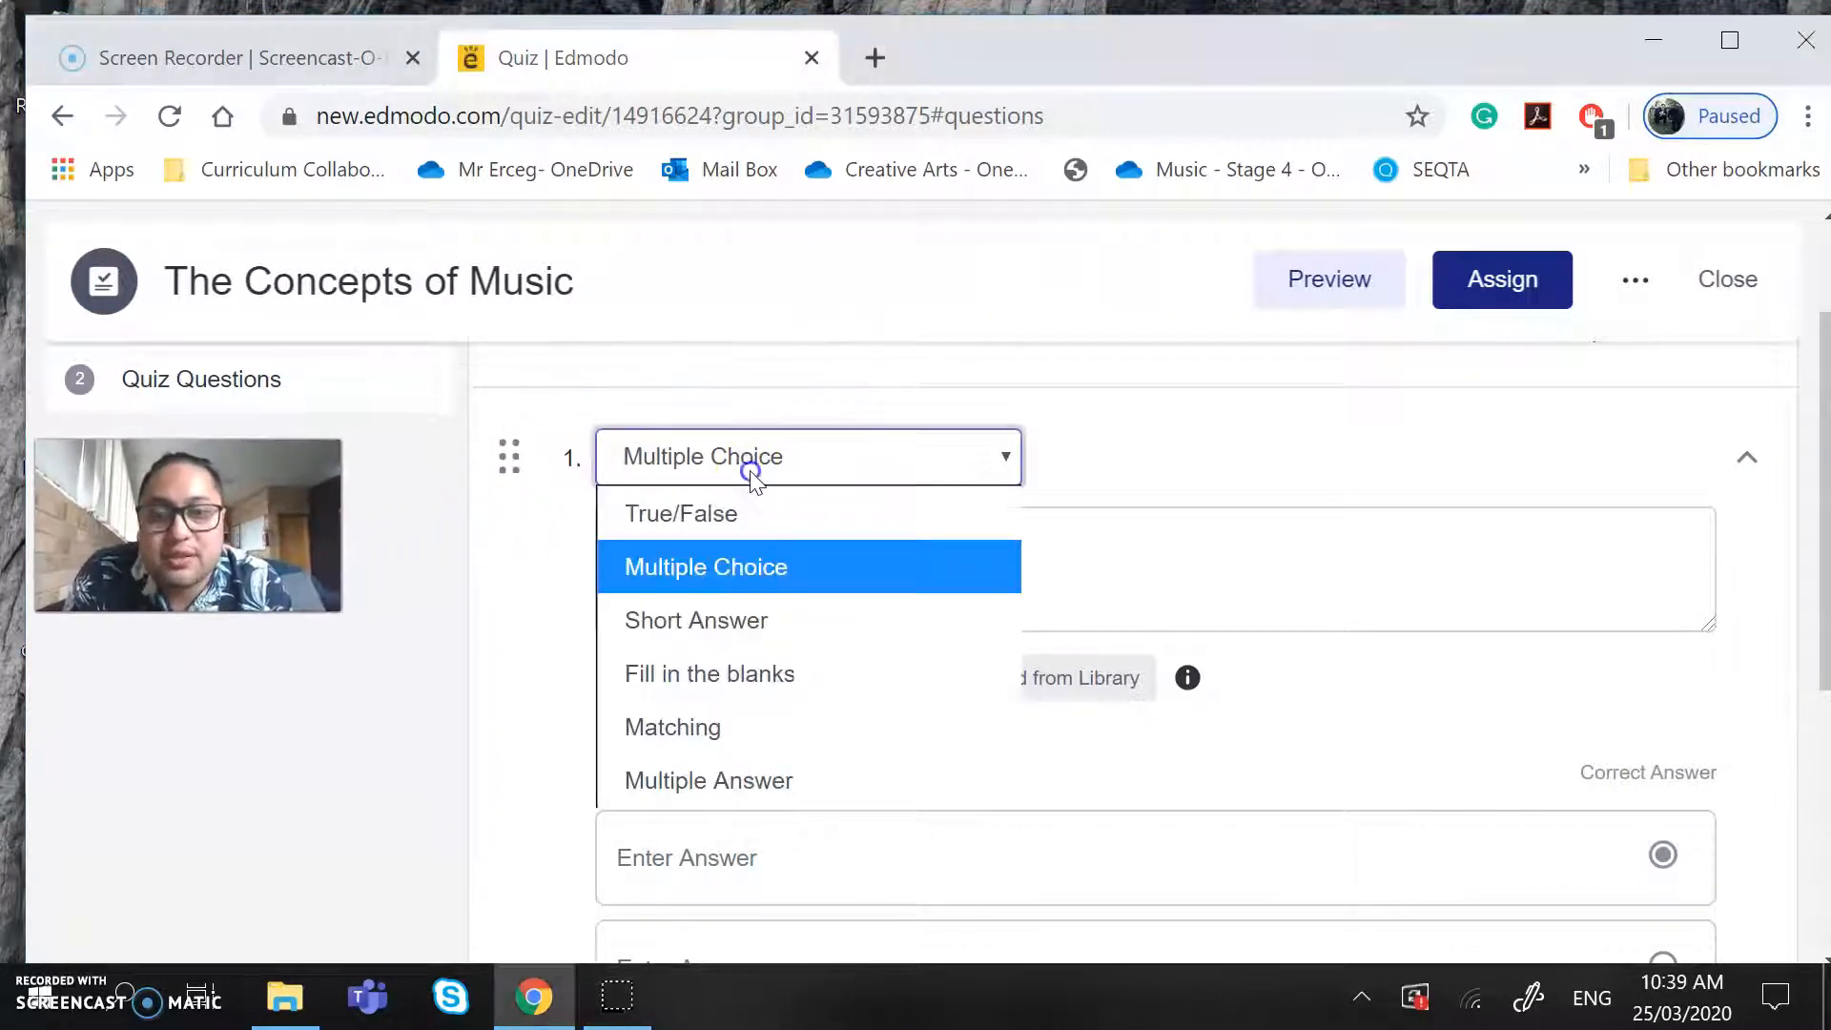
left_click(753, 499)
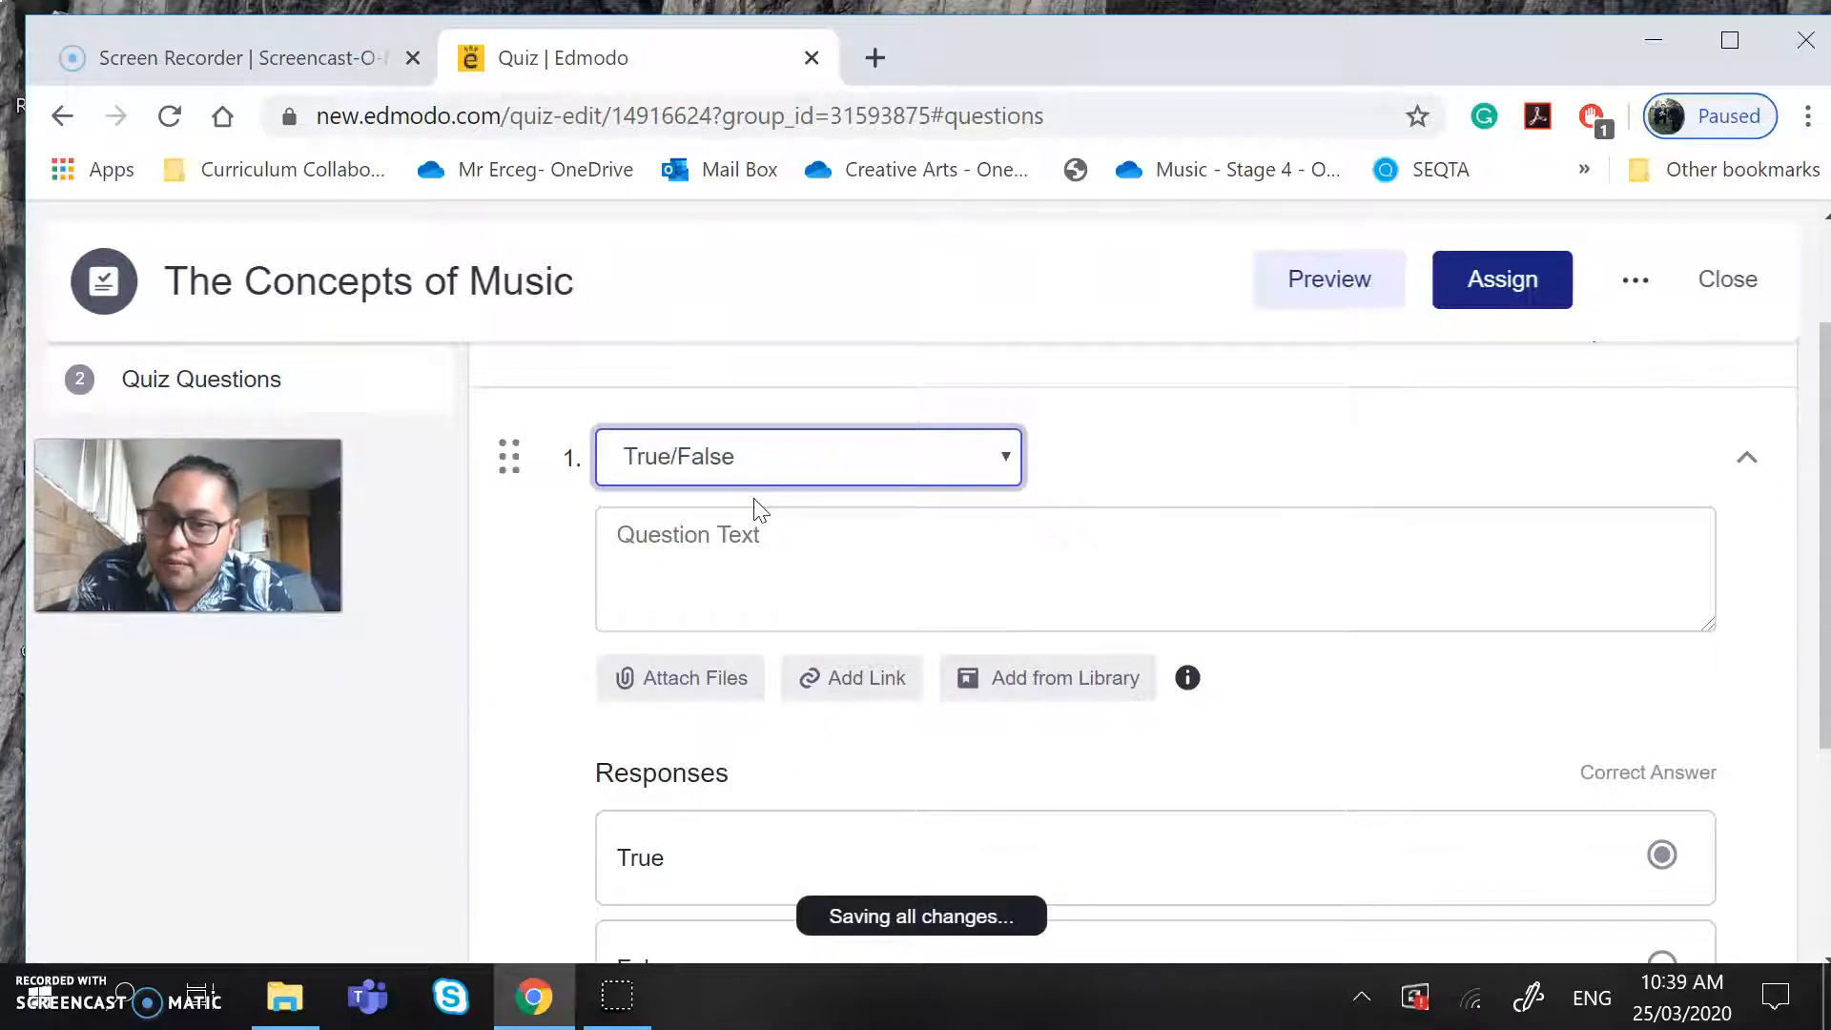
left_click(735, 462)
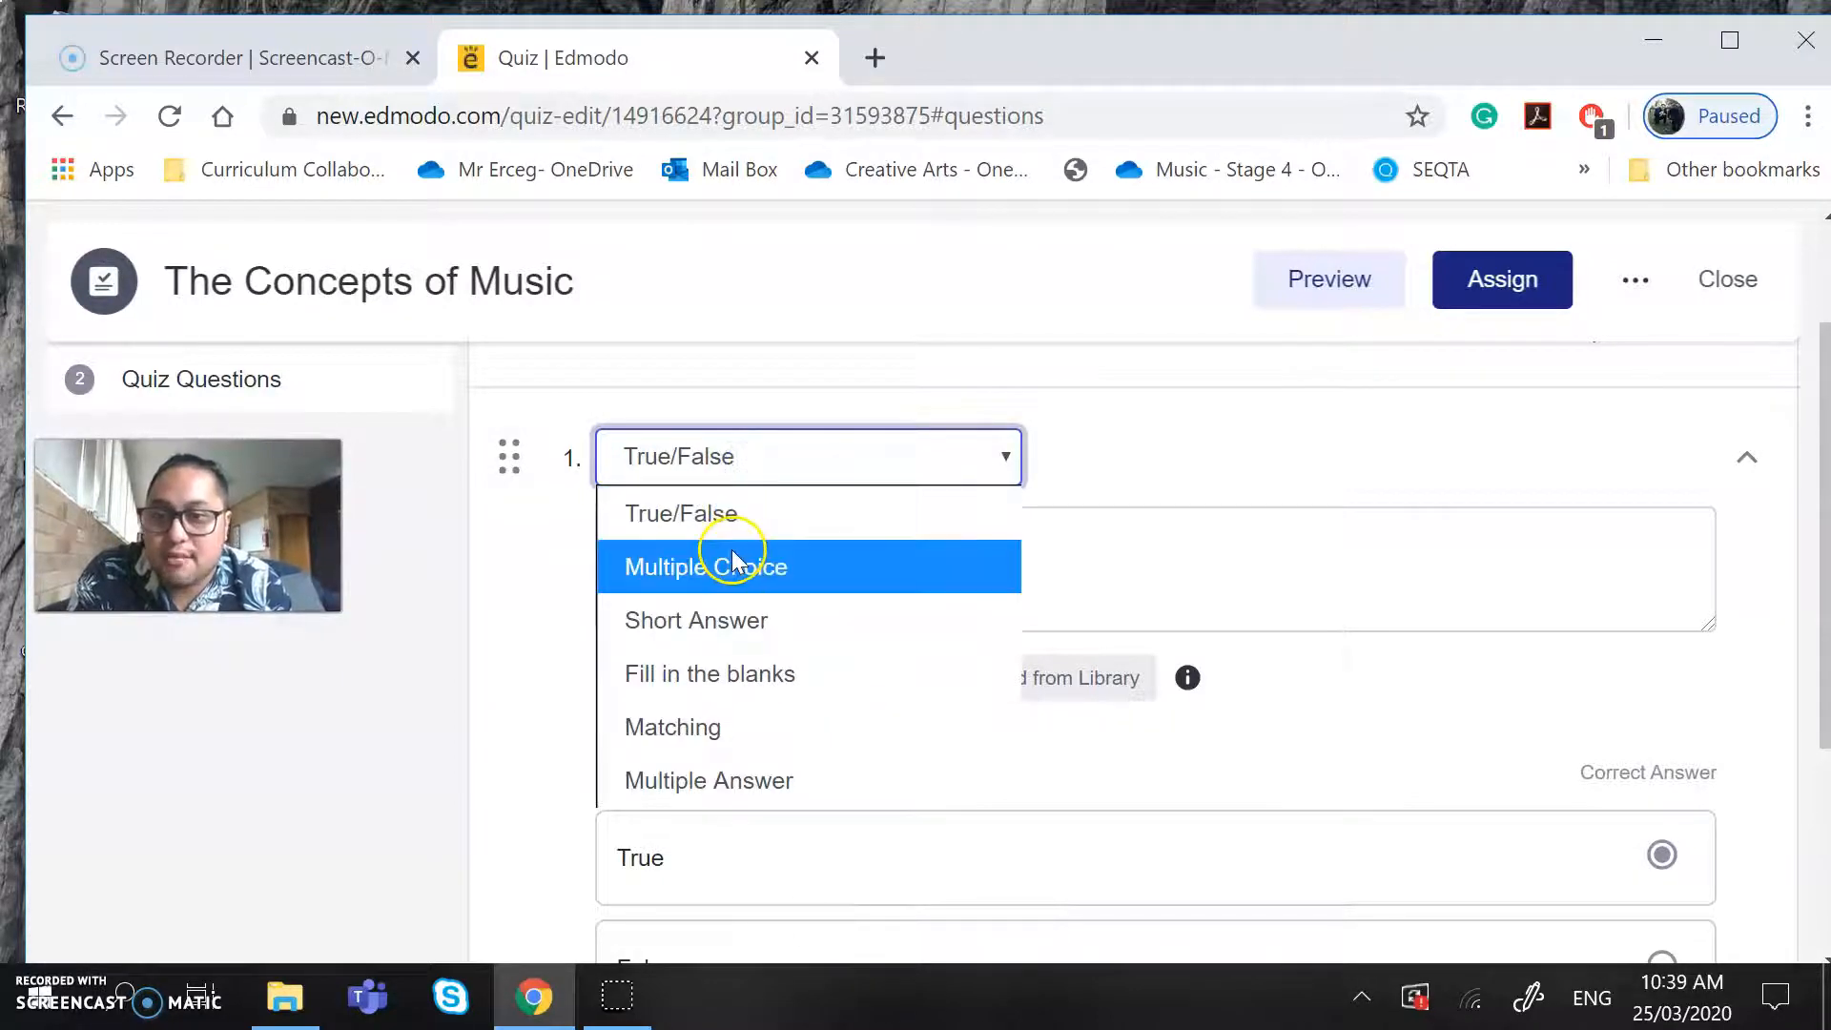
left_click(730, 549)
left_click(719, 454)
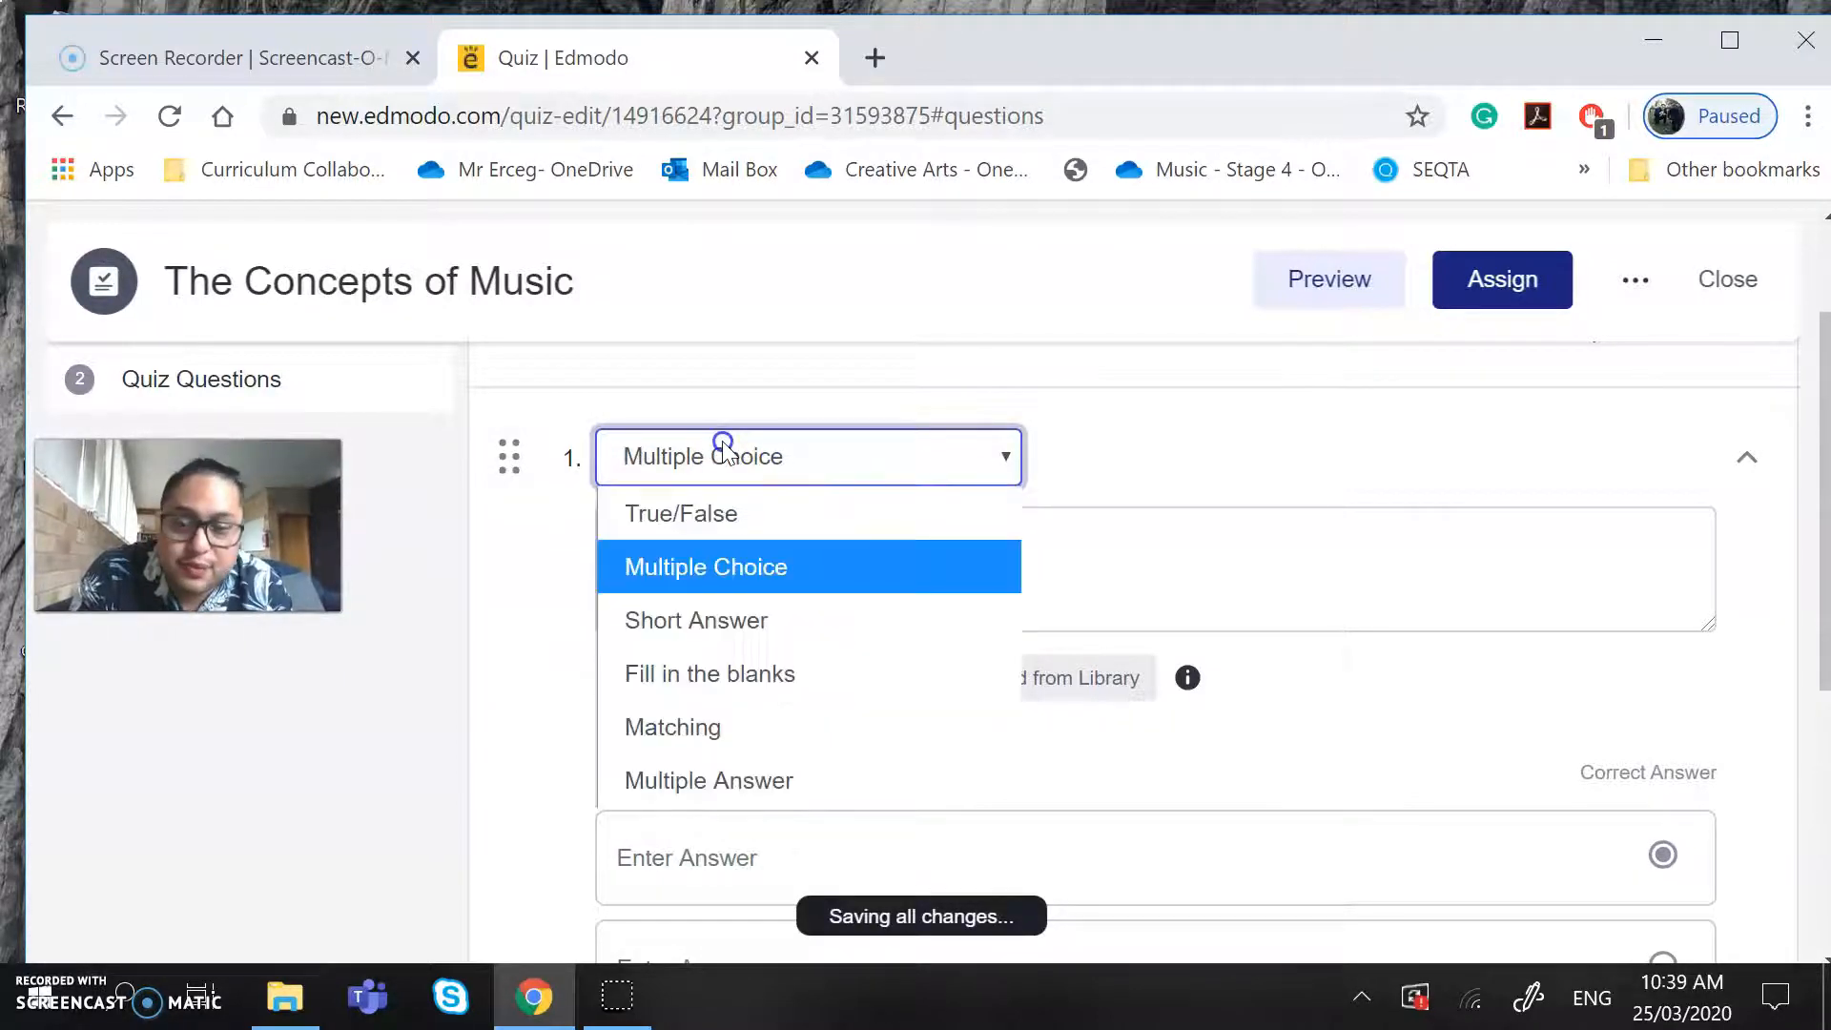
left_click(782, 615)
scroll(781, 613, "down", 1)
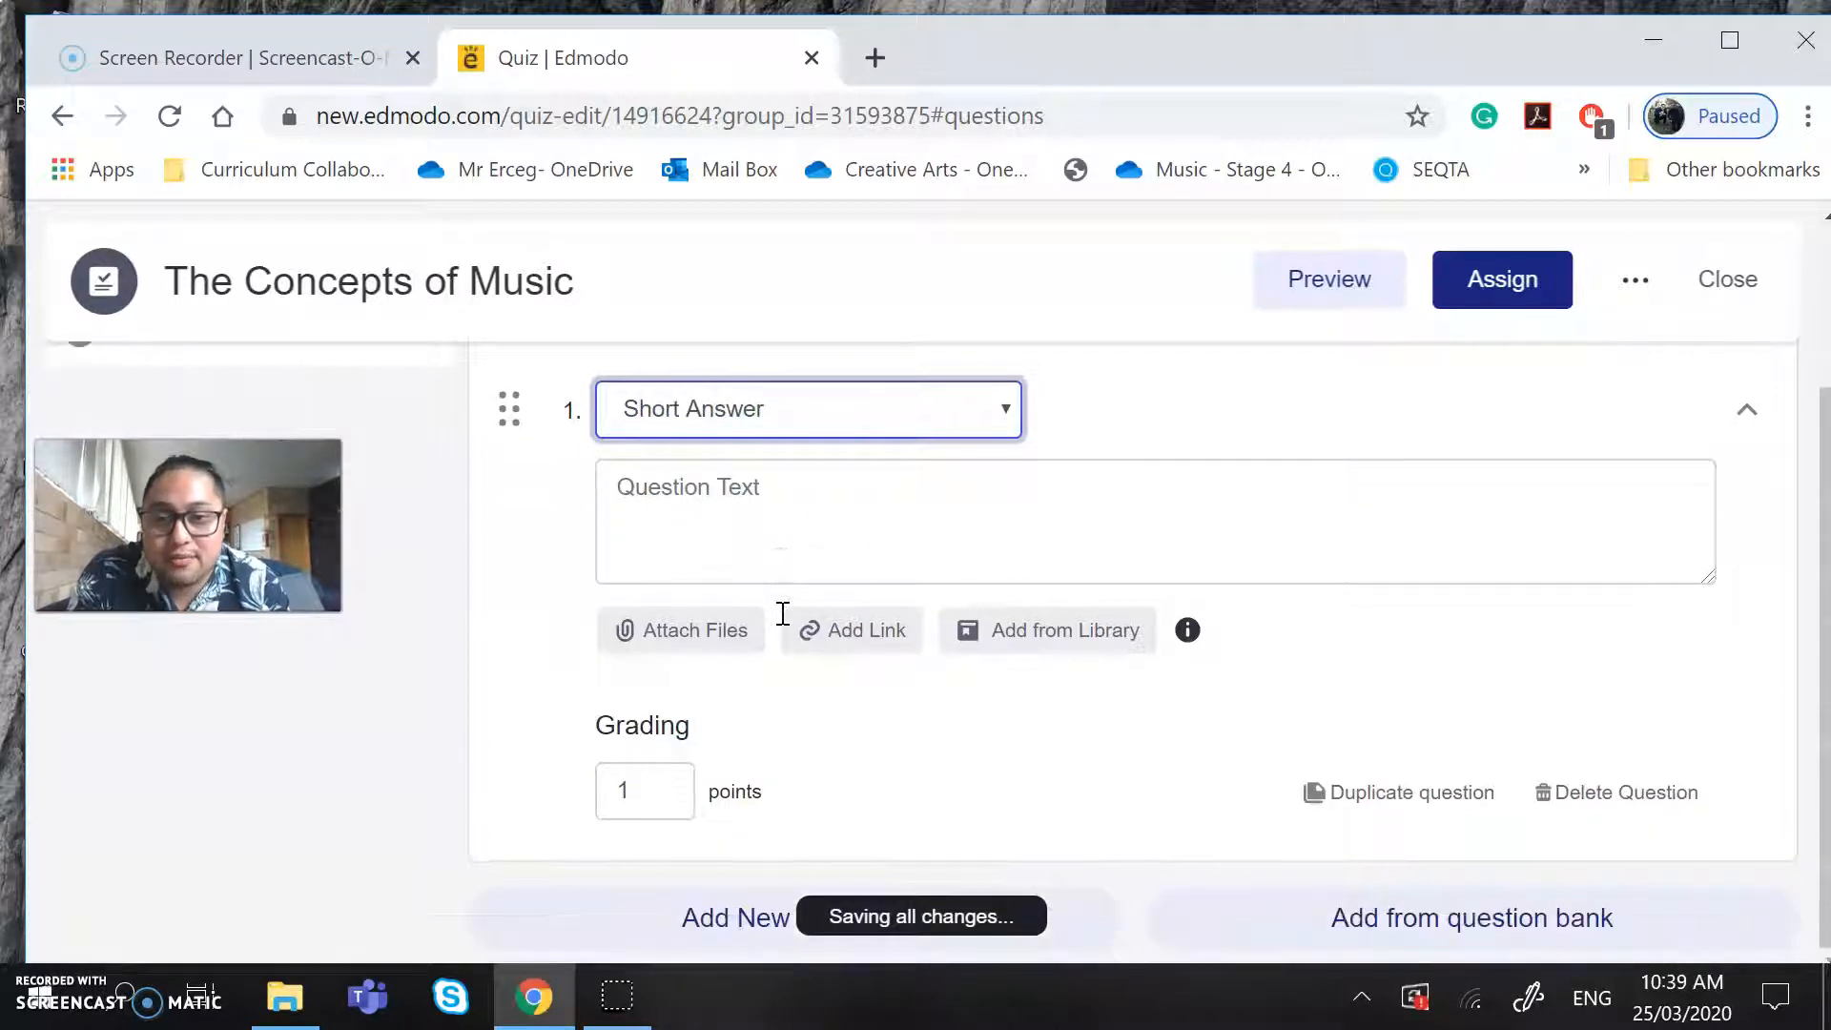
- Set the grading of question 1 to 10 points
left_click(677, 797)
key("BackSpace")
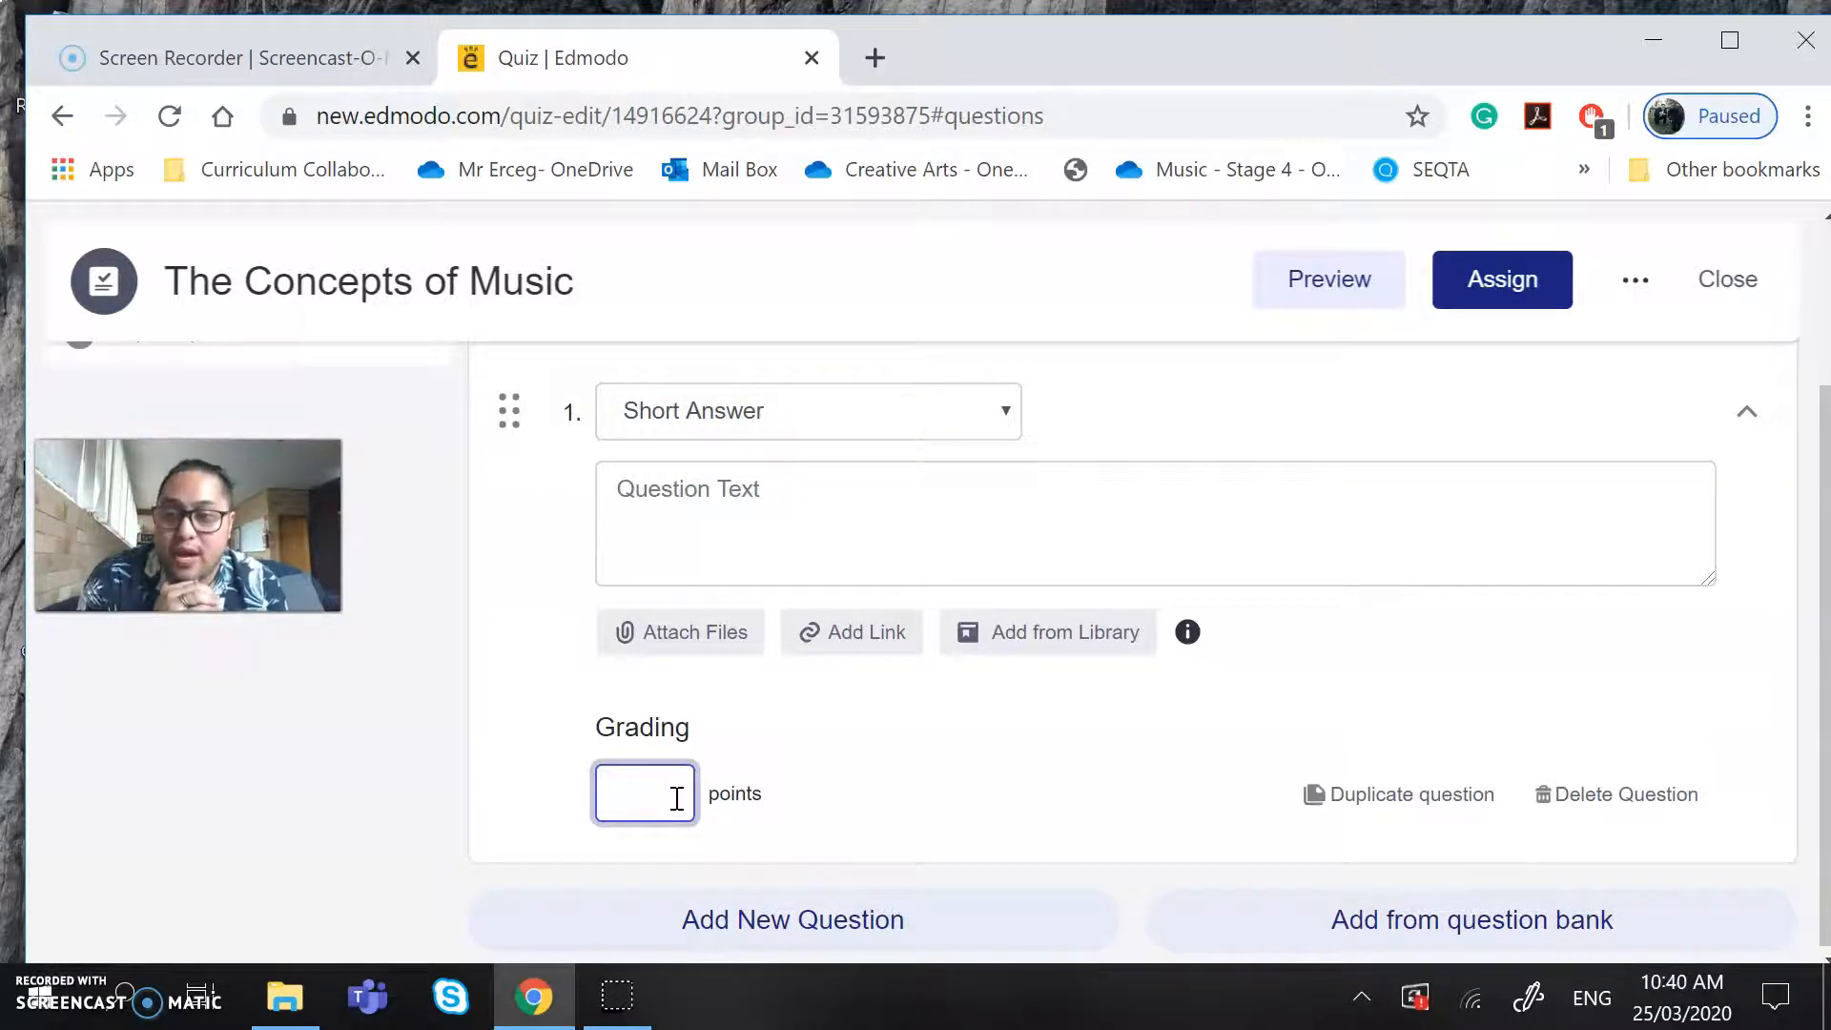
type("10")
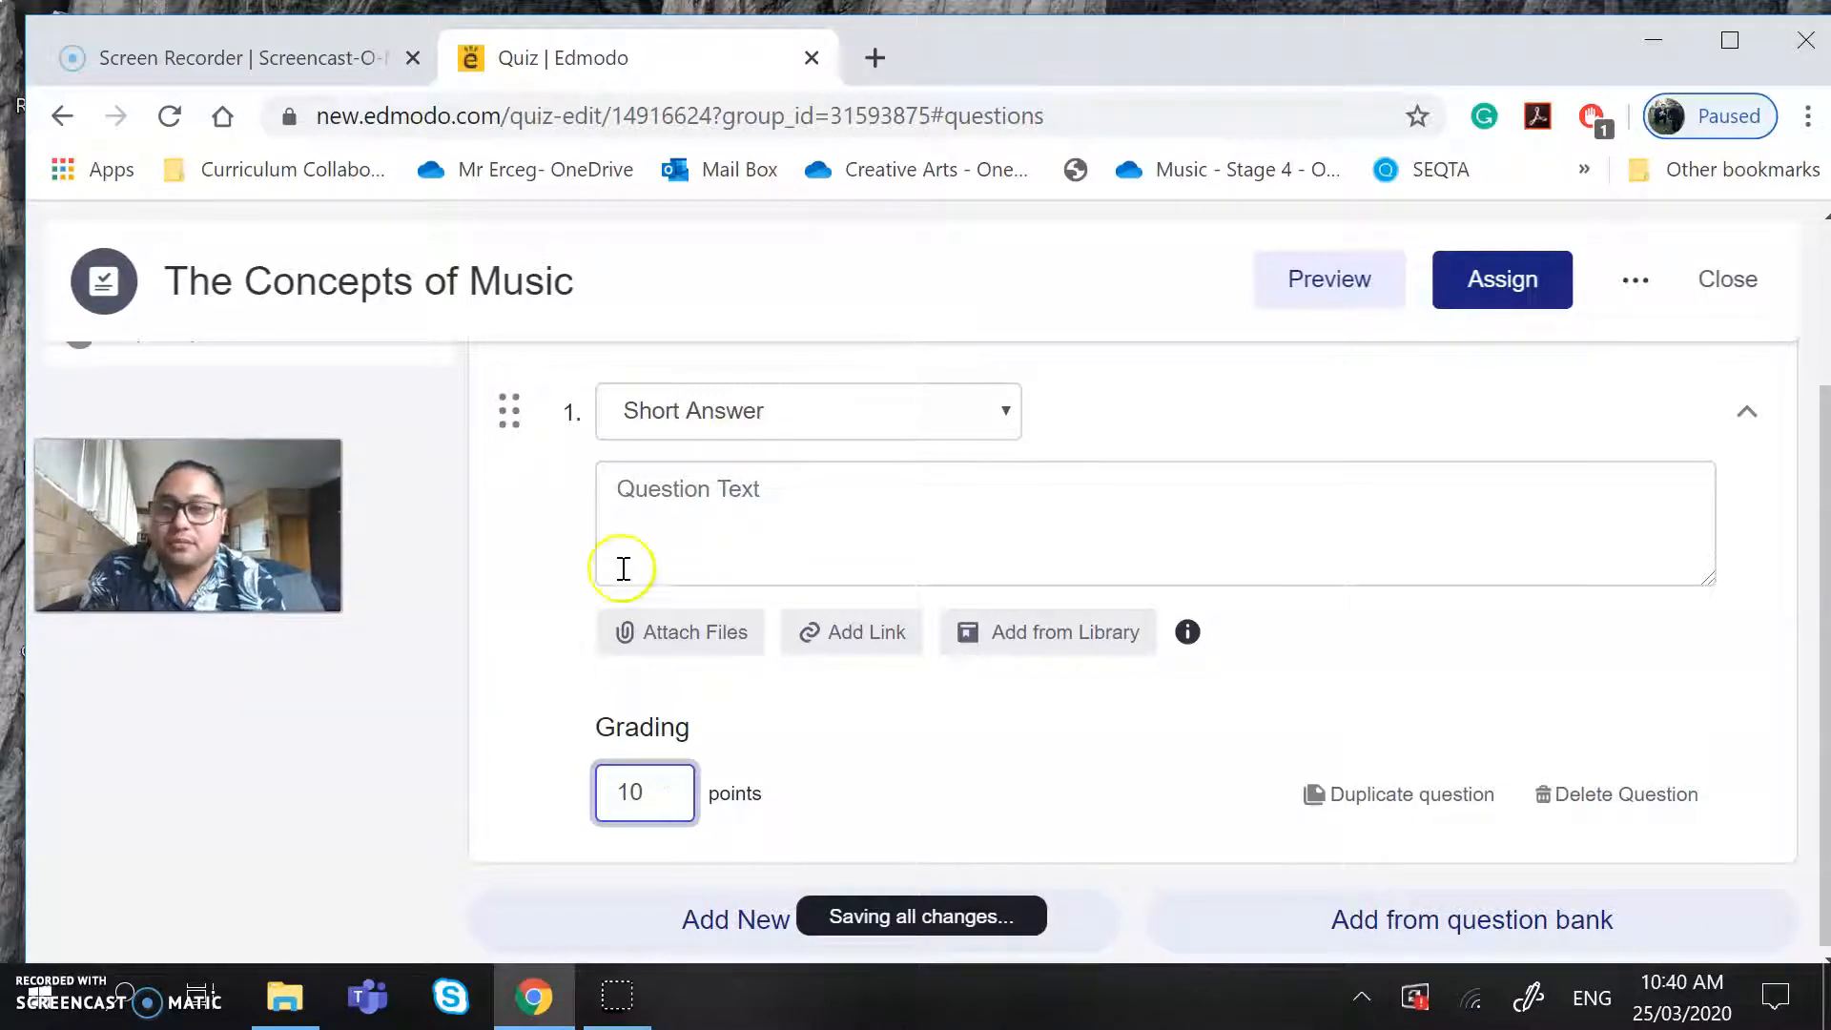
- Try the Fill in the blanks, Matching and Multiple Answer types for question 1
left_click(659, 412)
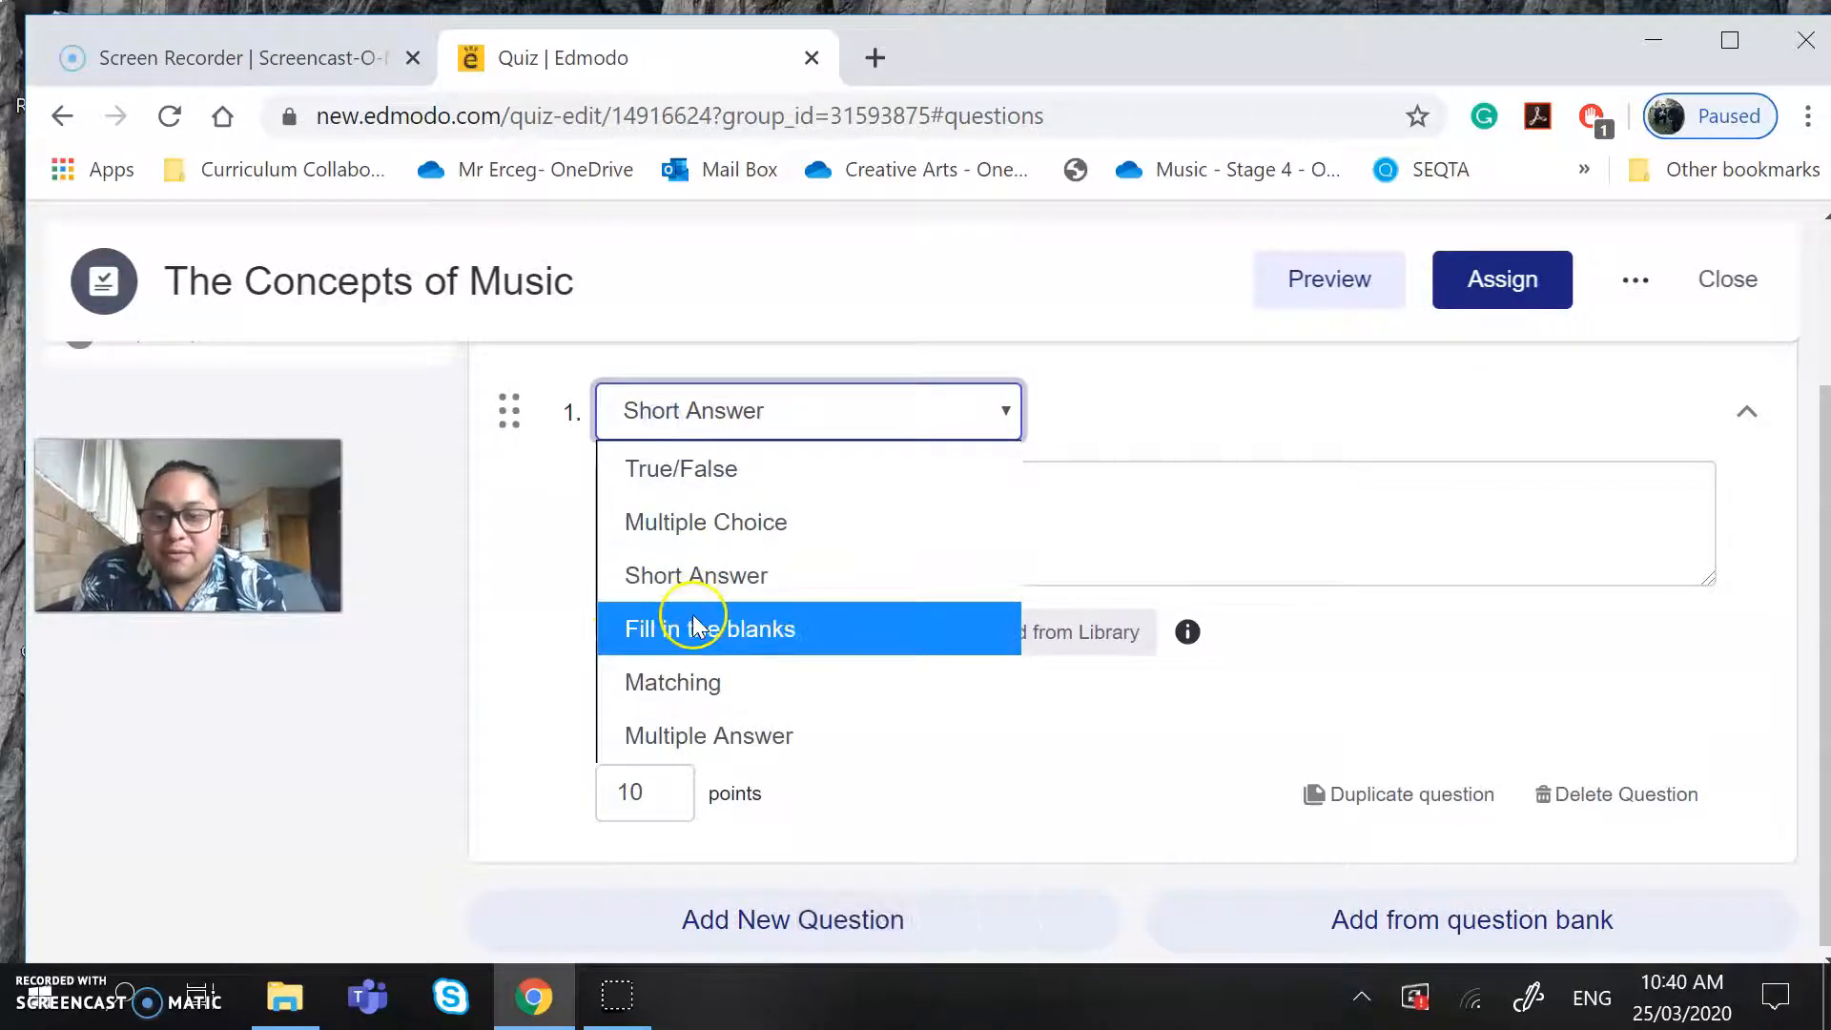
left_click(696, 627)
scroll(693, 615, "down", 2)
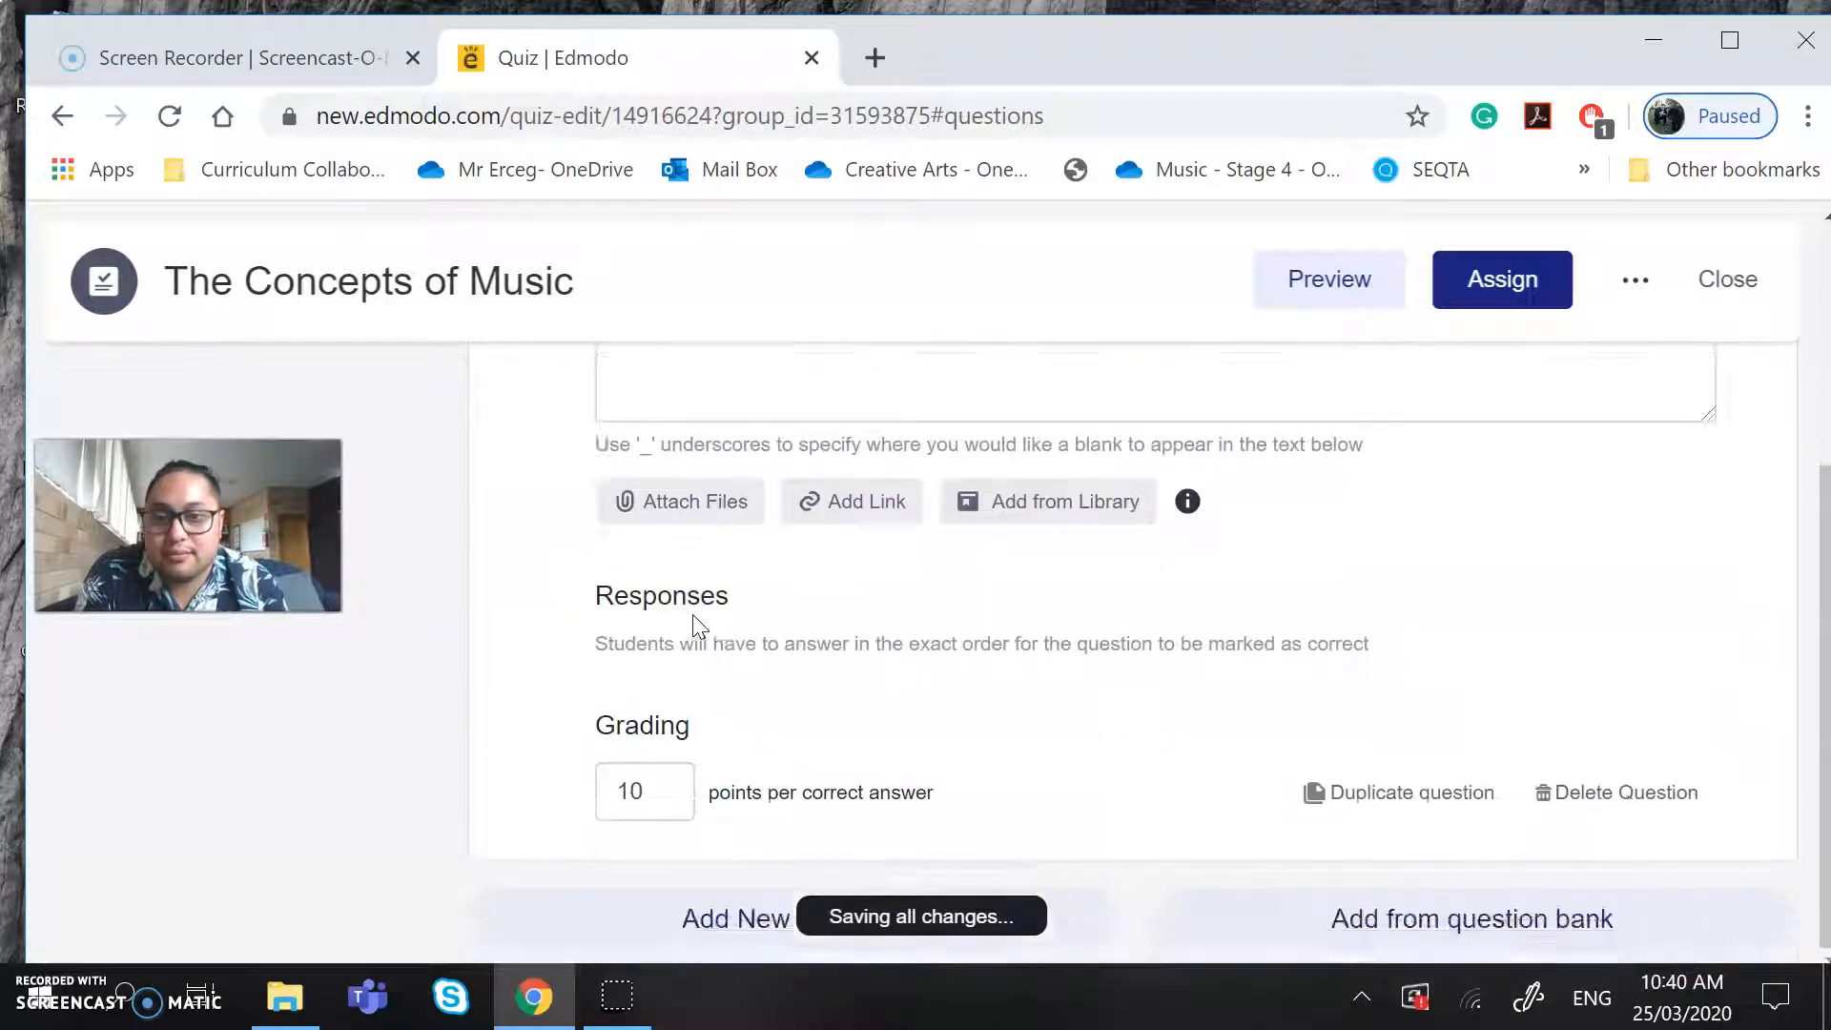
scroll(689, 573, "up", 4)
left_click(687, 628)
left_click(674, 523)
left_click(690, 633)
left_click(660, 532)
left_click(694, 630)
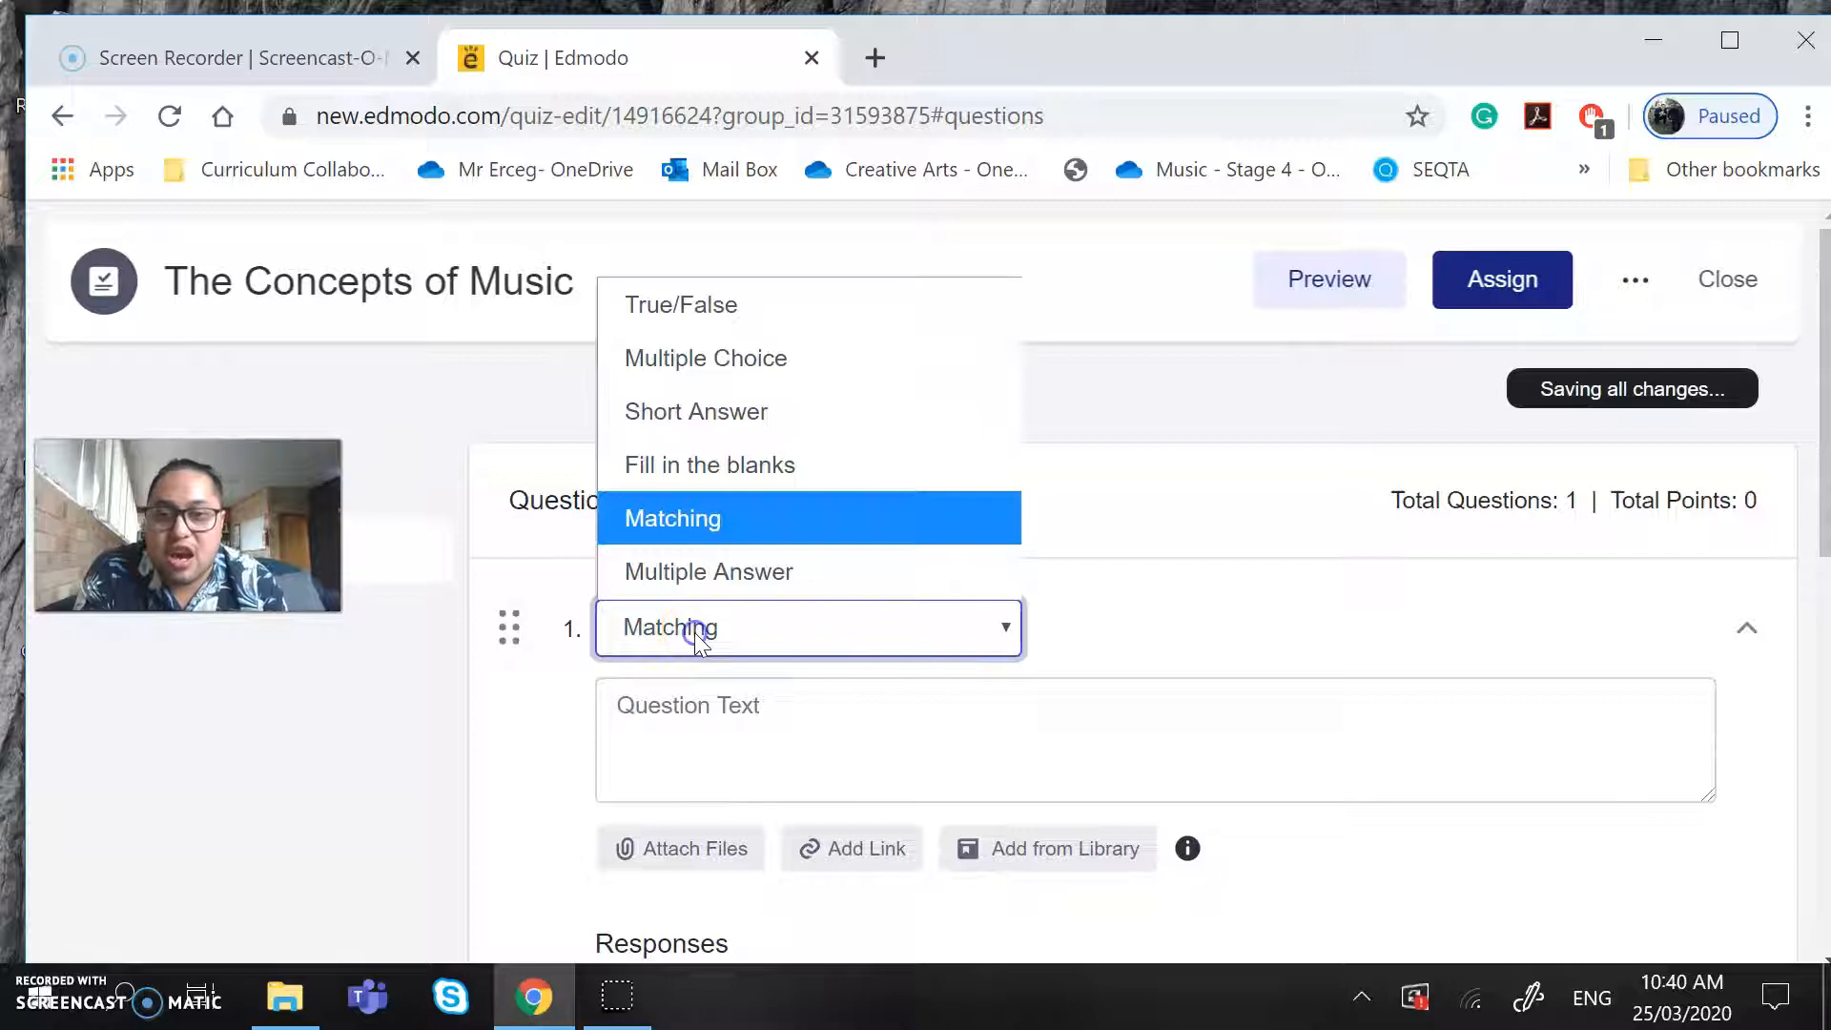
left_click(688, 557)
- Make question 1 a Multiple Choice question with the text "Is this a crotchet?"
left_click(696, 620)
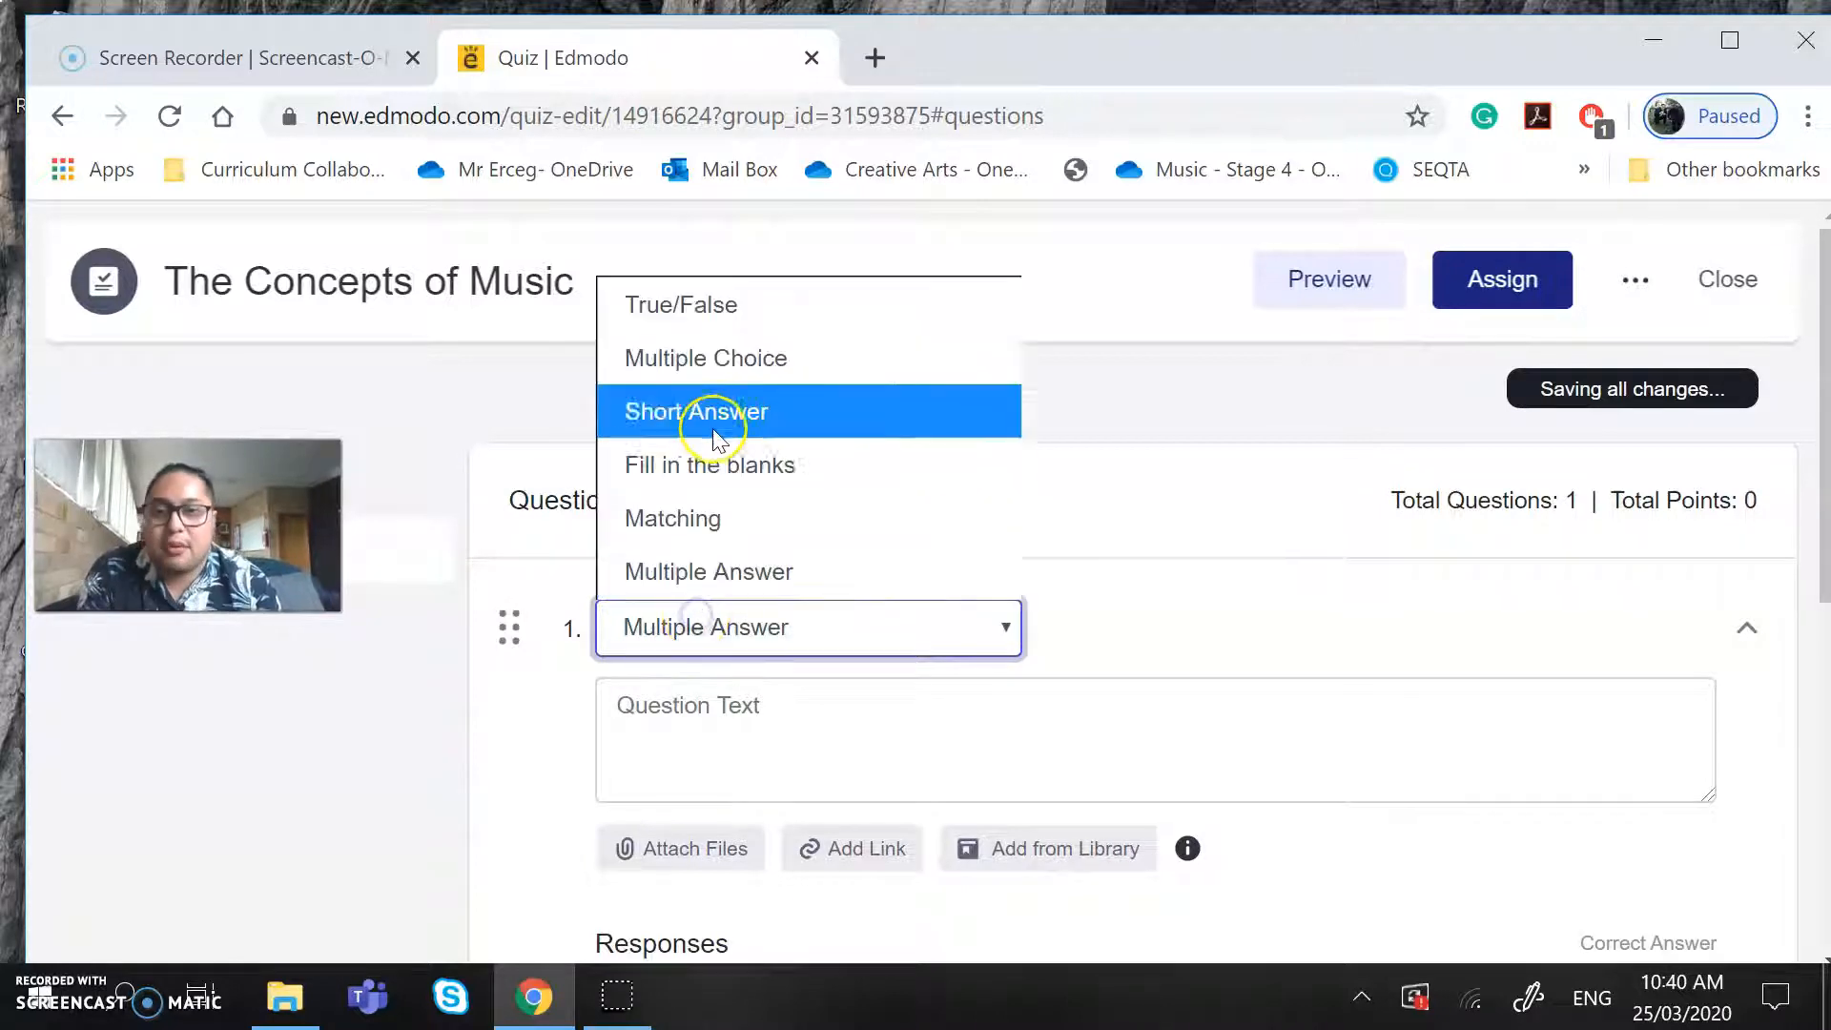
left_click(739, 356)
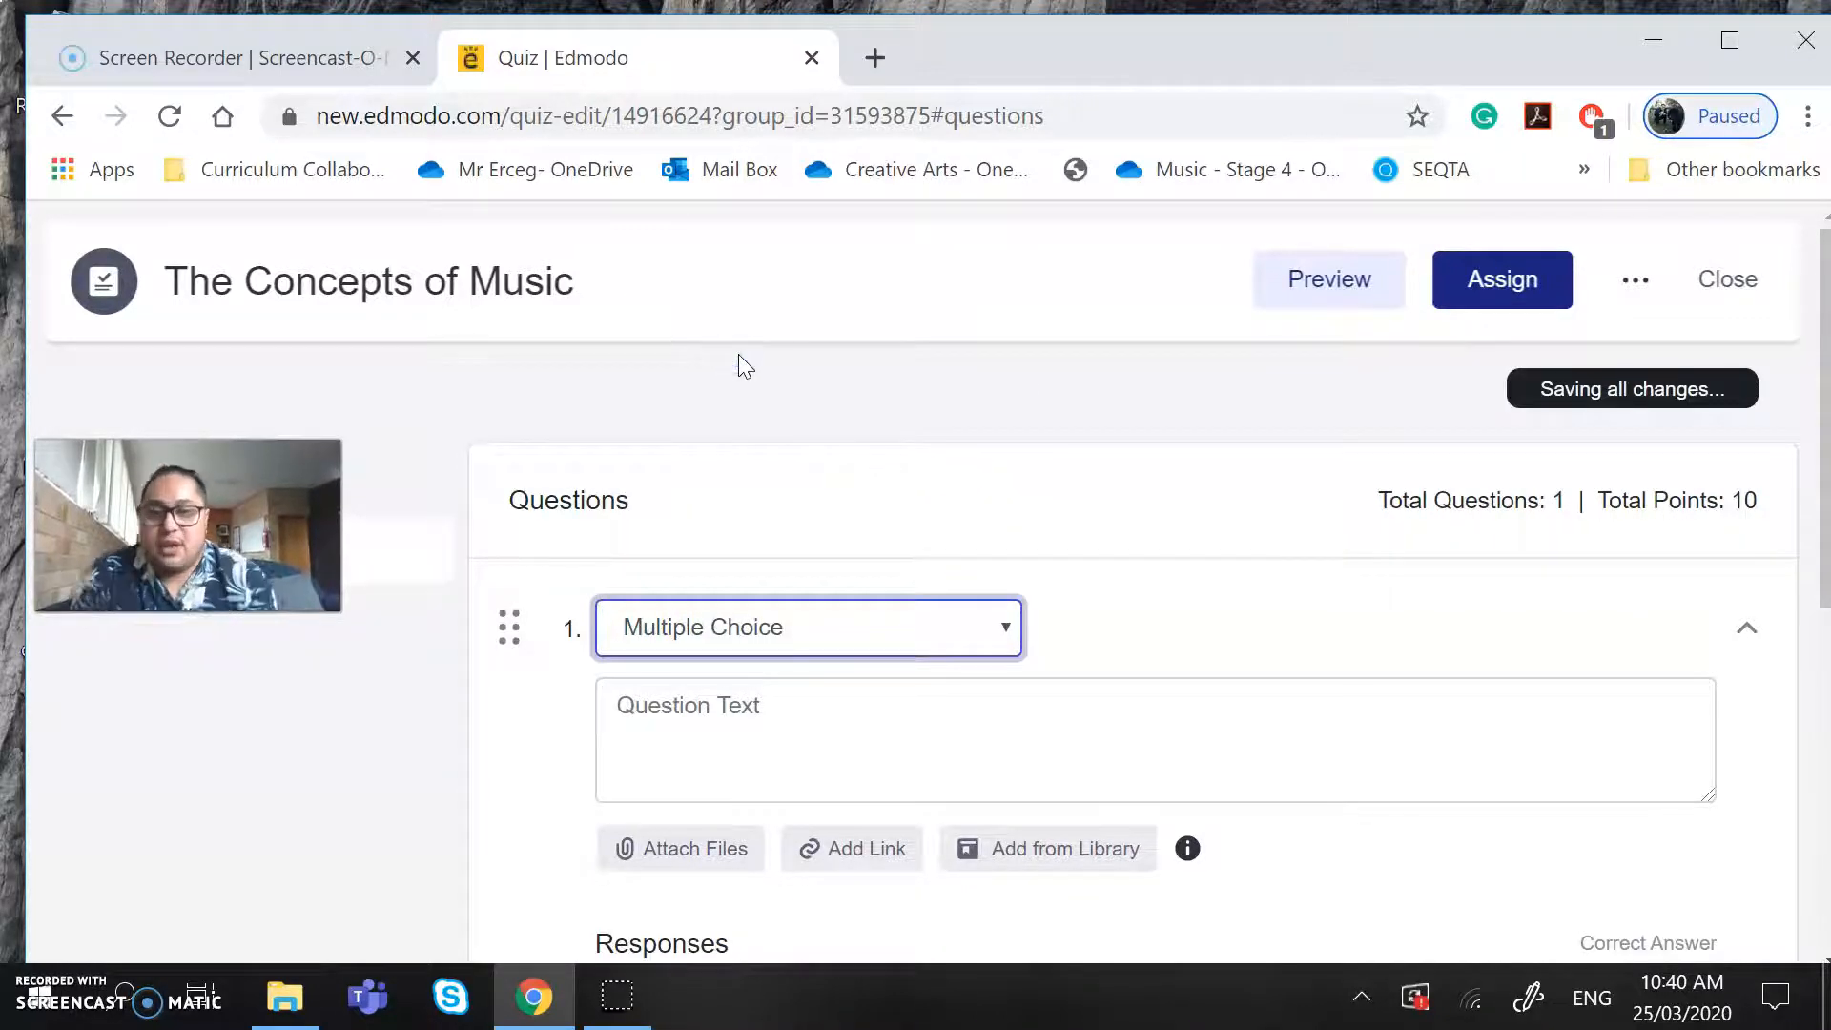
scroll(738, 356, "down", 3)
scroll(738, 355, "up", 1)
left_click(695, 520)
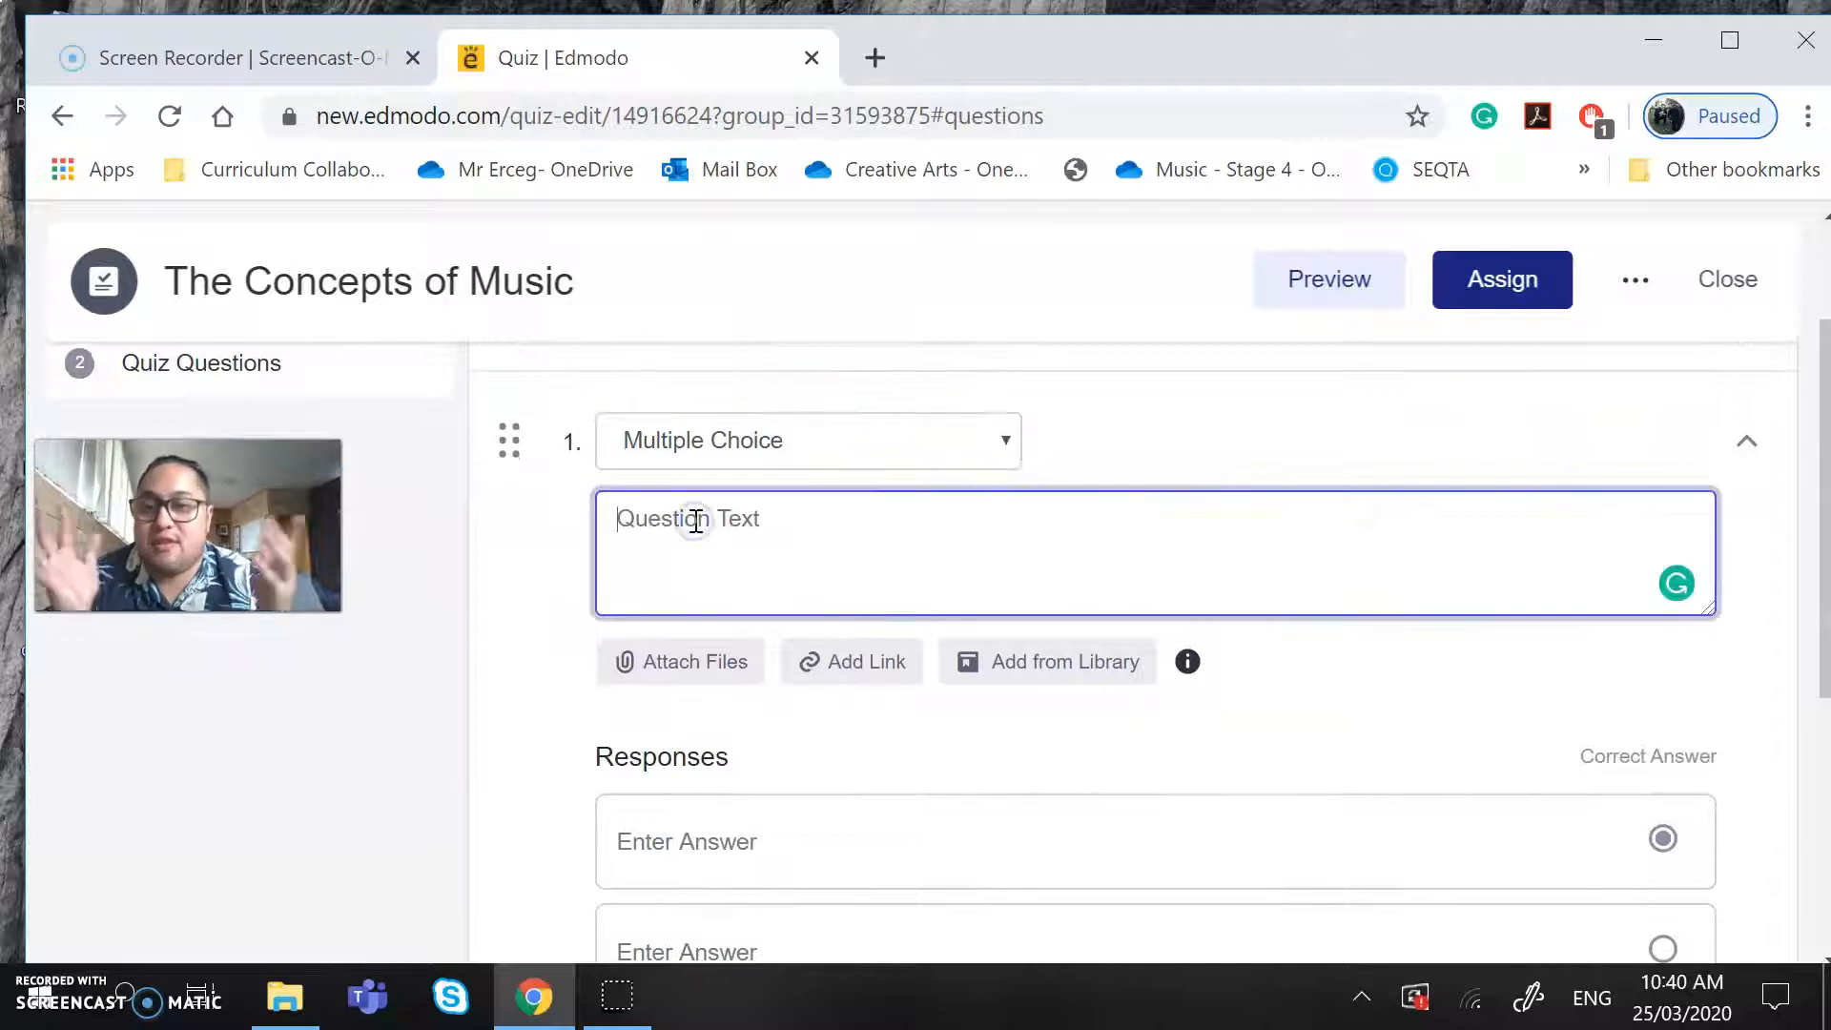
type("Is th")
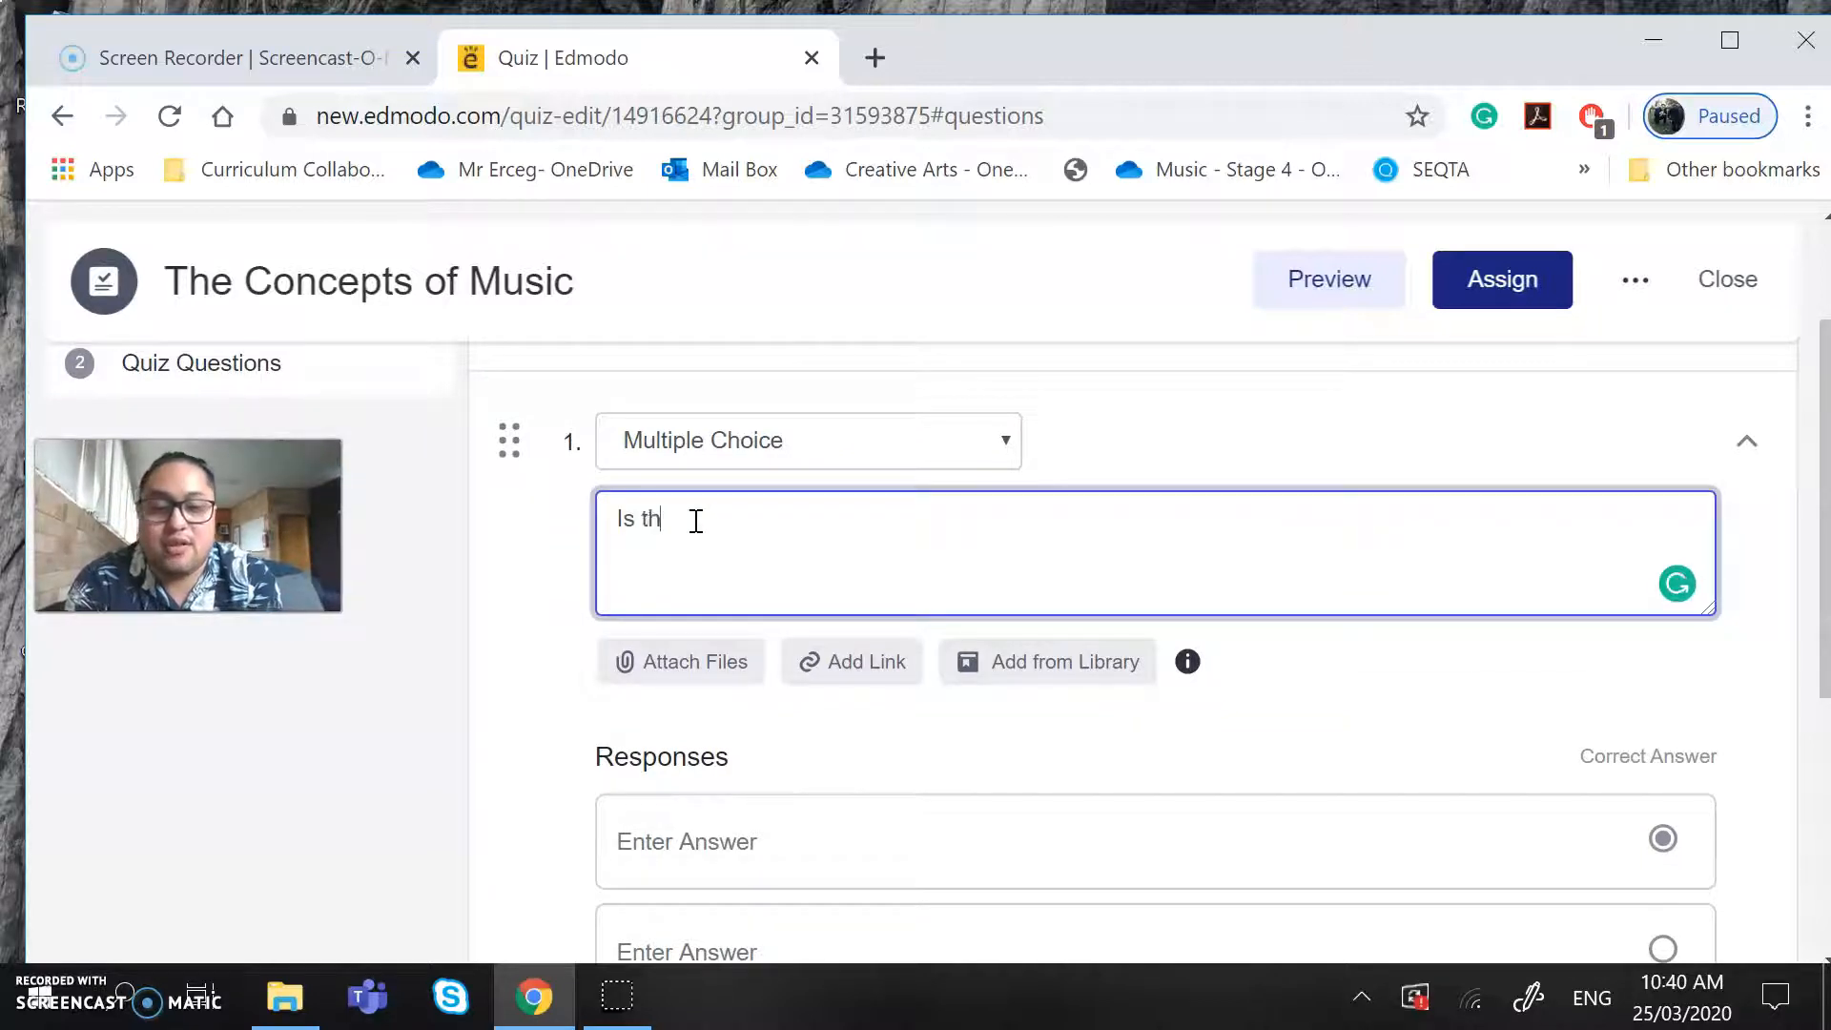
type("is a criot")
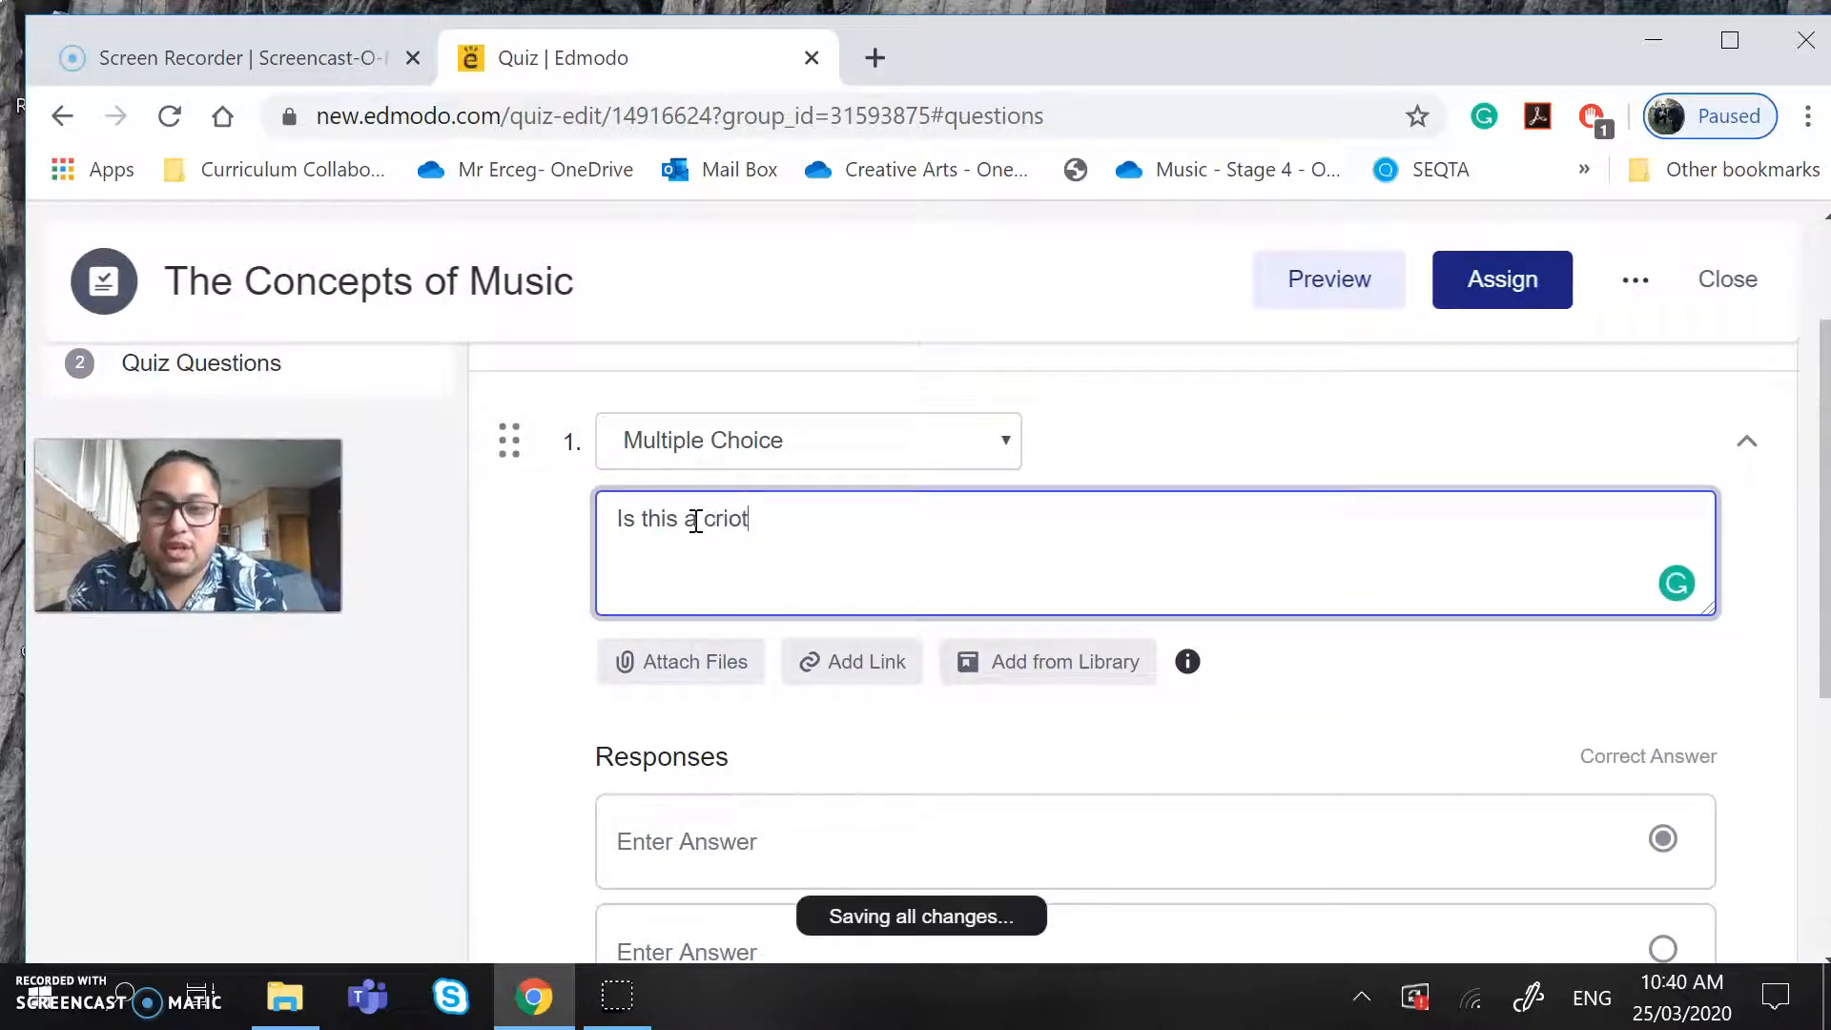
key("BackSpace")
key("BackSpace")
key("BackSpace")
type("otchet?")
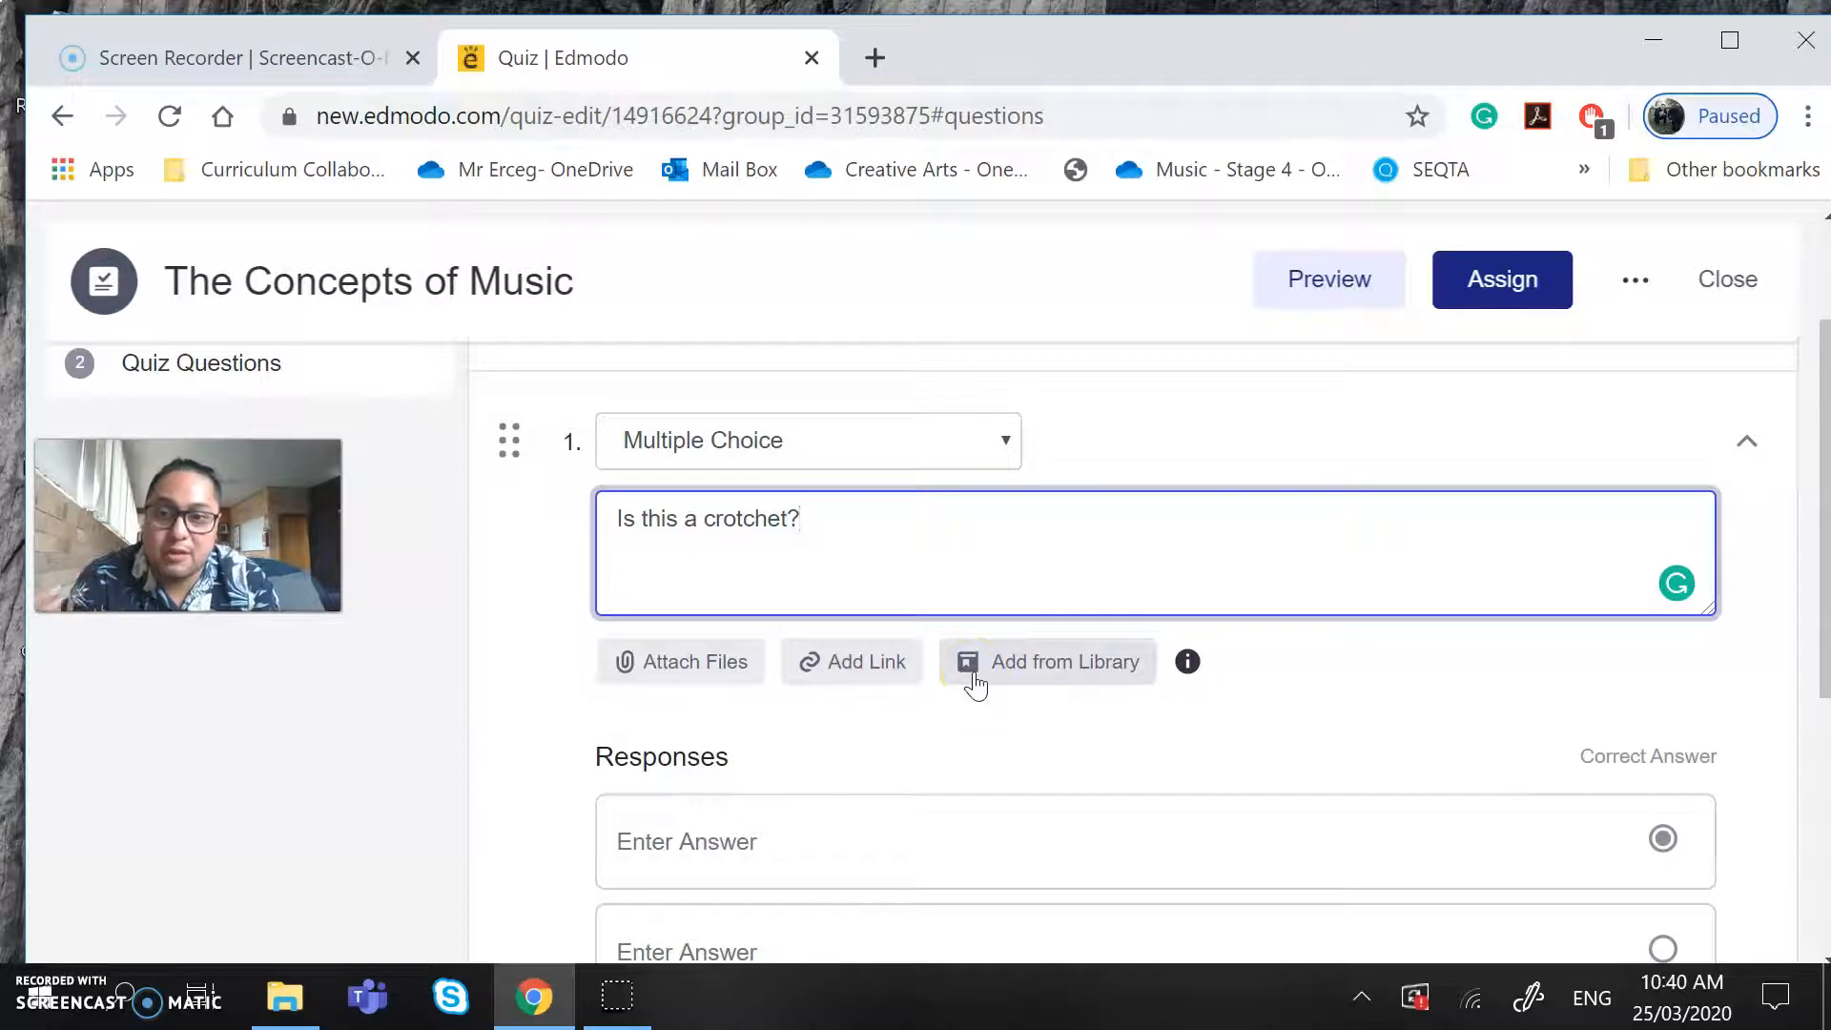
- Attach the note image "download" from the Desktop folder to question 1
left_click(683, 648)
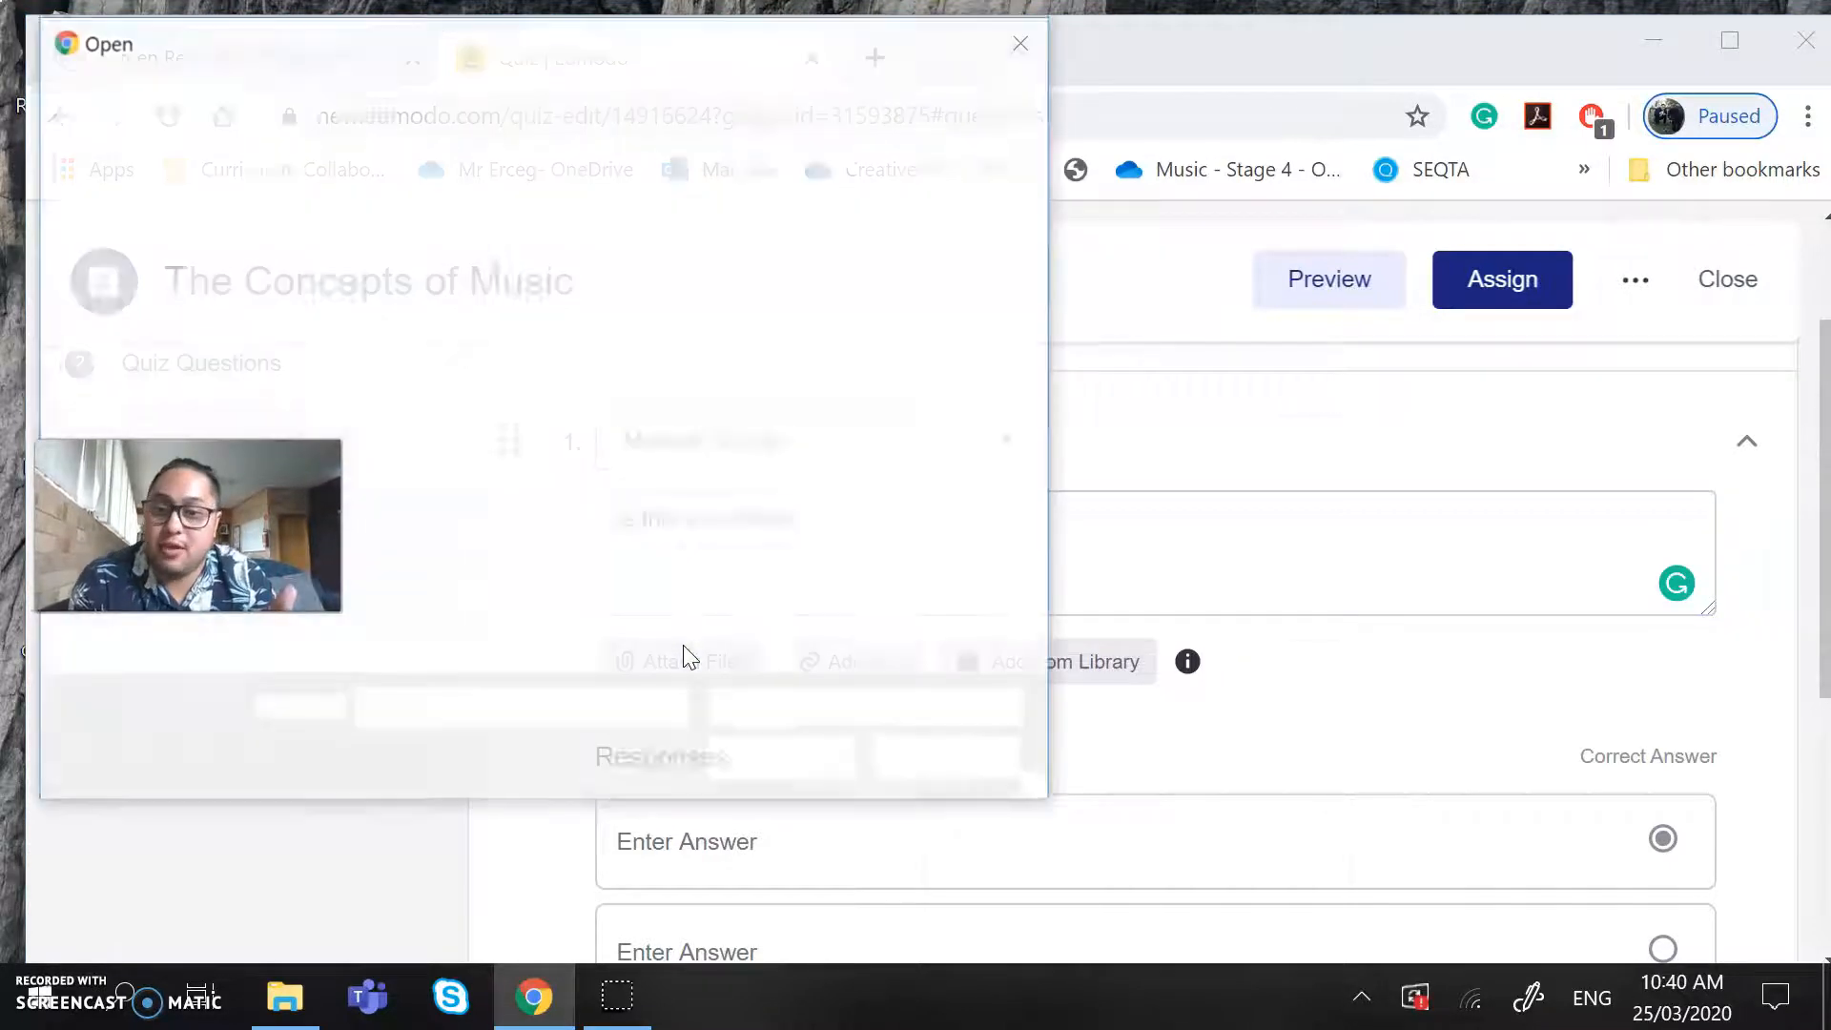
left_click(682, 410)
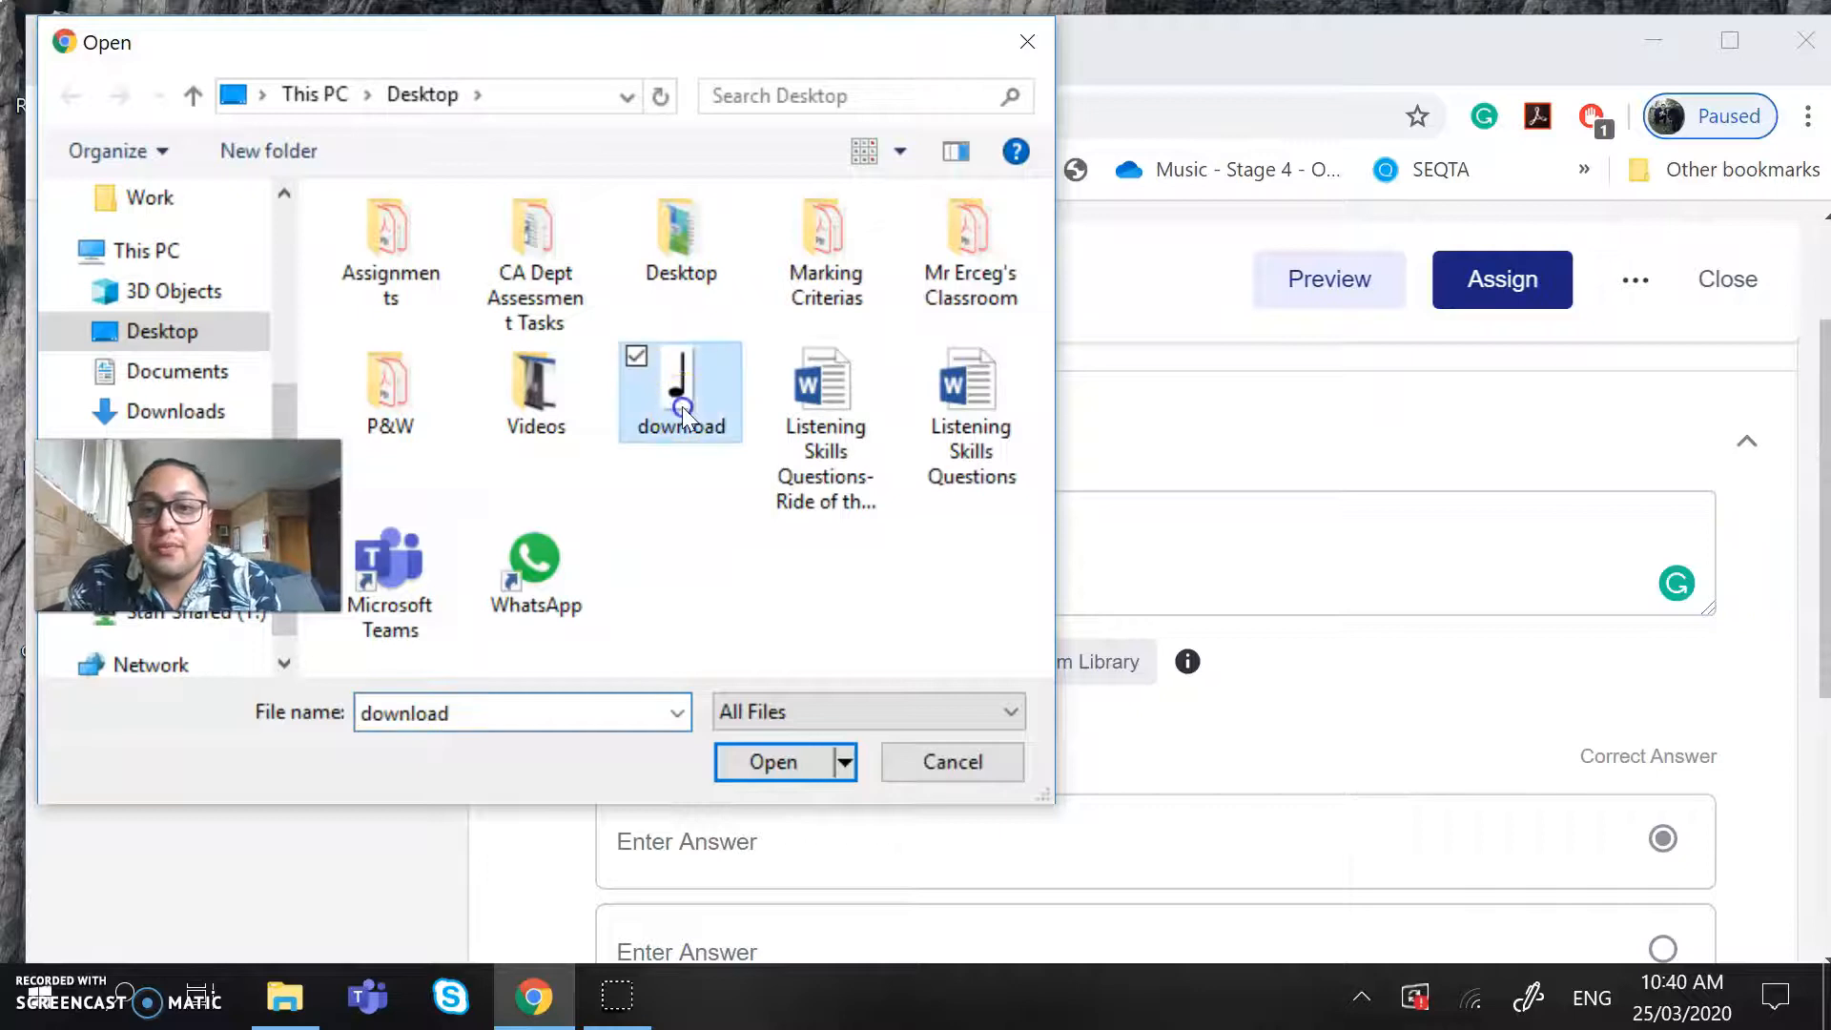
left_click(789, 760)
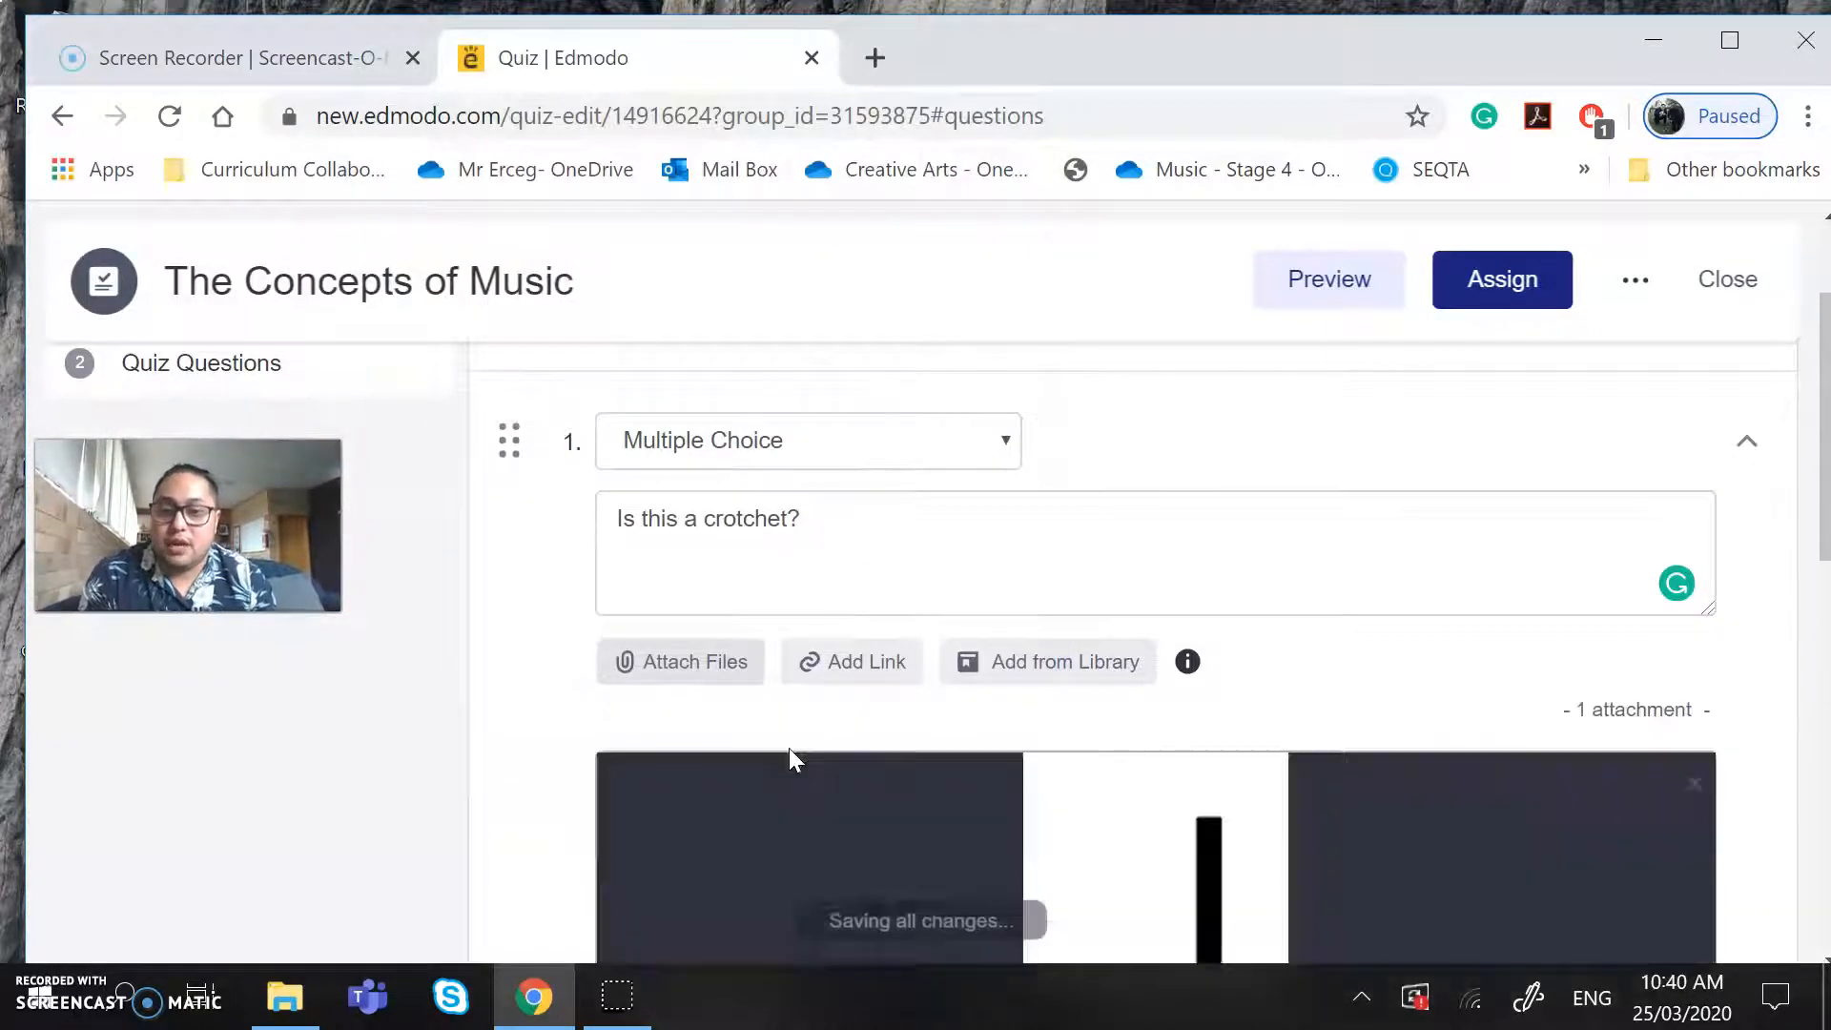
- Enter "Yes", "No" and "Maybe" as the three responses of question 1
scroll(795, 760, "down", 4)
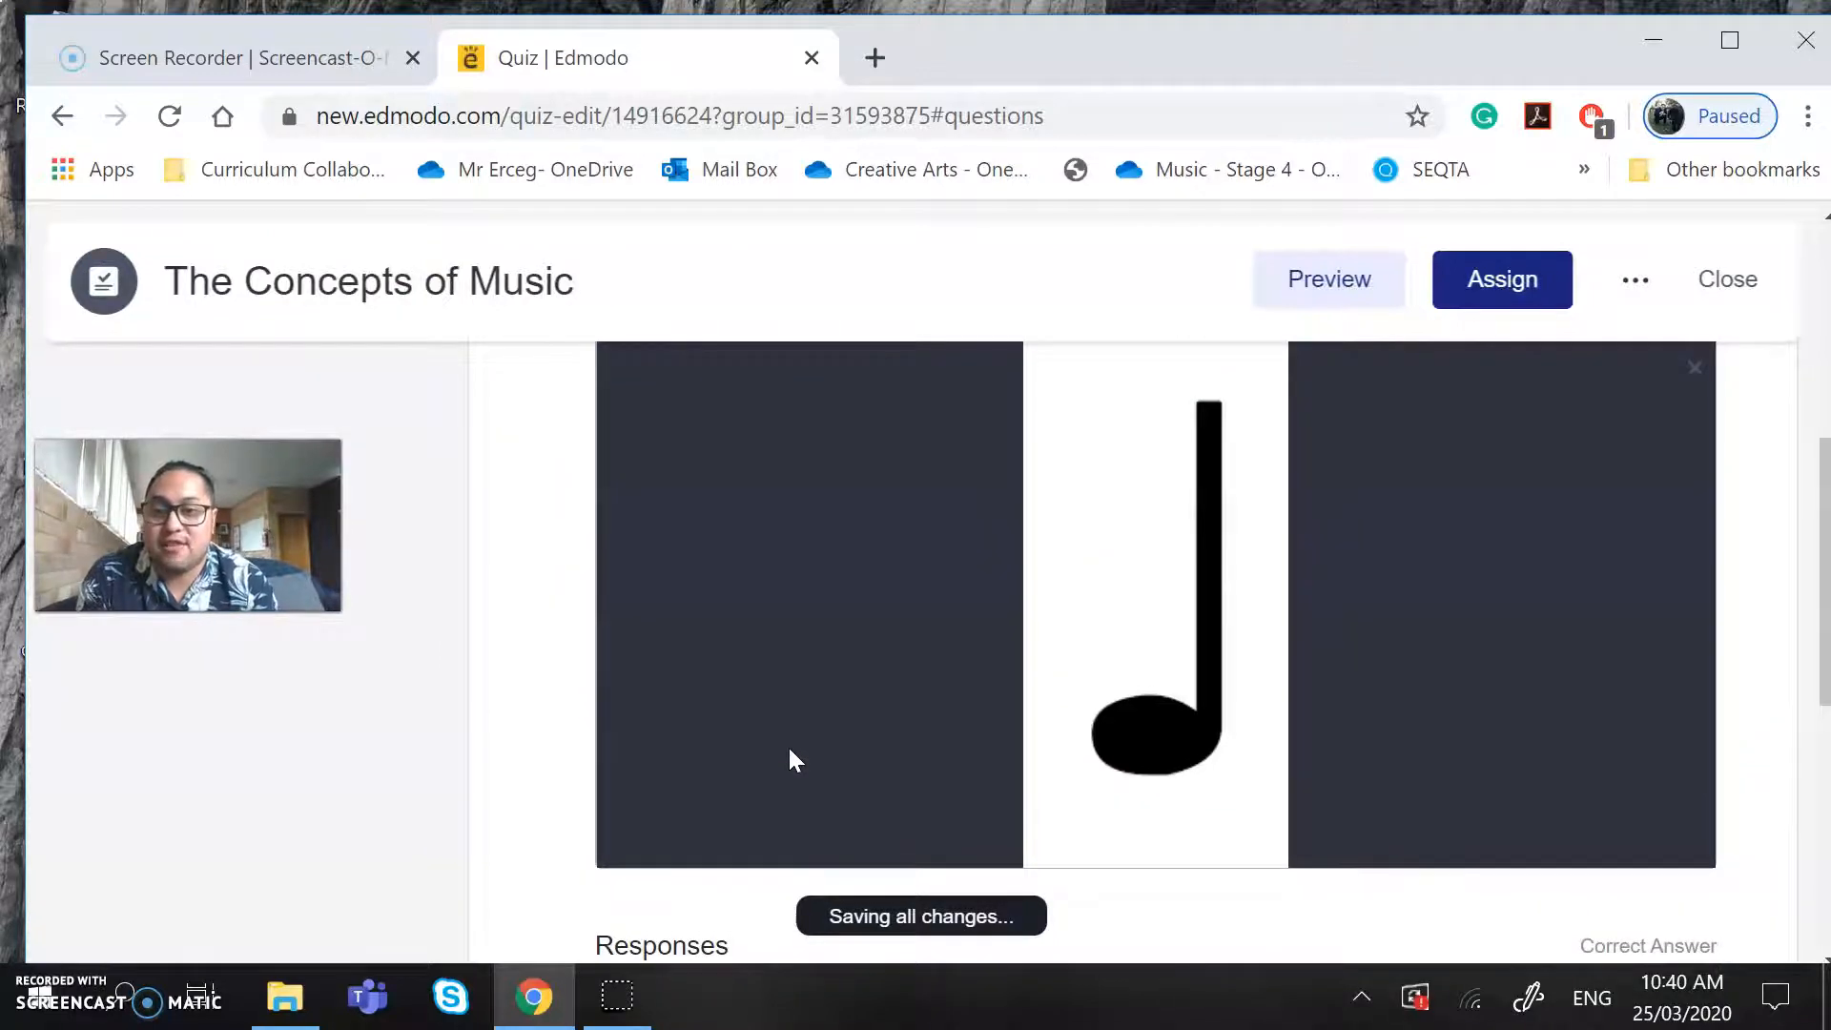
scroll(788, 746, "up", 2)
scroll(788, 746, "down", 3)
scroll(788, 746, "up", 3)
scroll(790, 749, "down", 5)
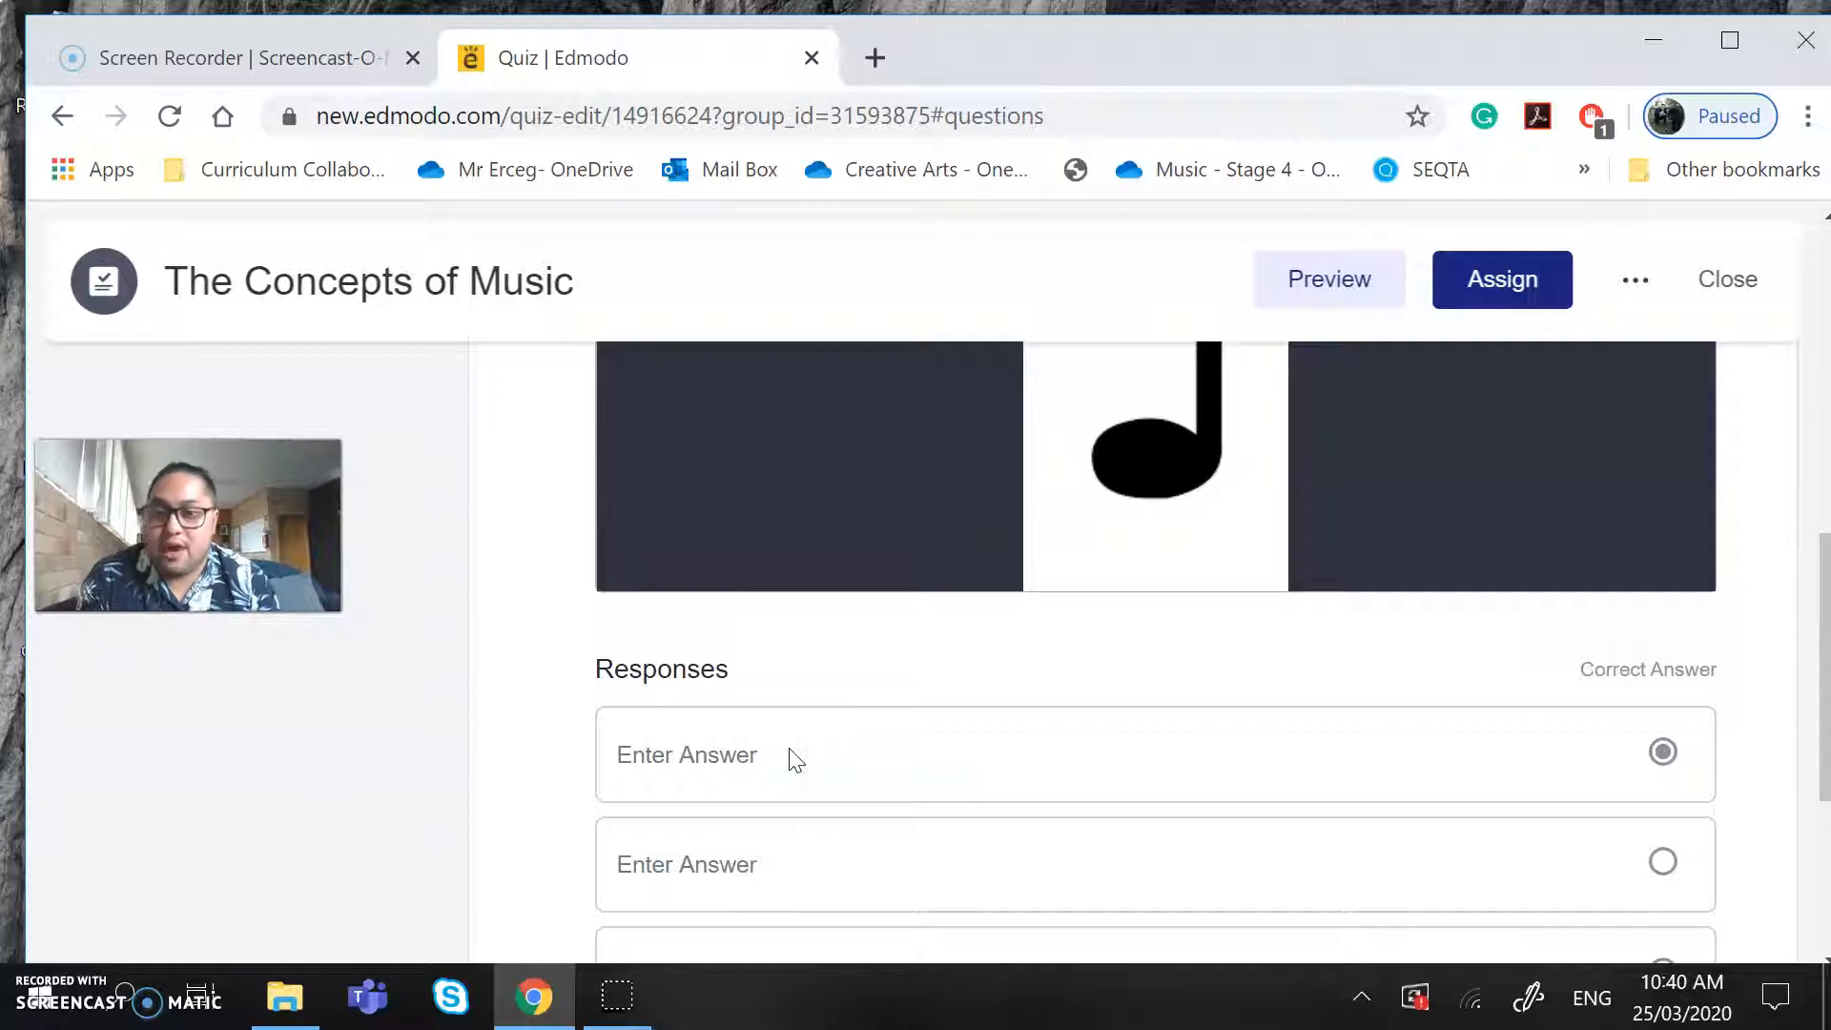
left_click(790, 756)
type("Yes")
scroll(721, 750, "down", 3)
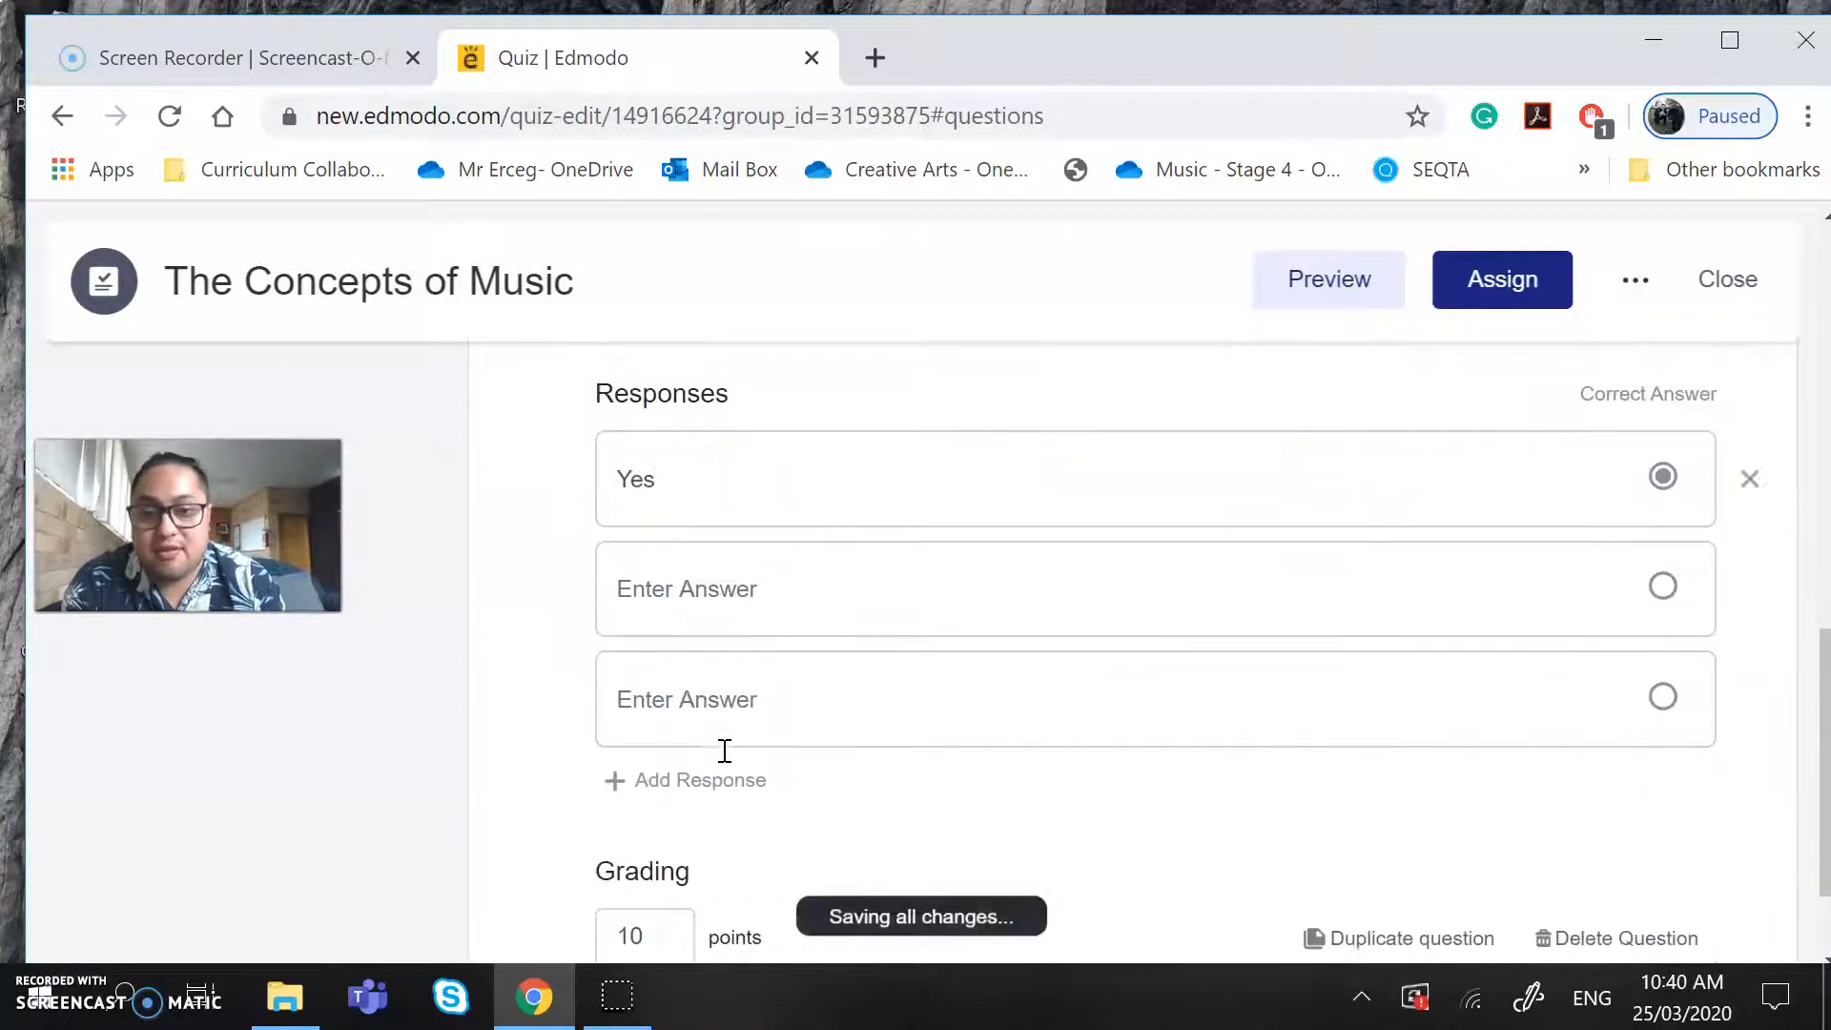
left_click(673, 605)
type("No")
left_click(668, 676)
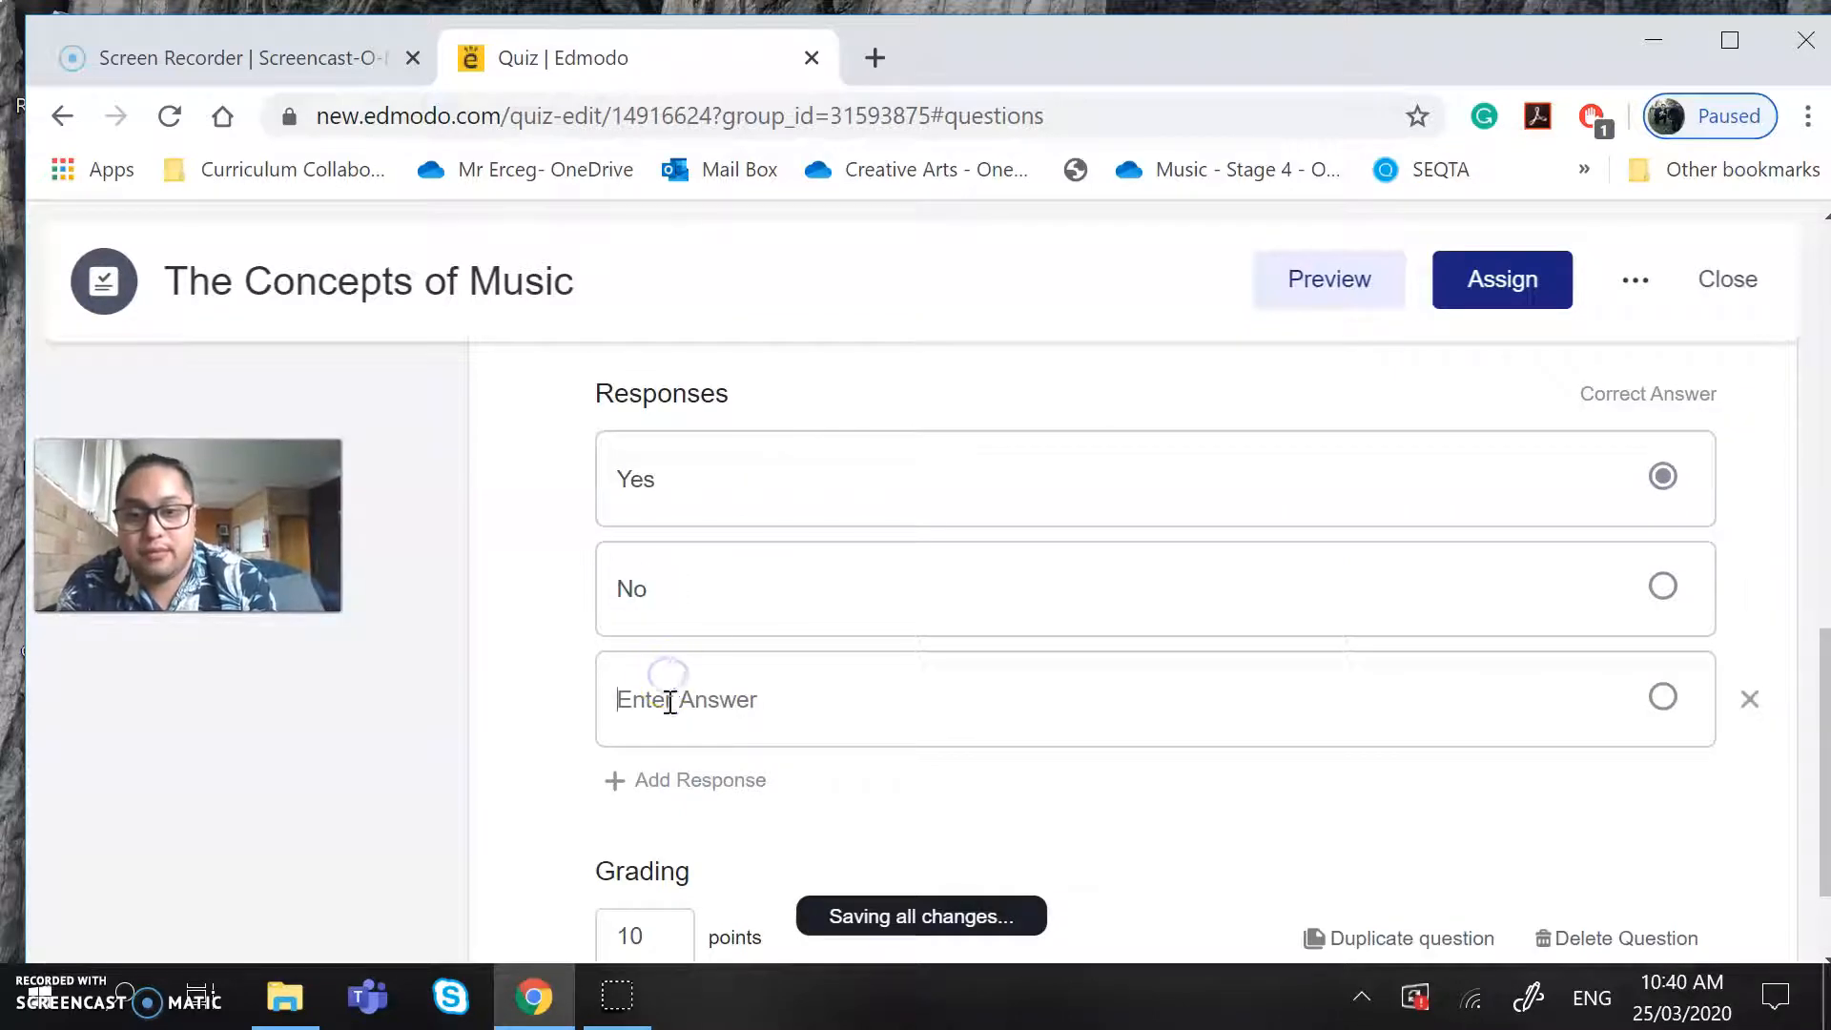
type("Mayb")
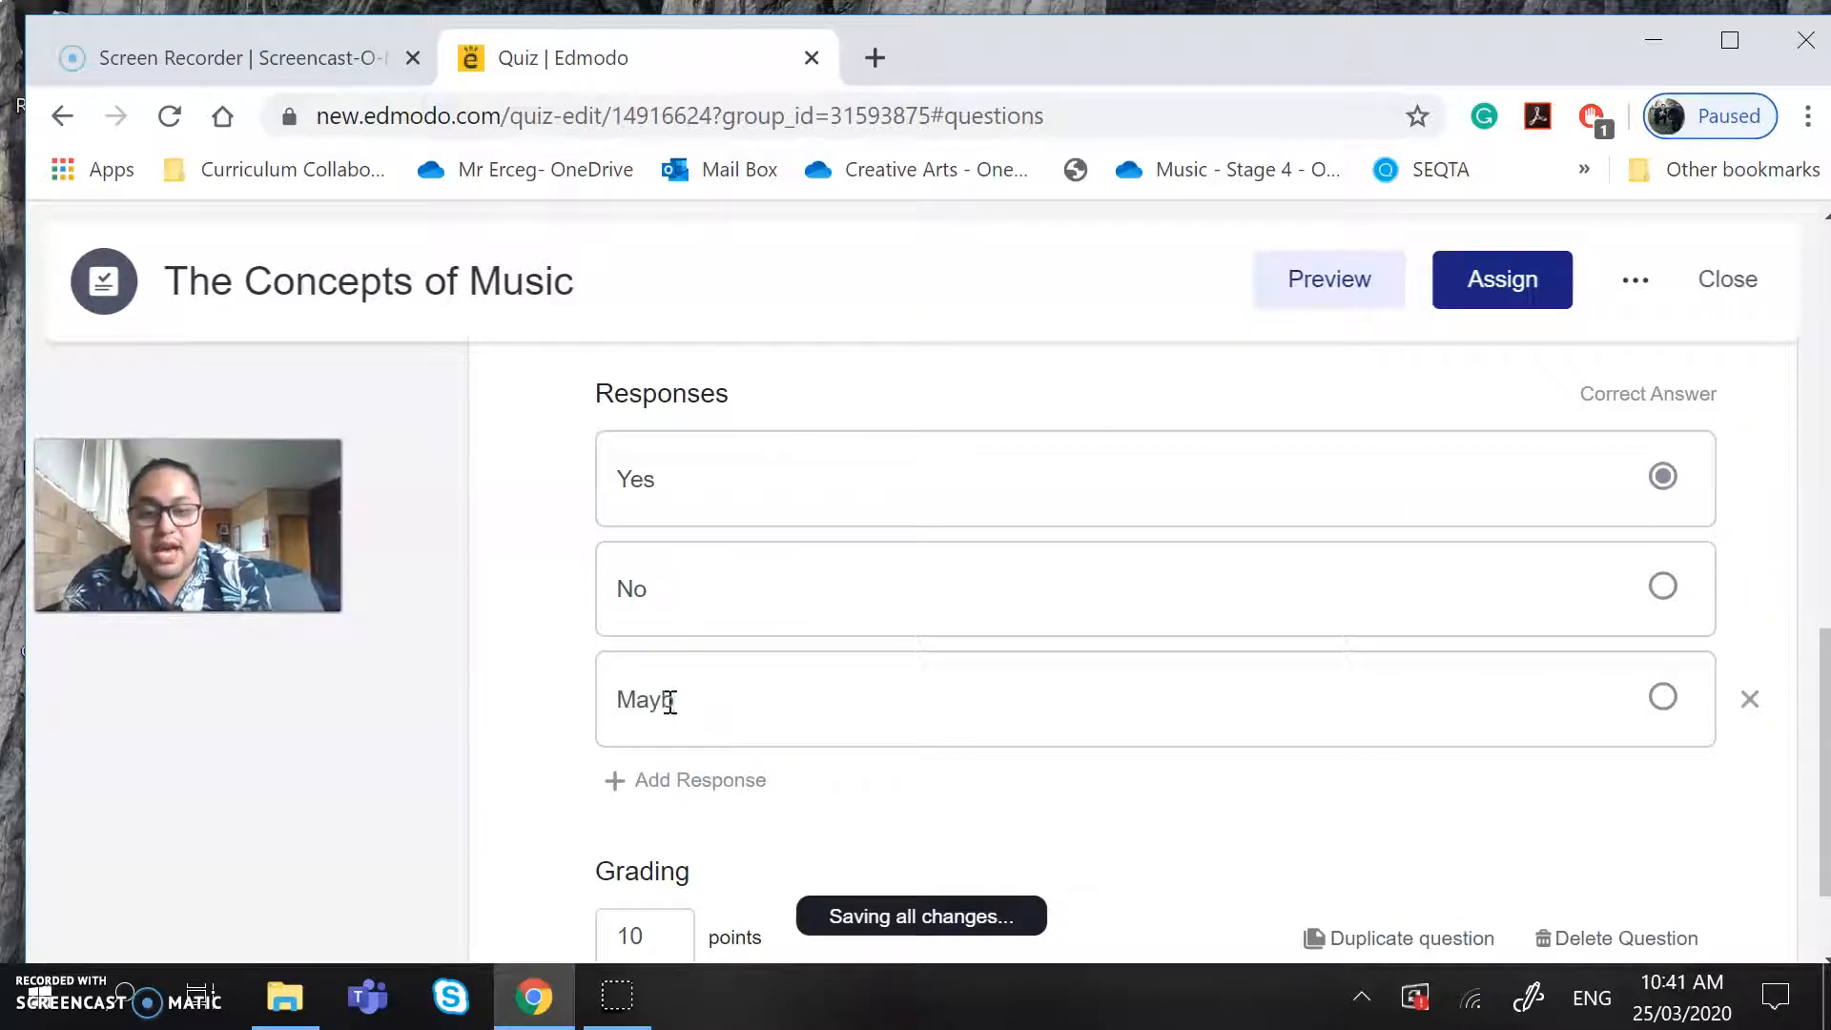
type("e")
- Add a second Multiple Choice question with the text "What is texture?"
scroll(671, 703, "down", 2)
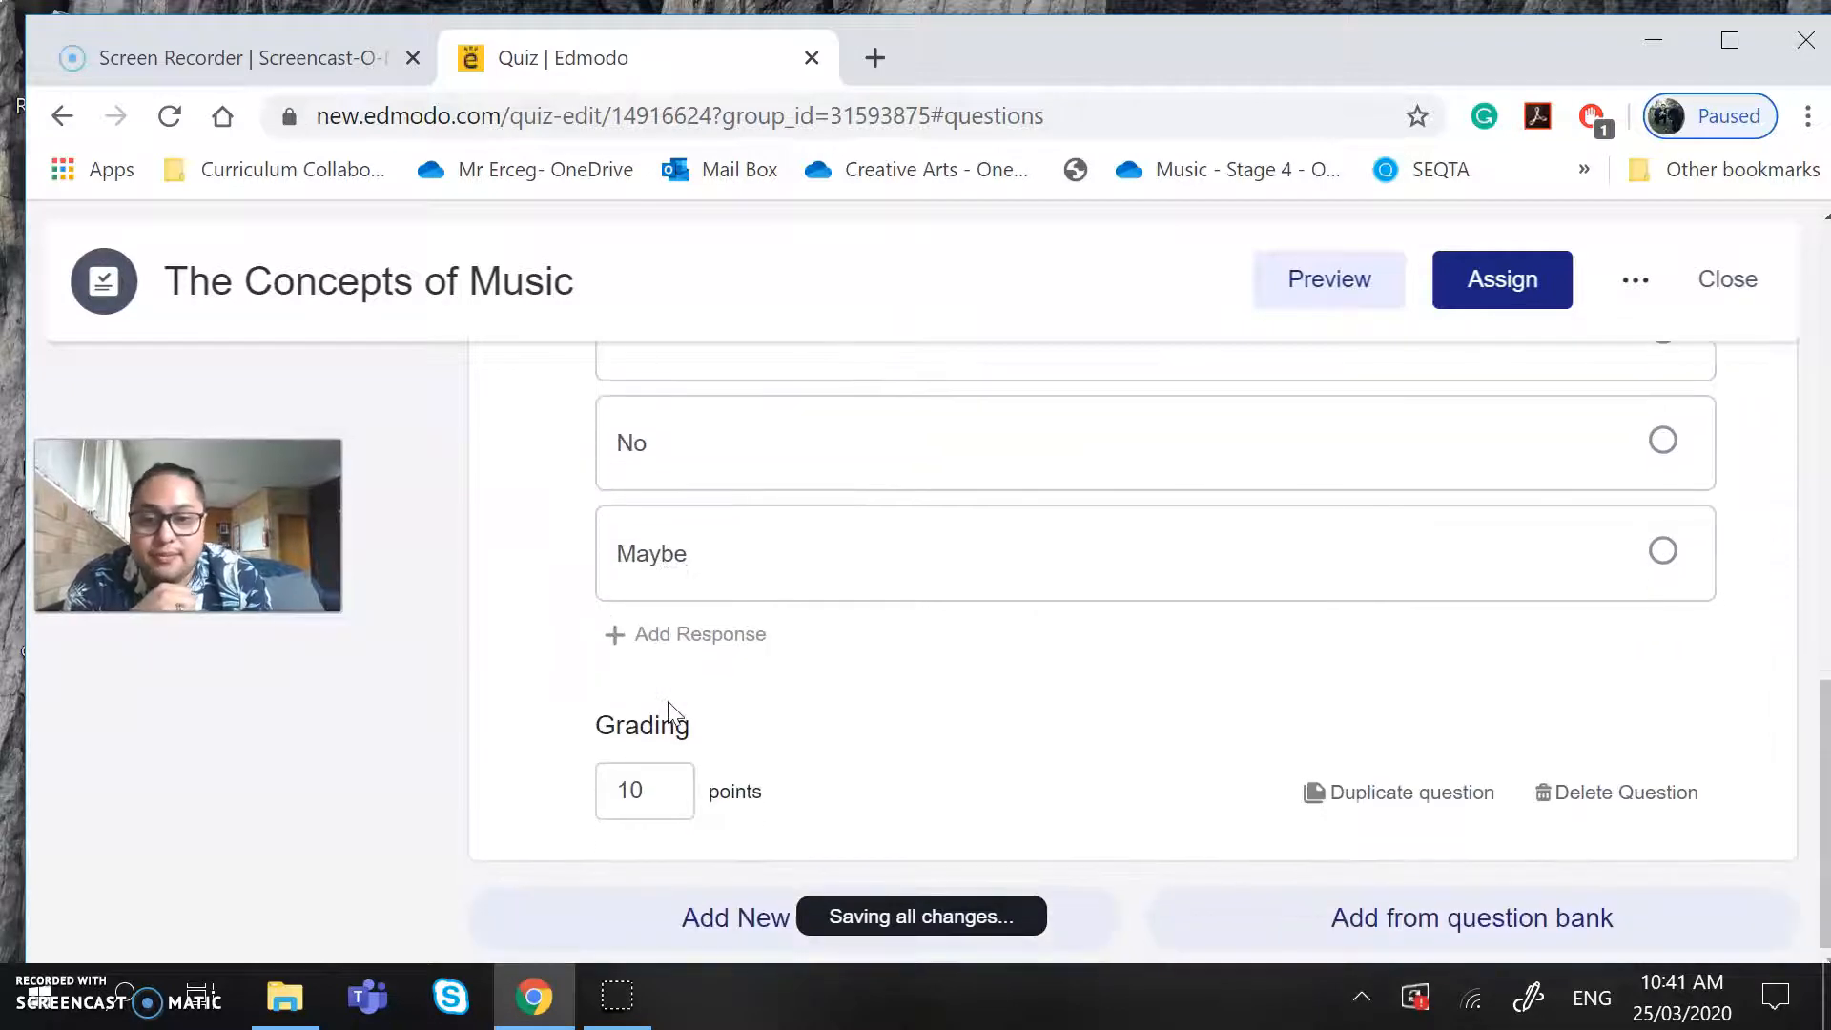
left_click(713, 940)
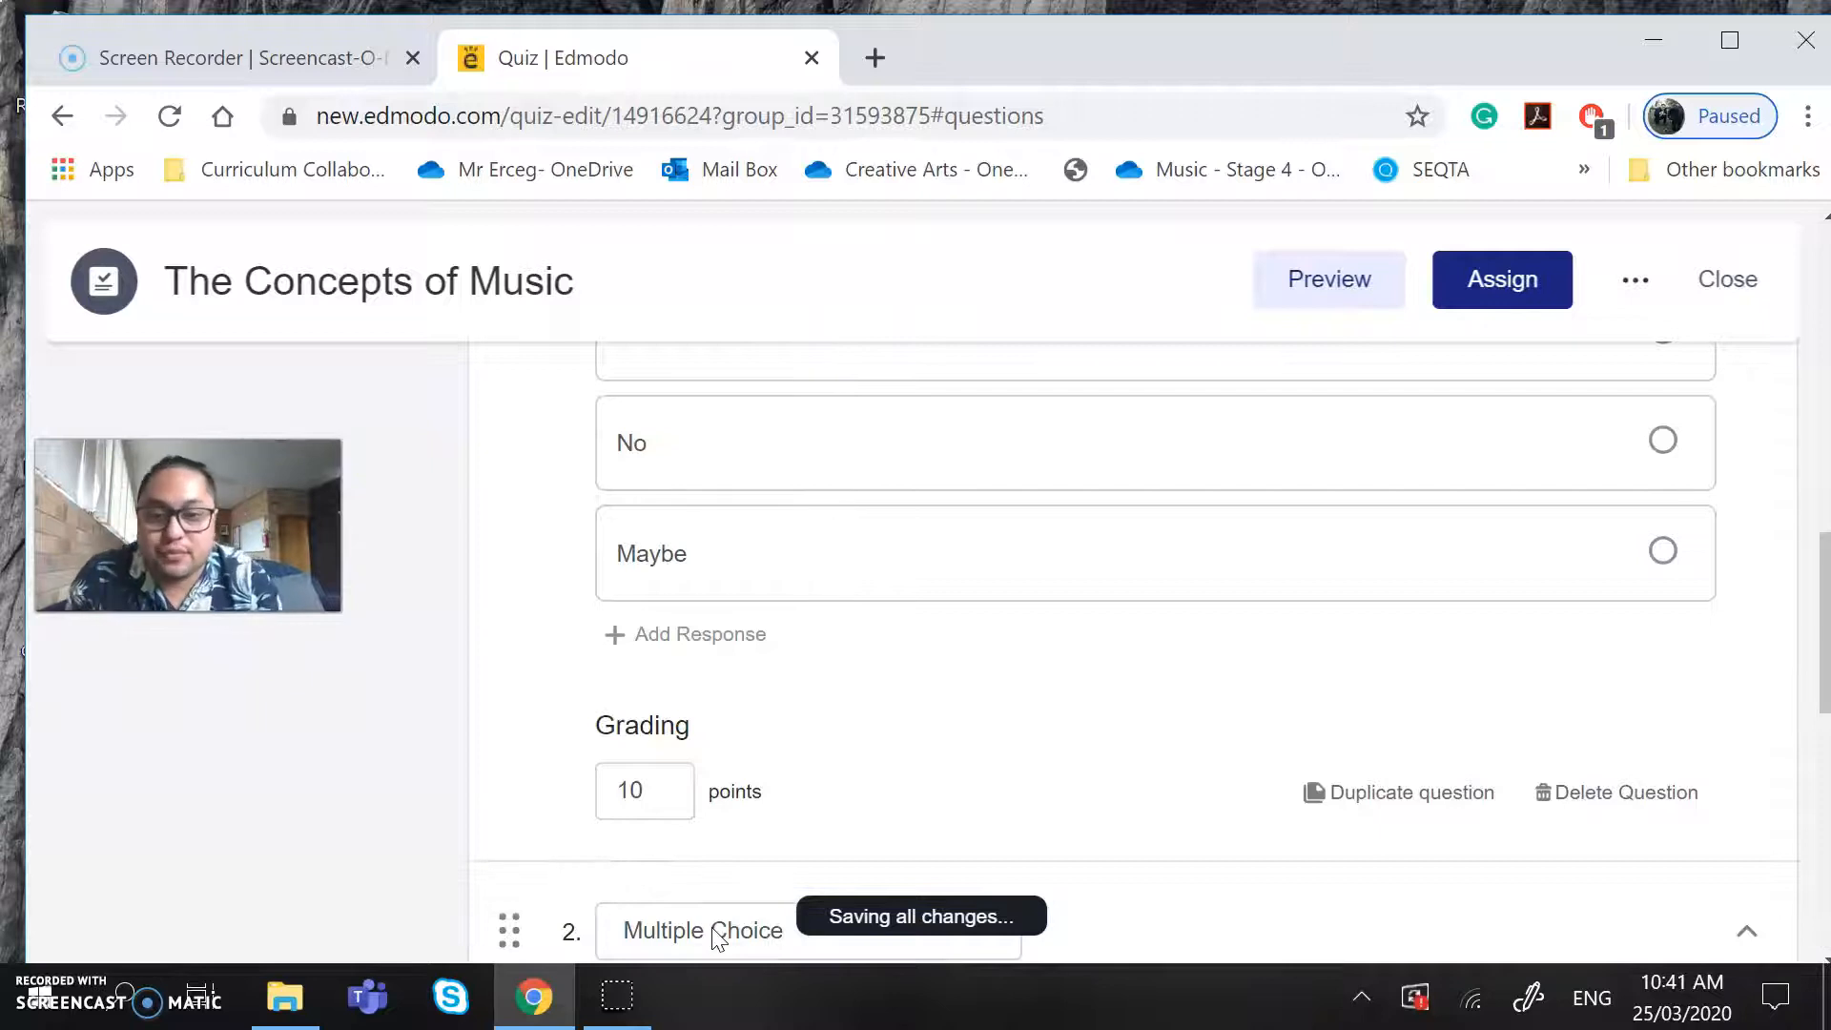
scroll(717, 939, "down", 6)
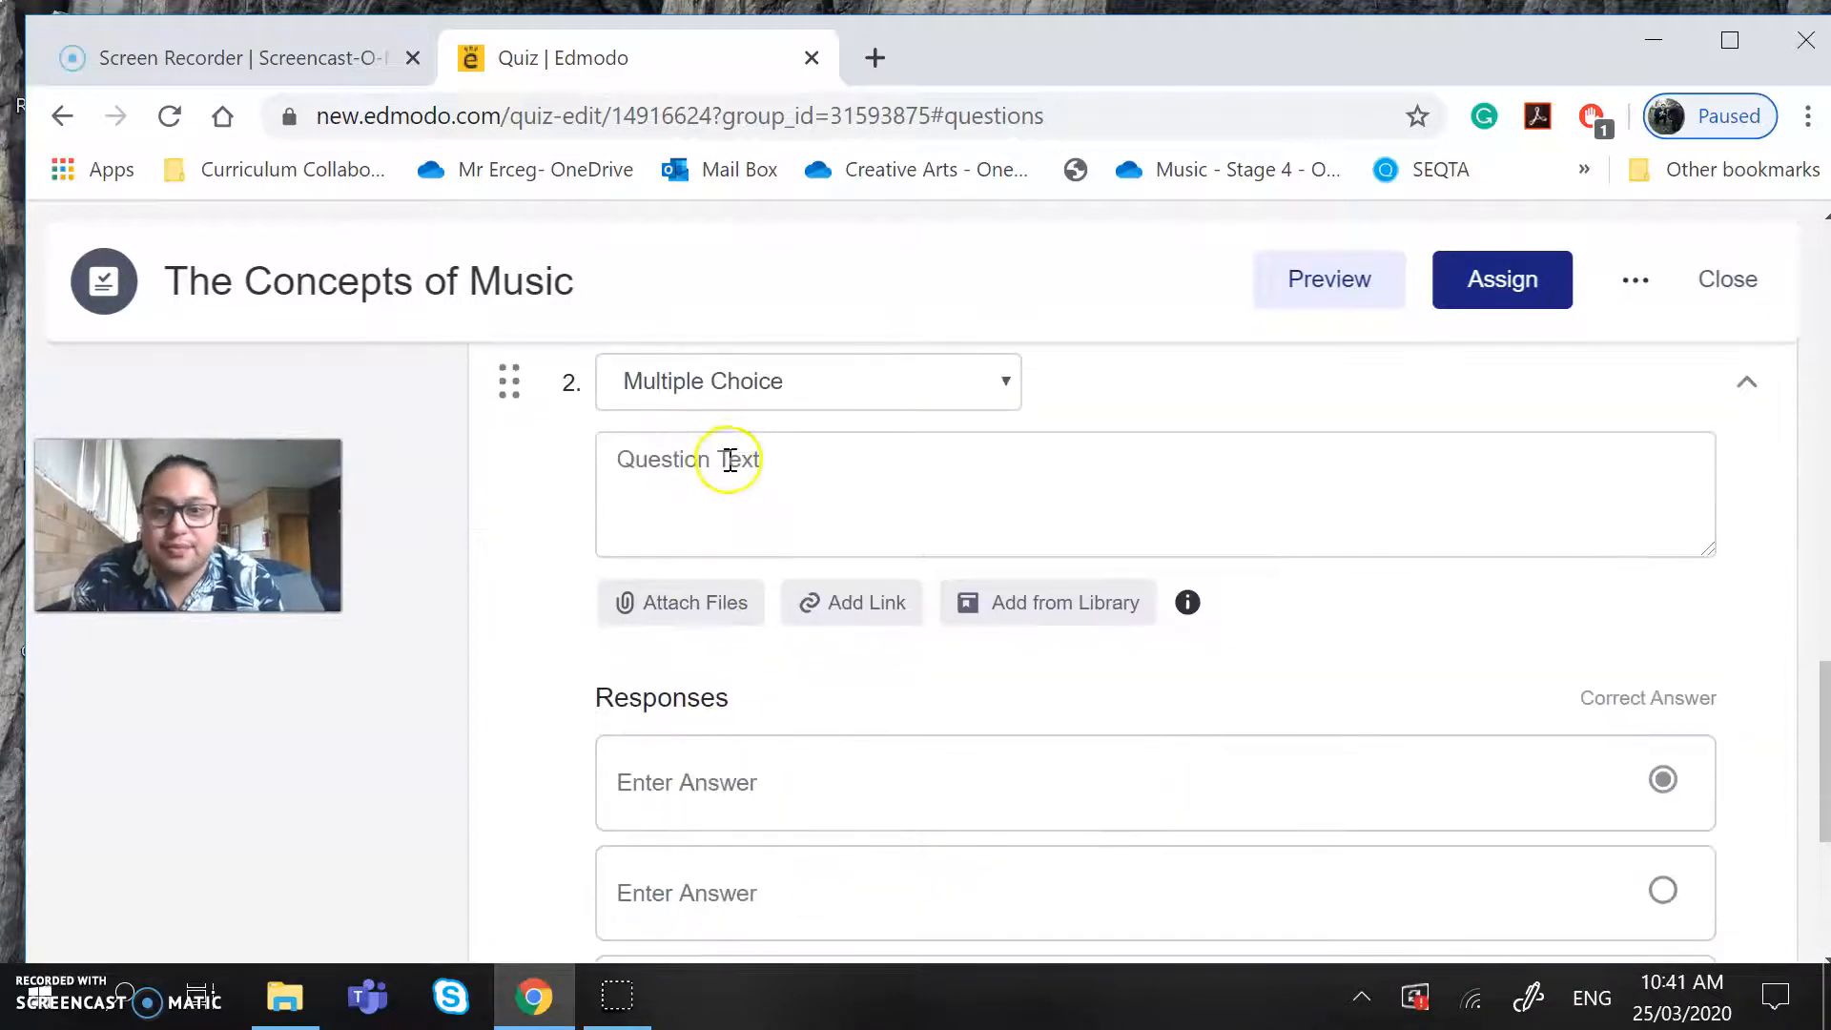
left_click(729, 455)
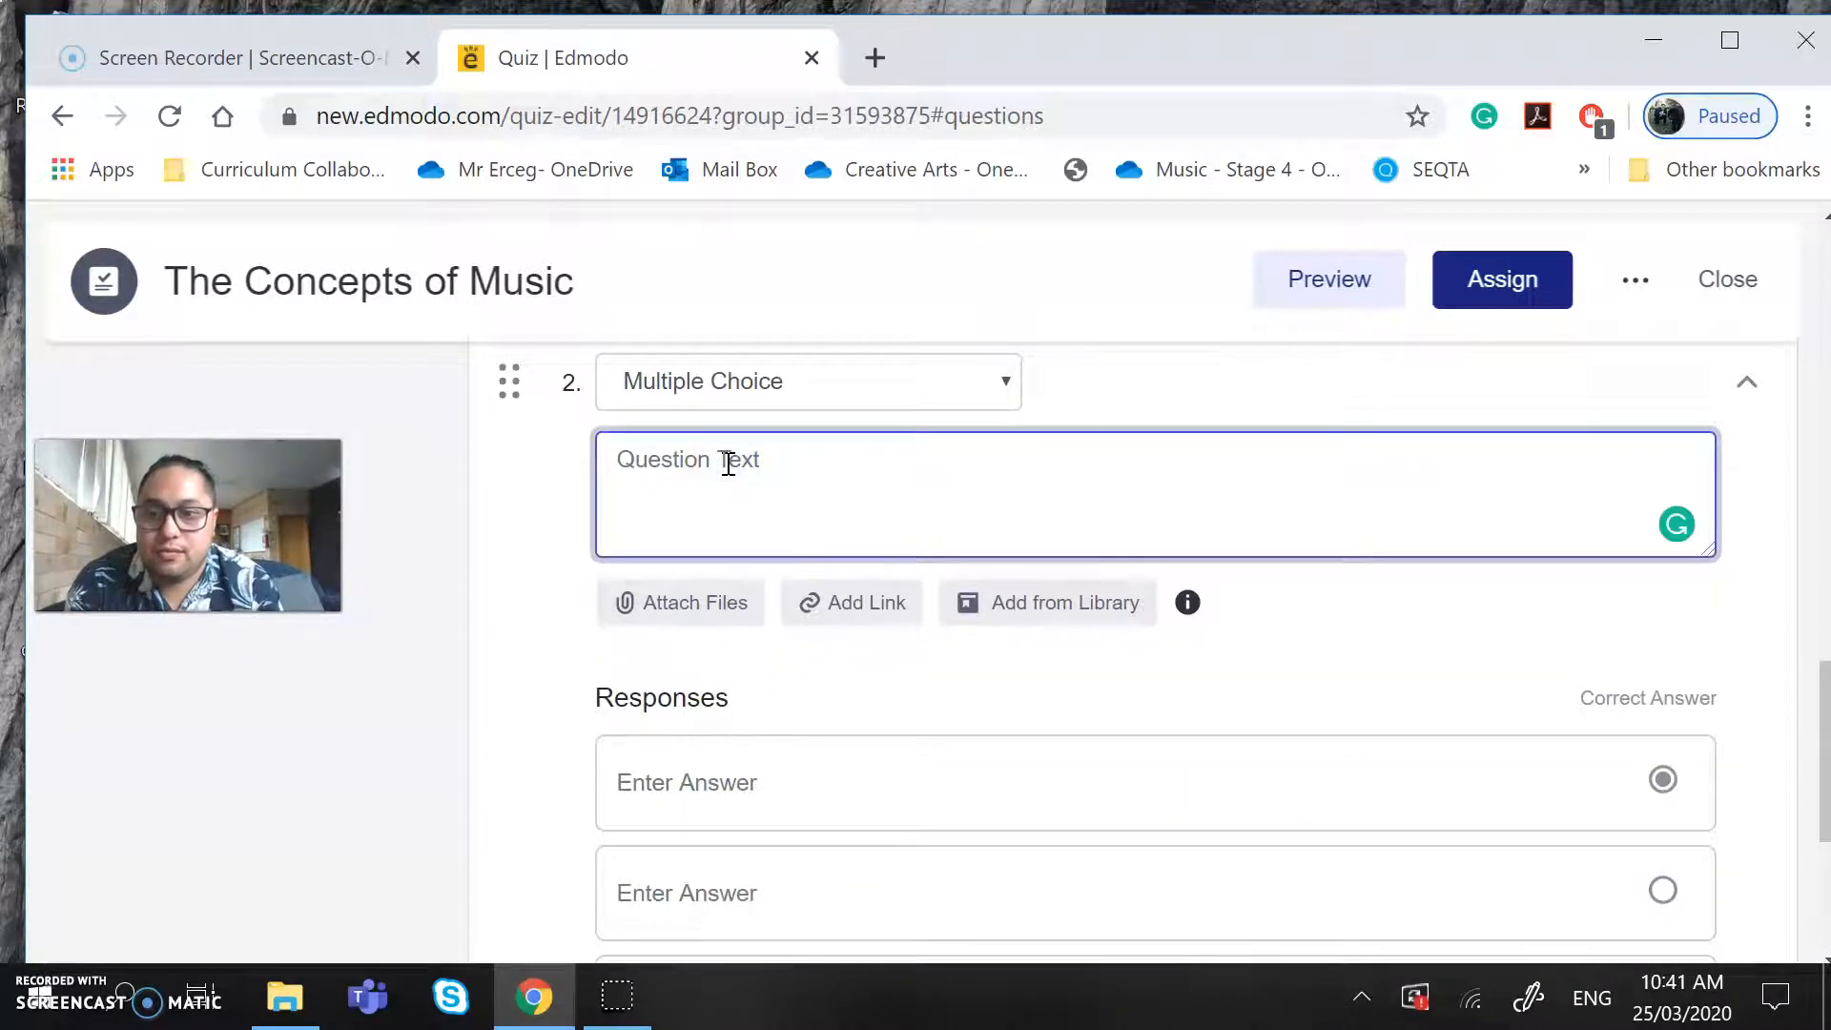
type("Wh")
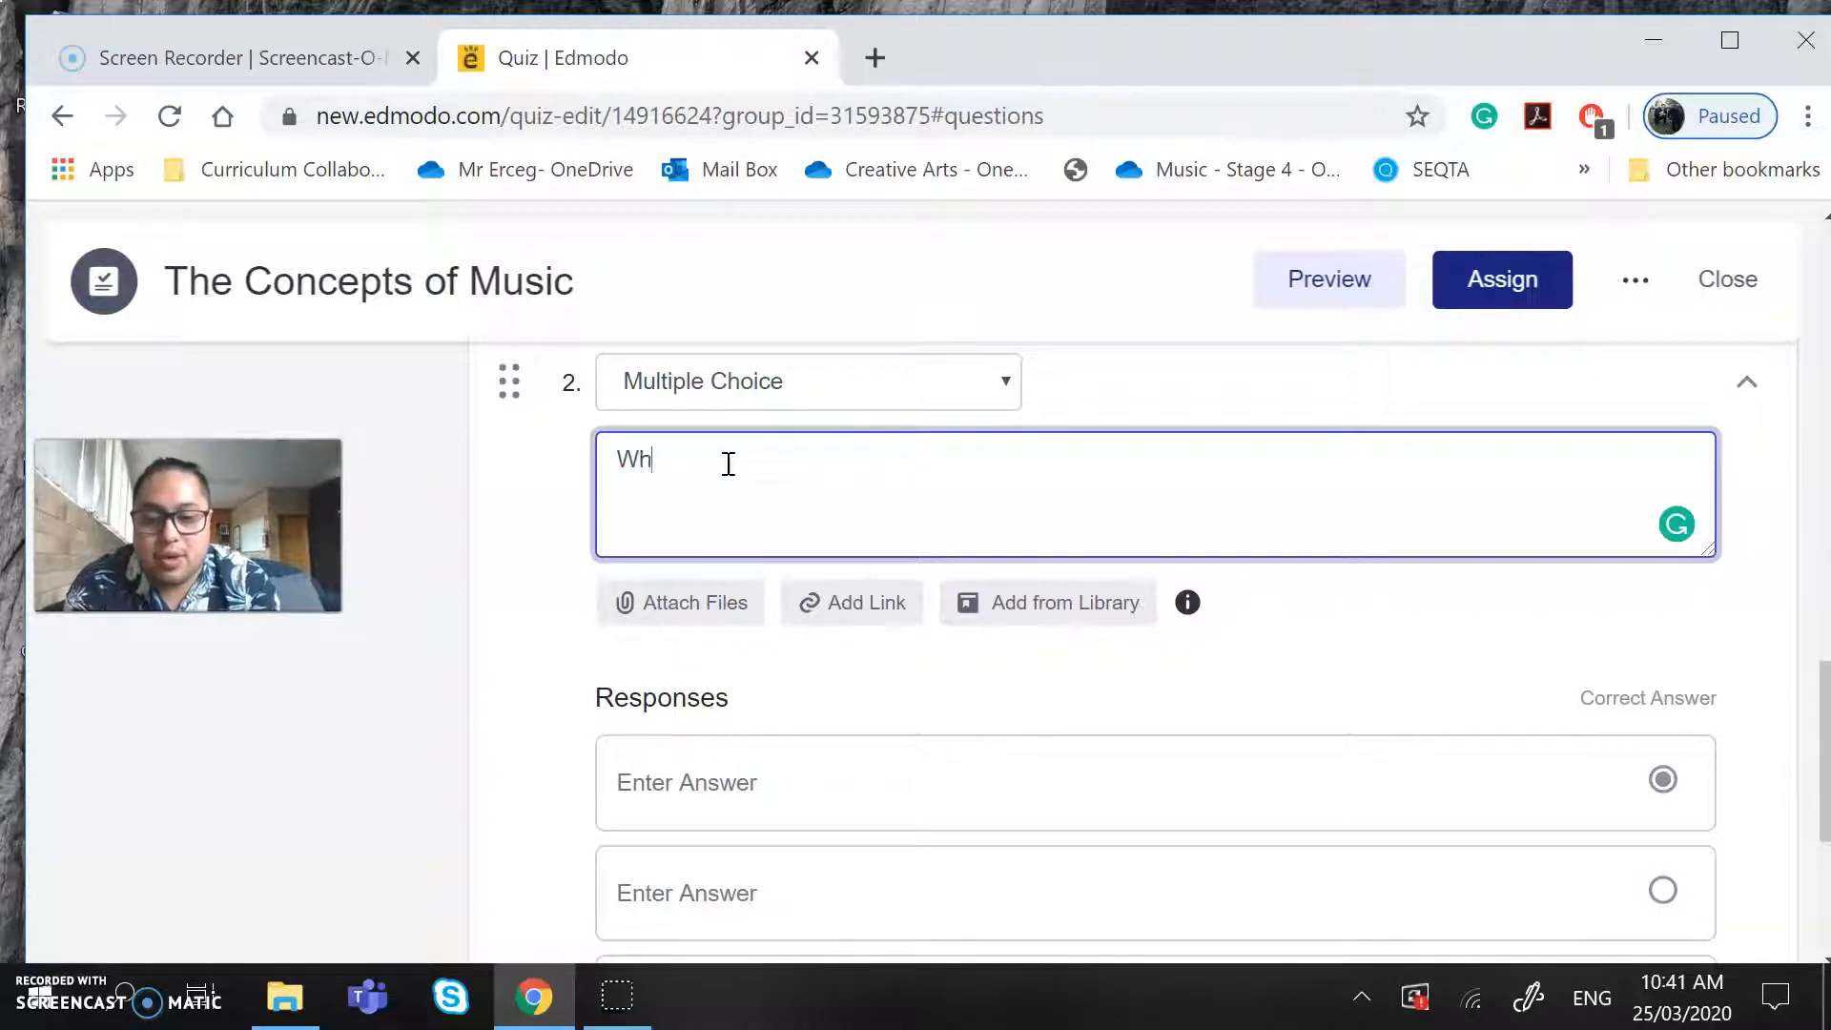
type("at is texture?")
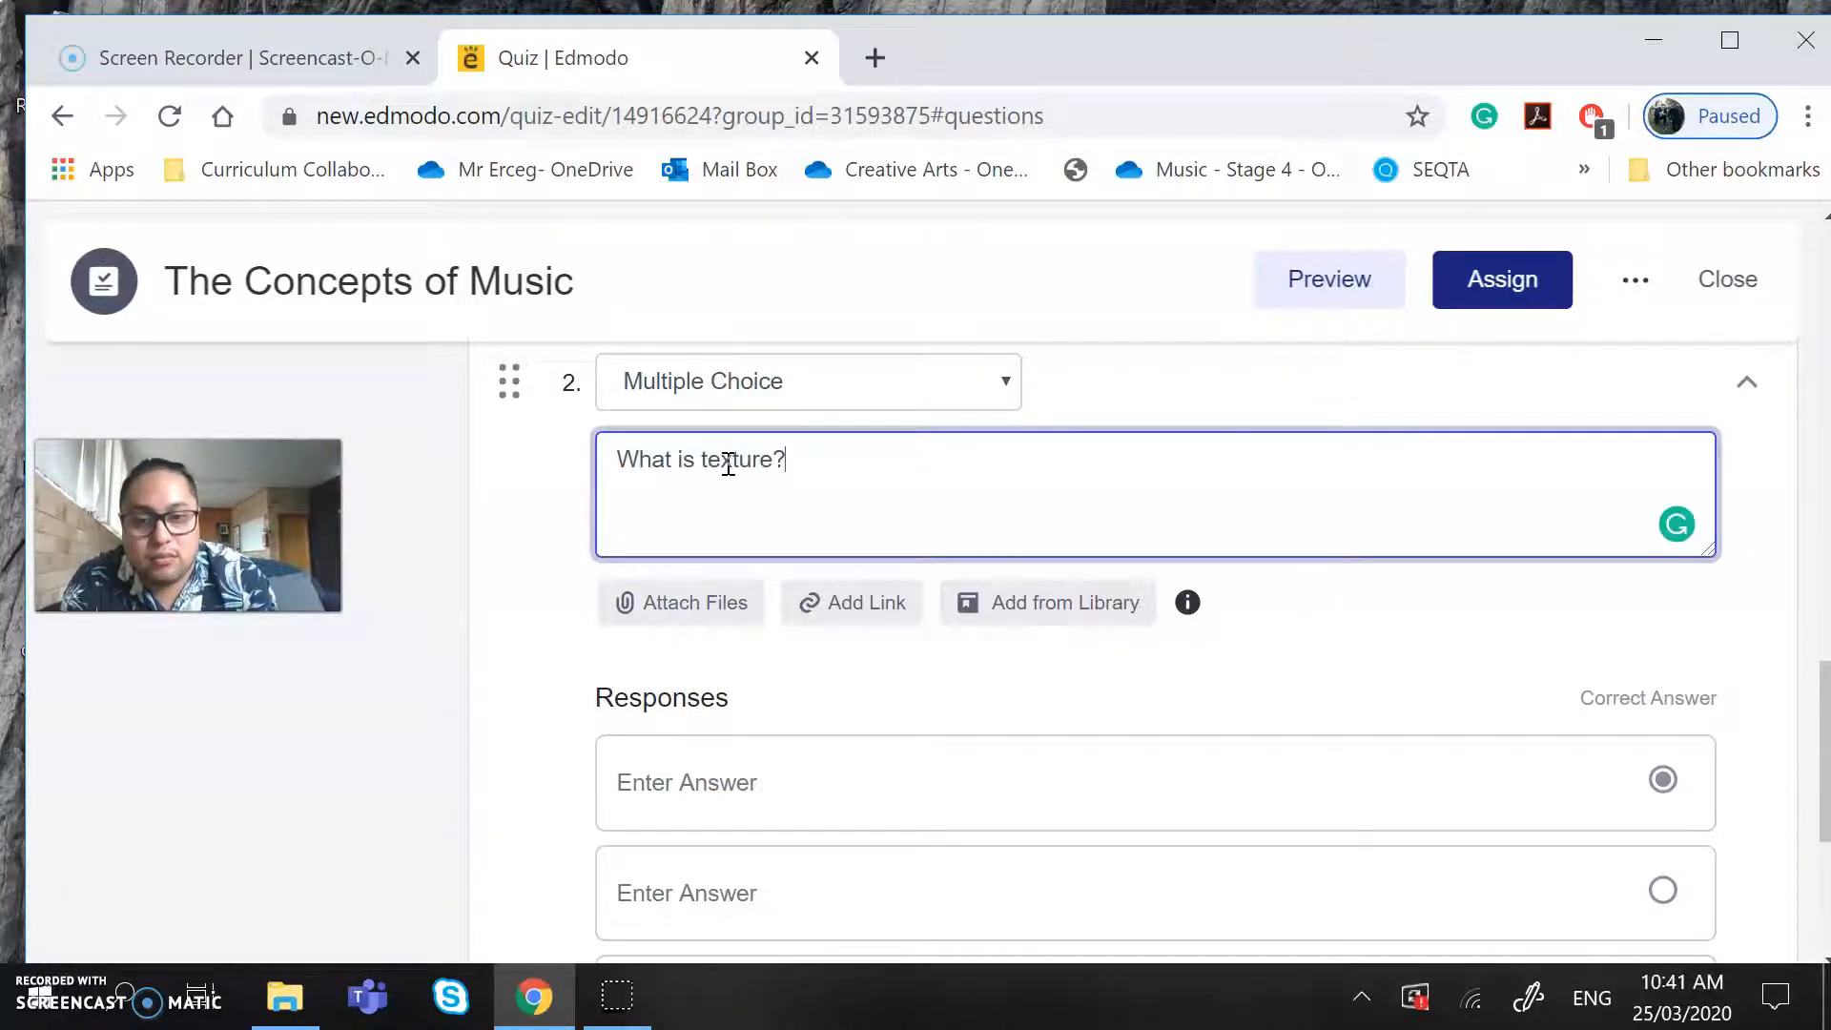
- Enter "Quality of sound" as the first response and "Layers of sound" as the second response of question 2
left_click(735, 801)
left_click(737, 889)
type("Layers of sound")
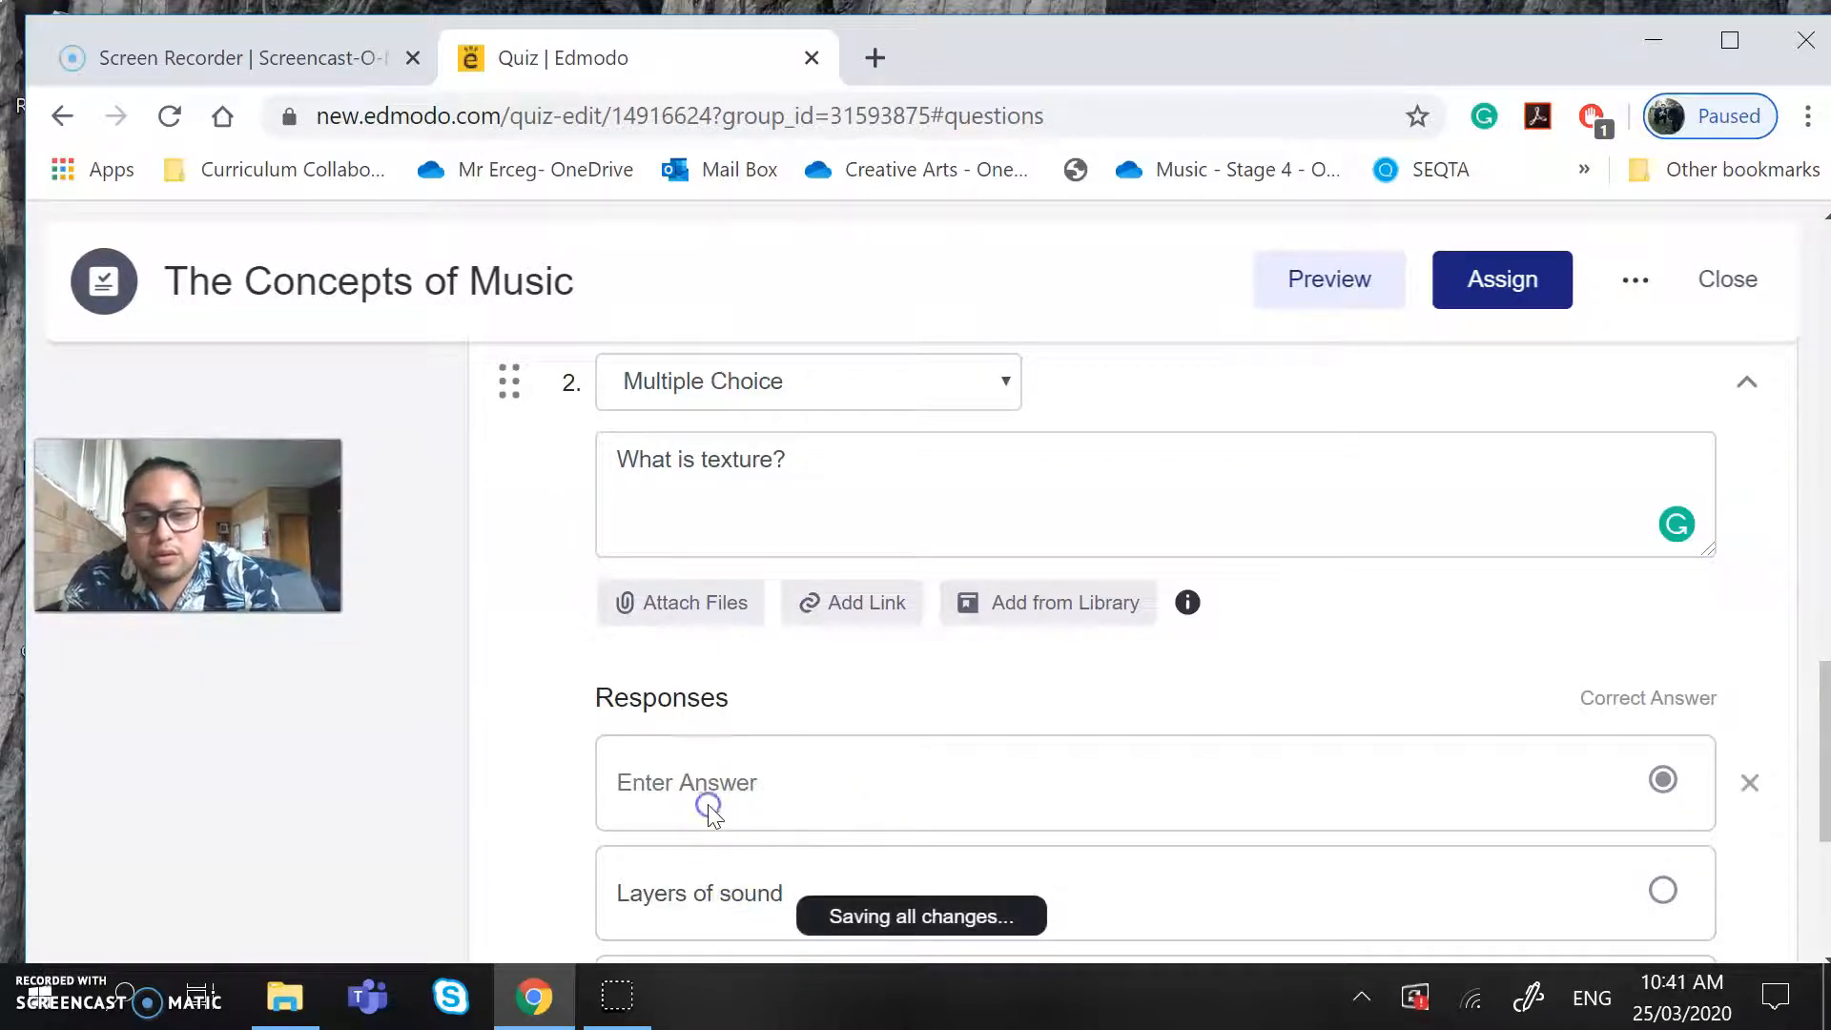
left_click(691, 780)
type("wq")
key("BackSpace")
key("BackSpace")
type("Qauli")
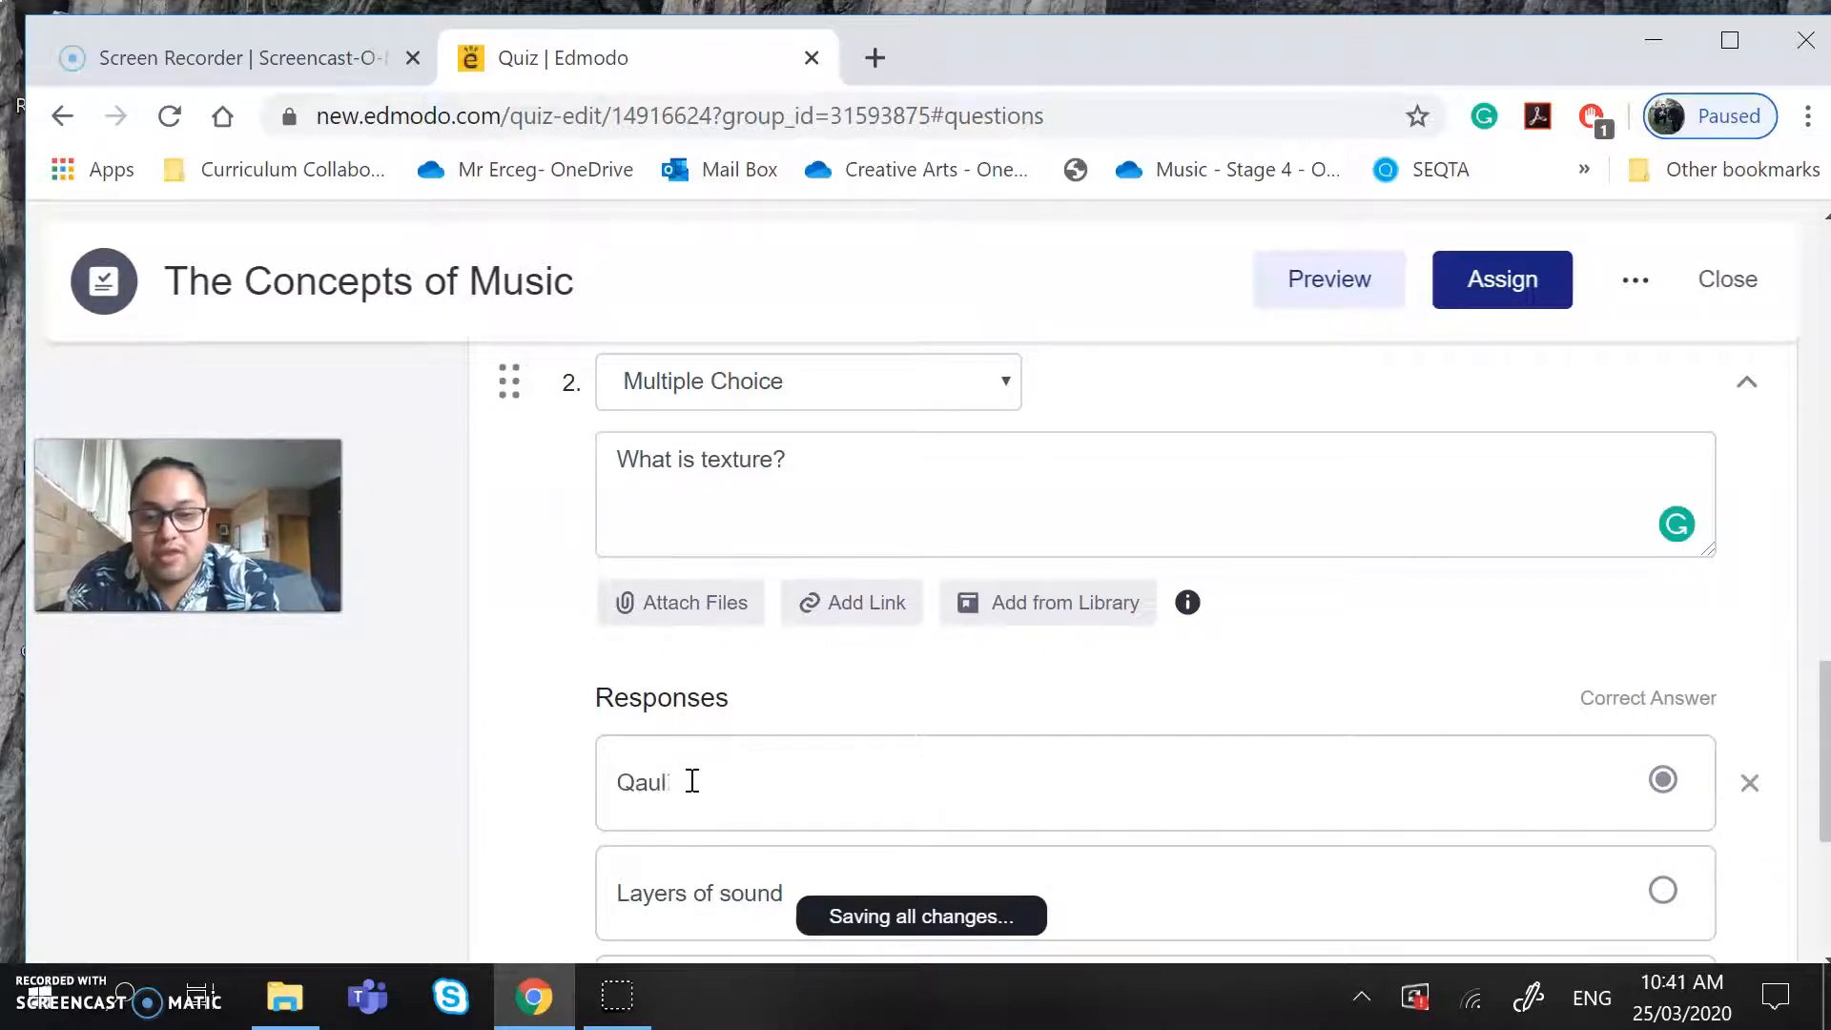
type("tyuality of")
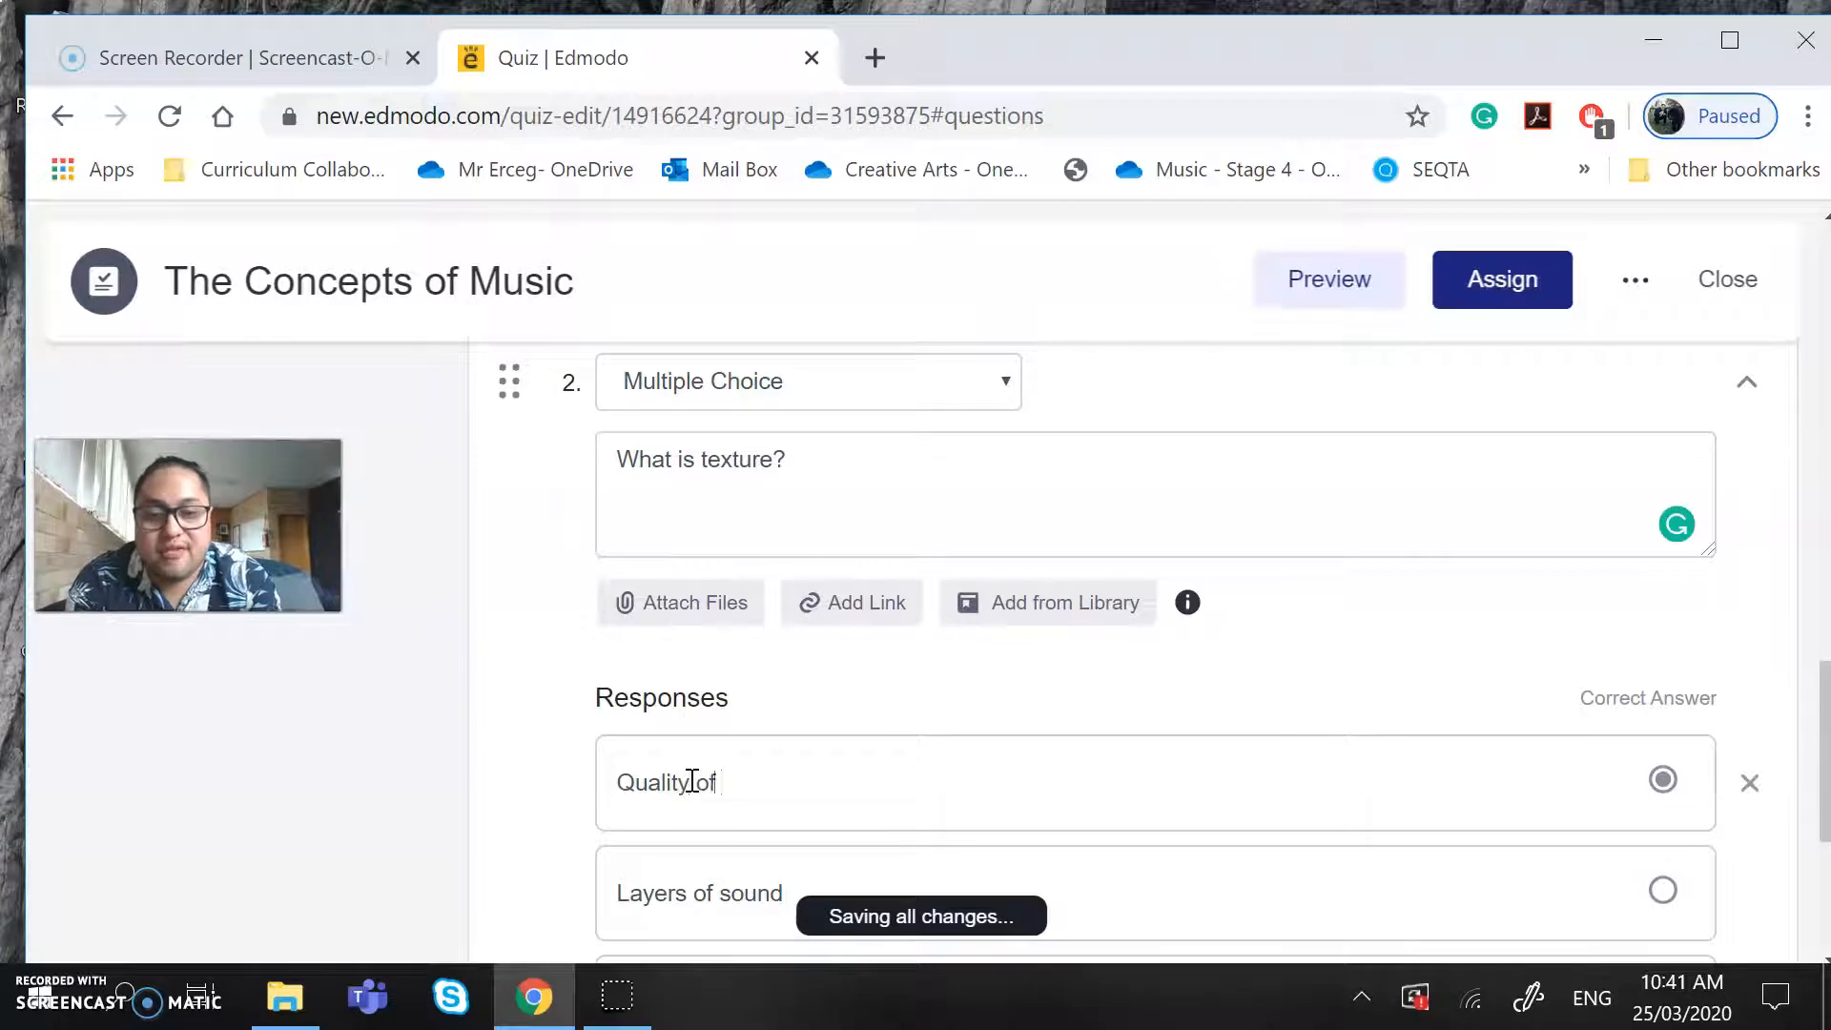
type(" sound")
- Enter "Melody" as the third response of question 2 and add a fourth response, "A rhythm"
scroll(690, 779, "down", 5)
left_click(696, 553)
type("Melody")
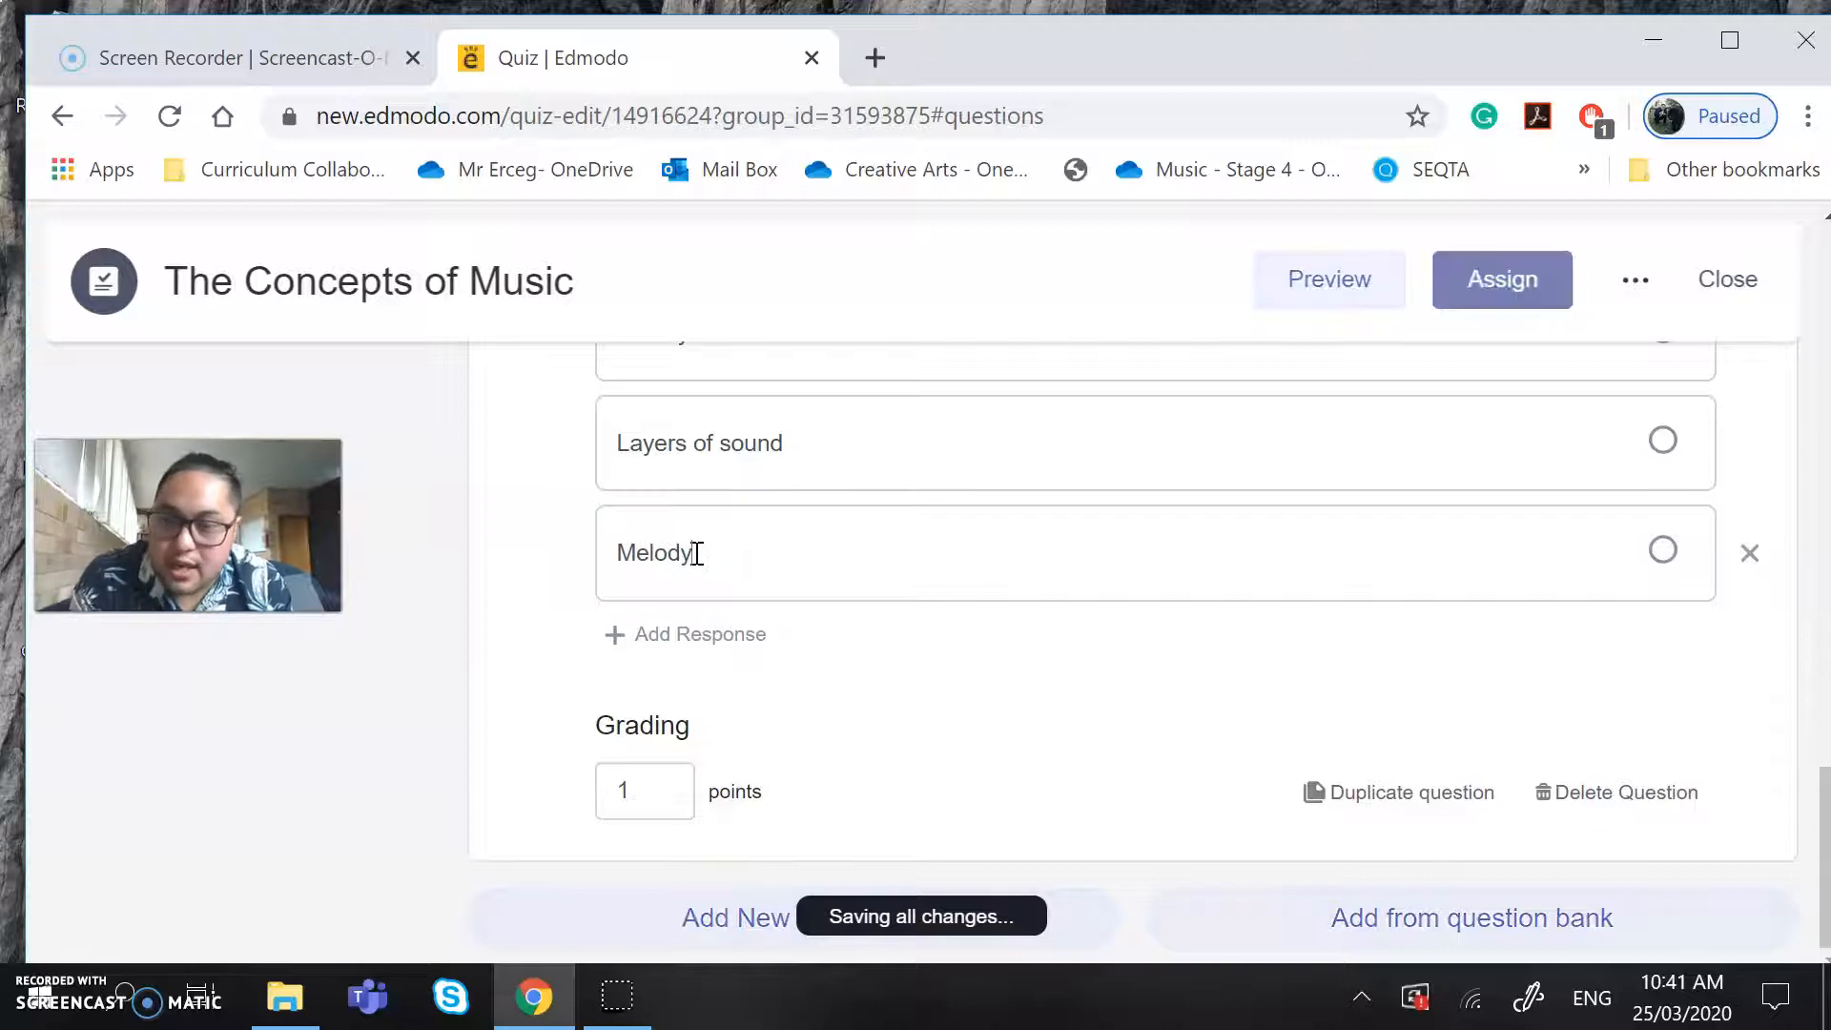
left_click(713, 634)
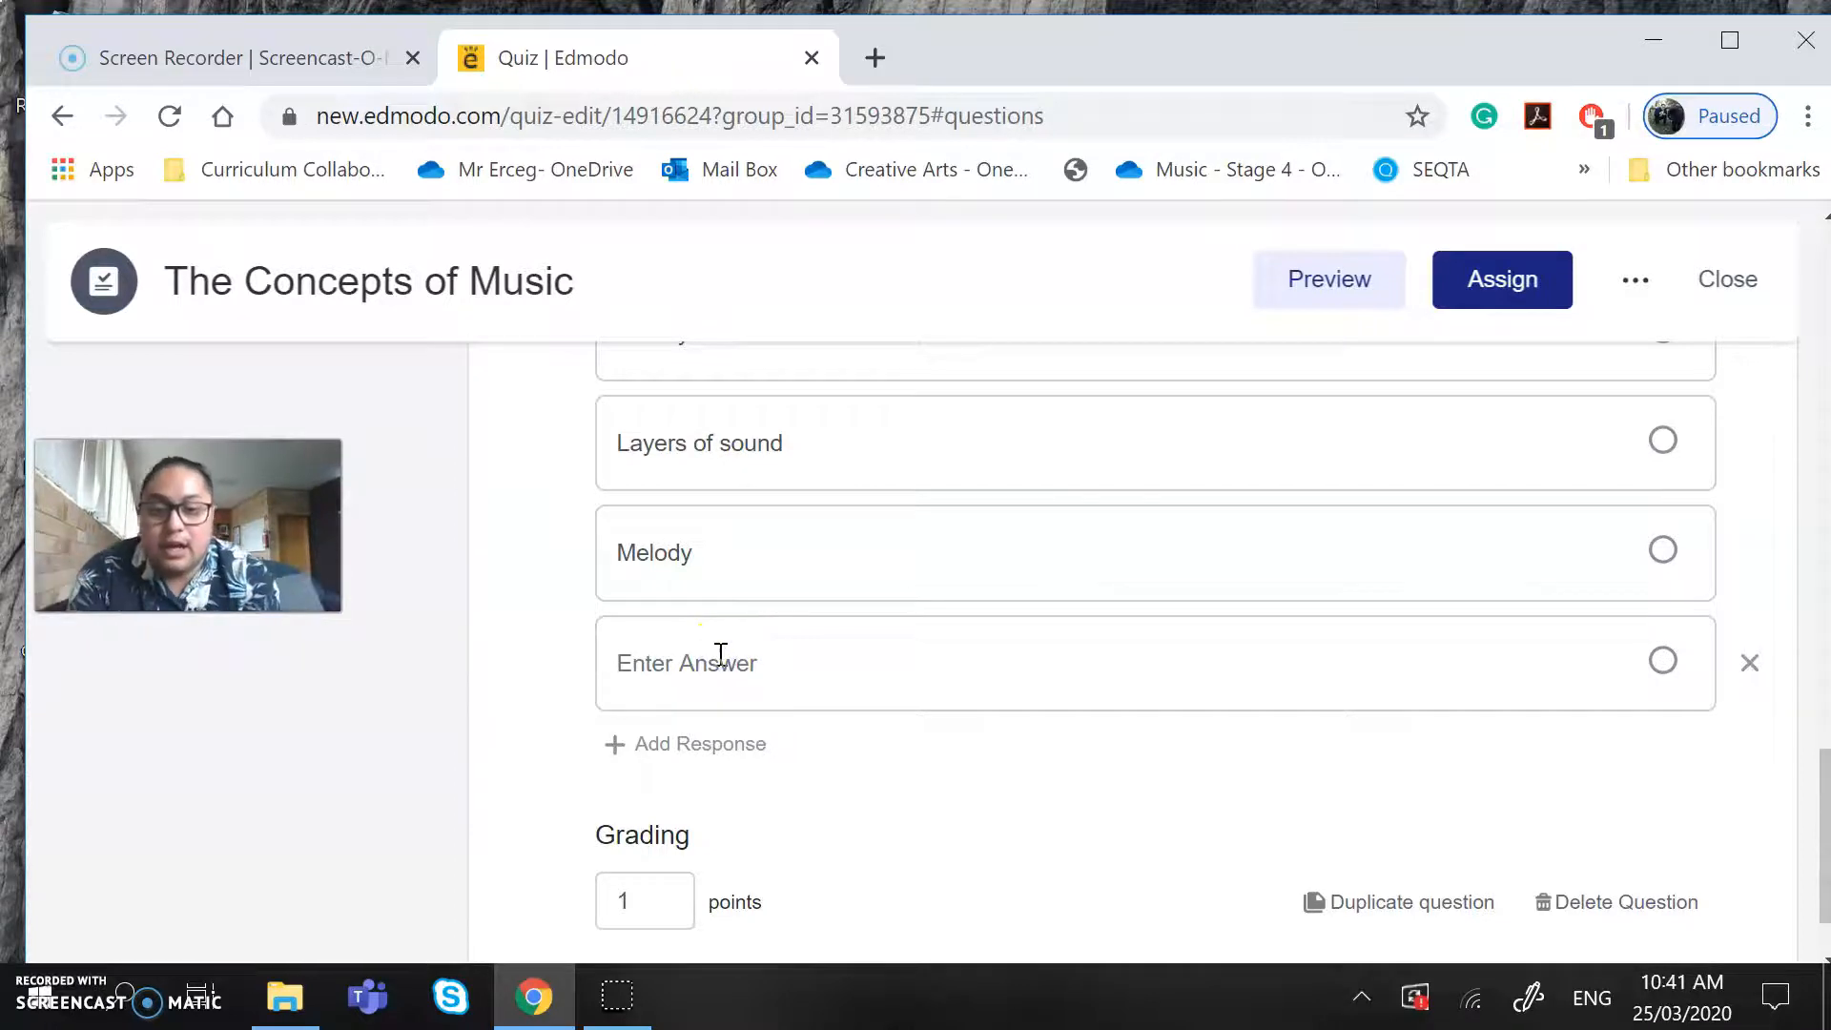
type("A ")
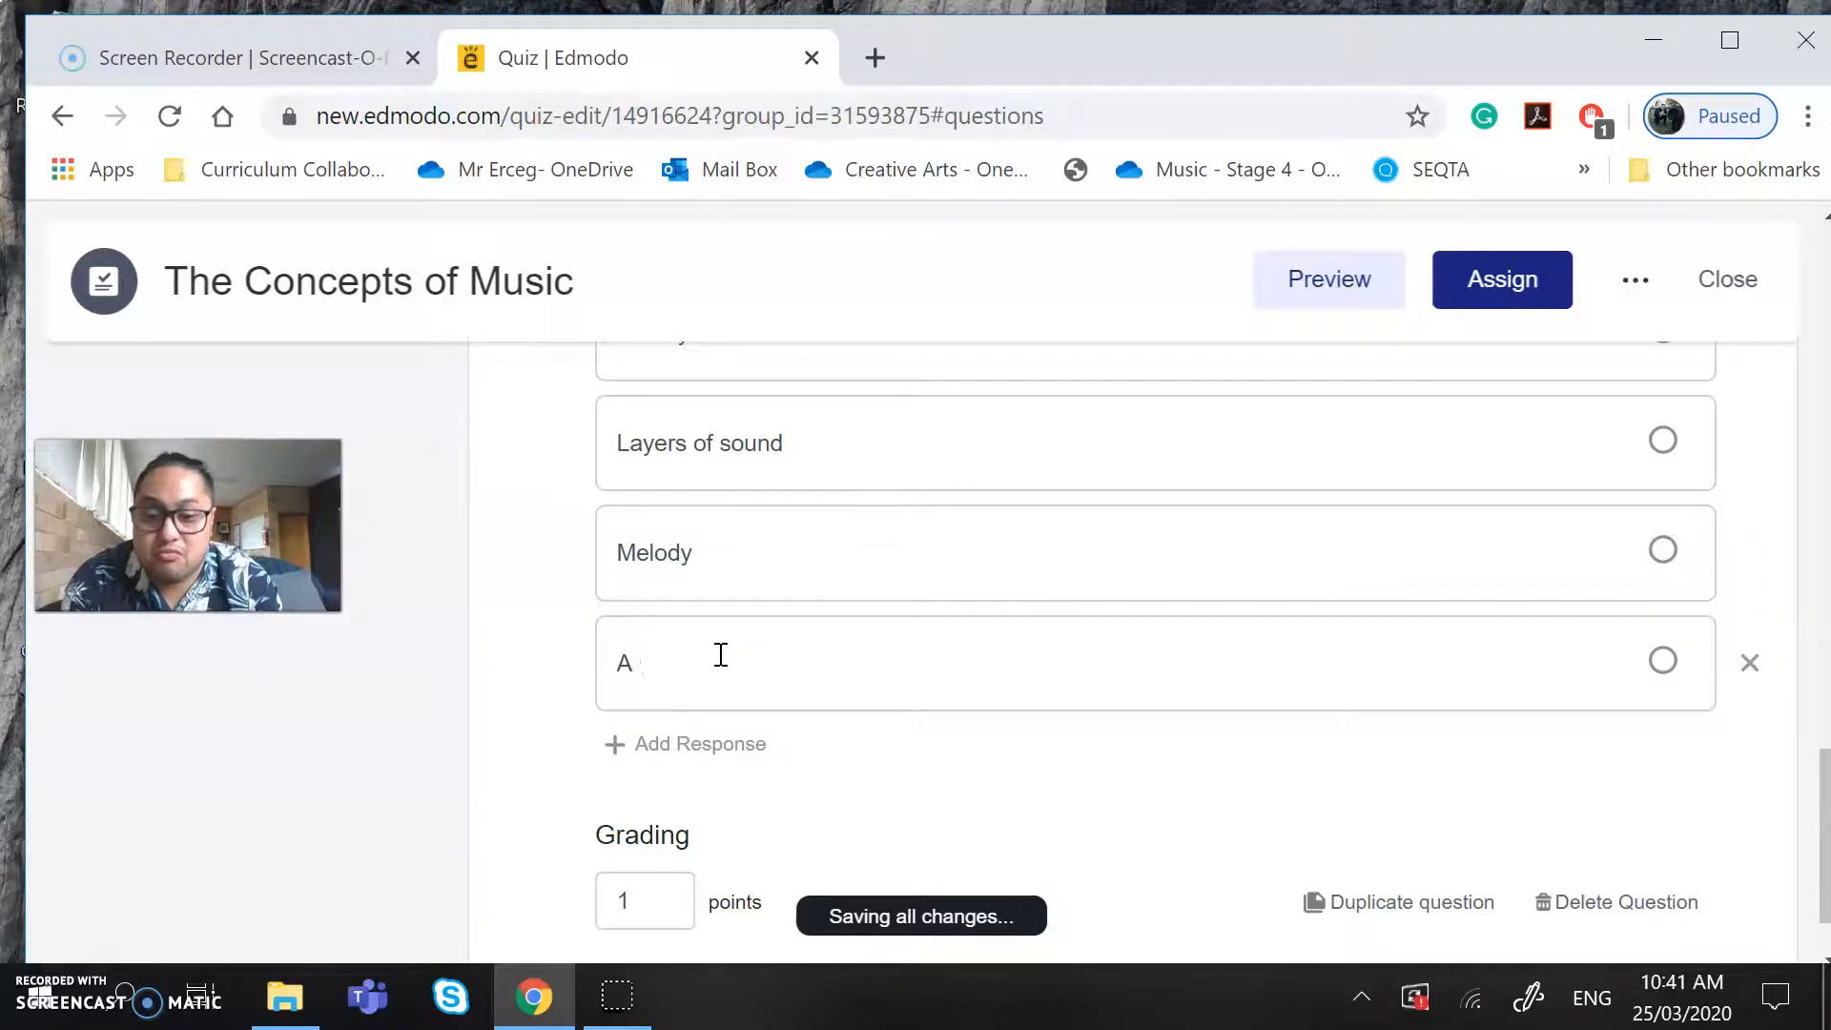
type("rhythm")
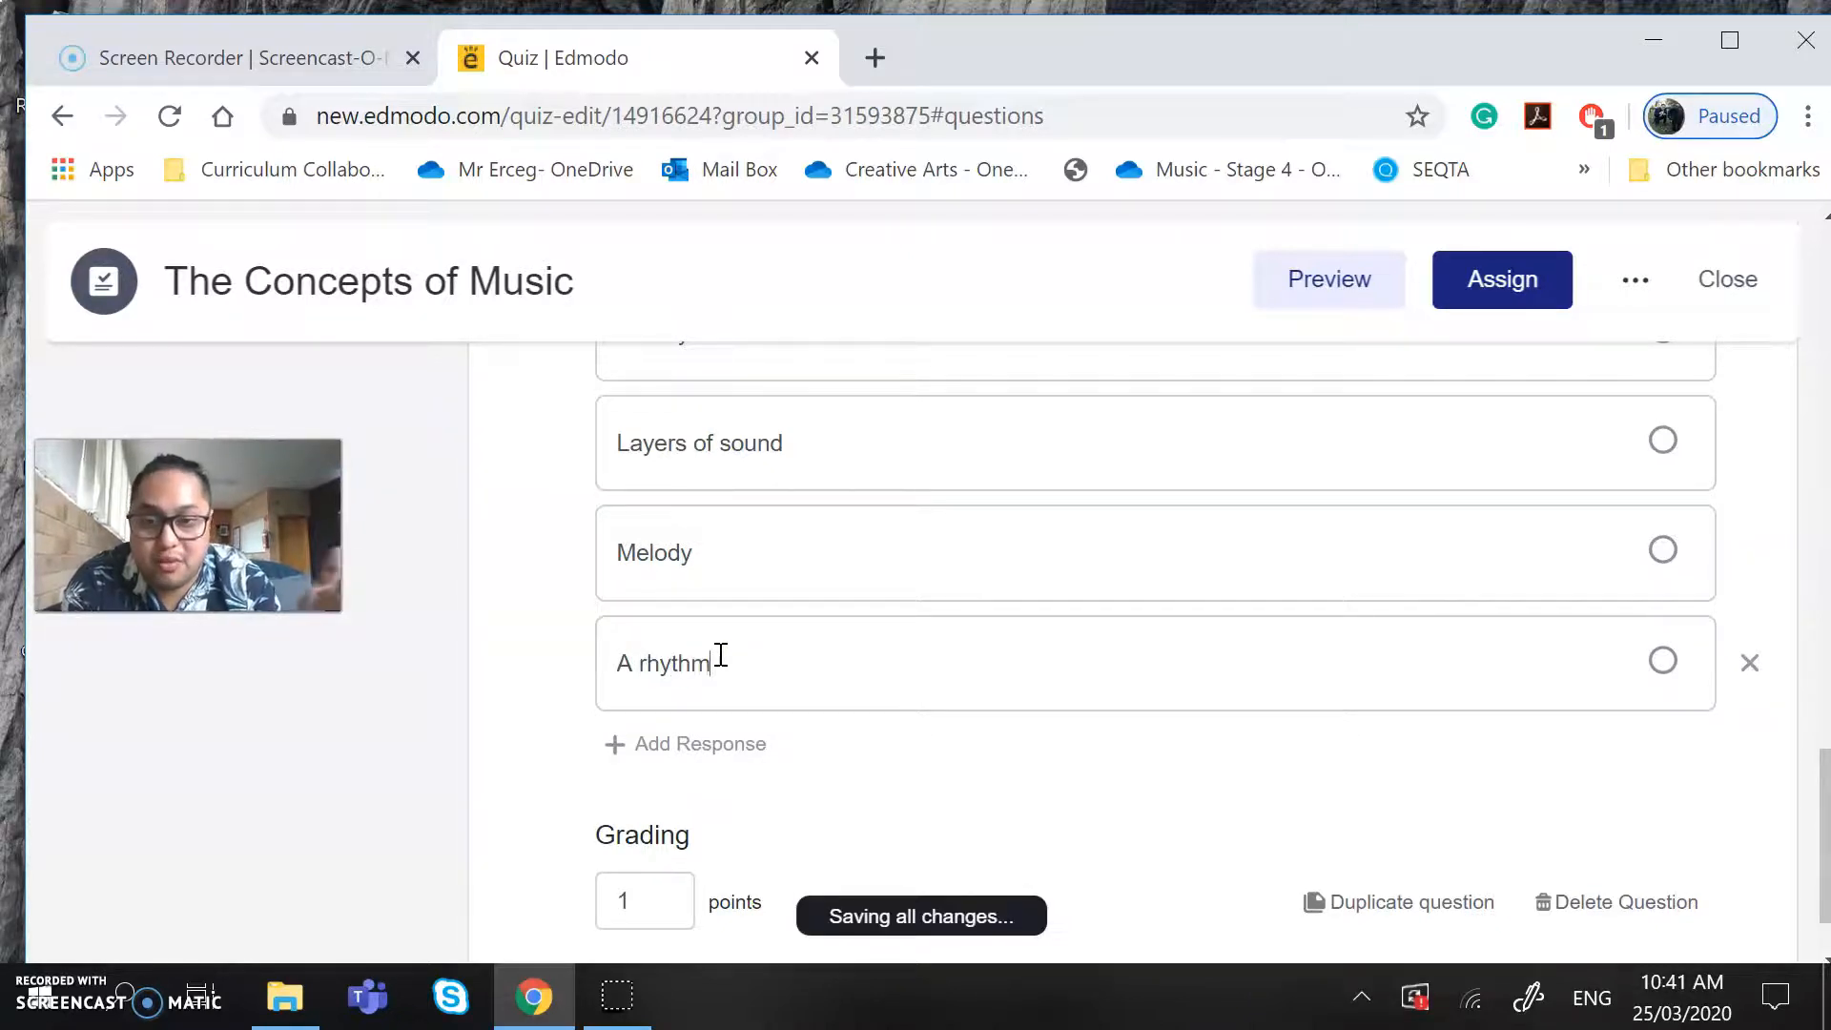
- Try "No" as the correct answer of question 1, set it back to "Yes", and return to question 2's responses
scroll(721, 655, "up", 2)
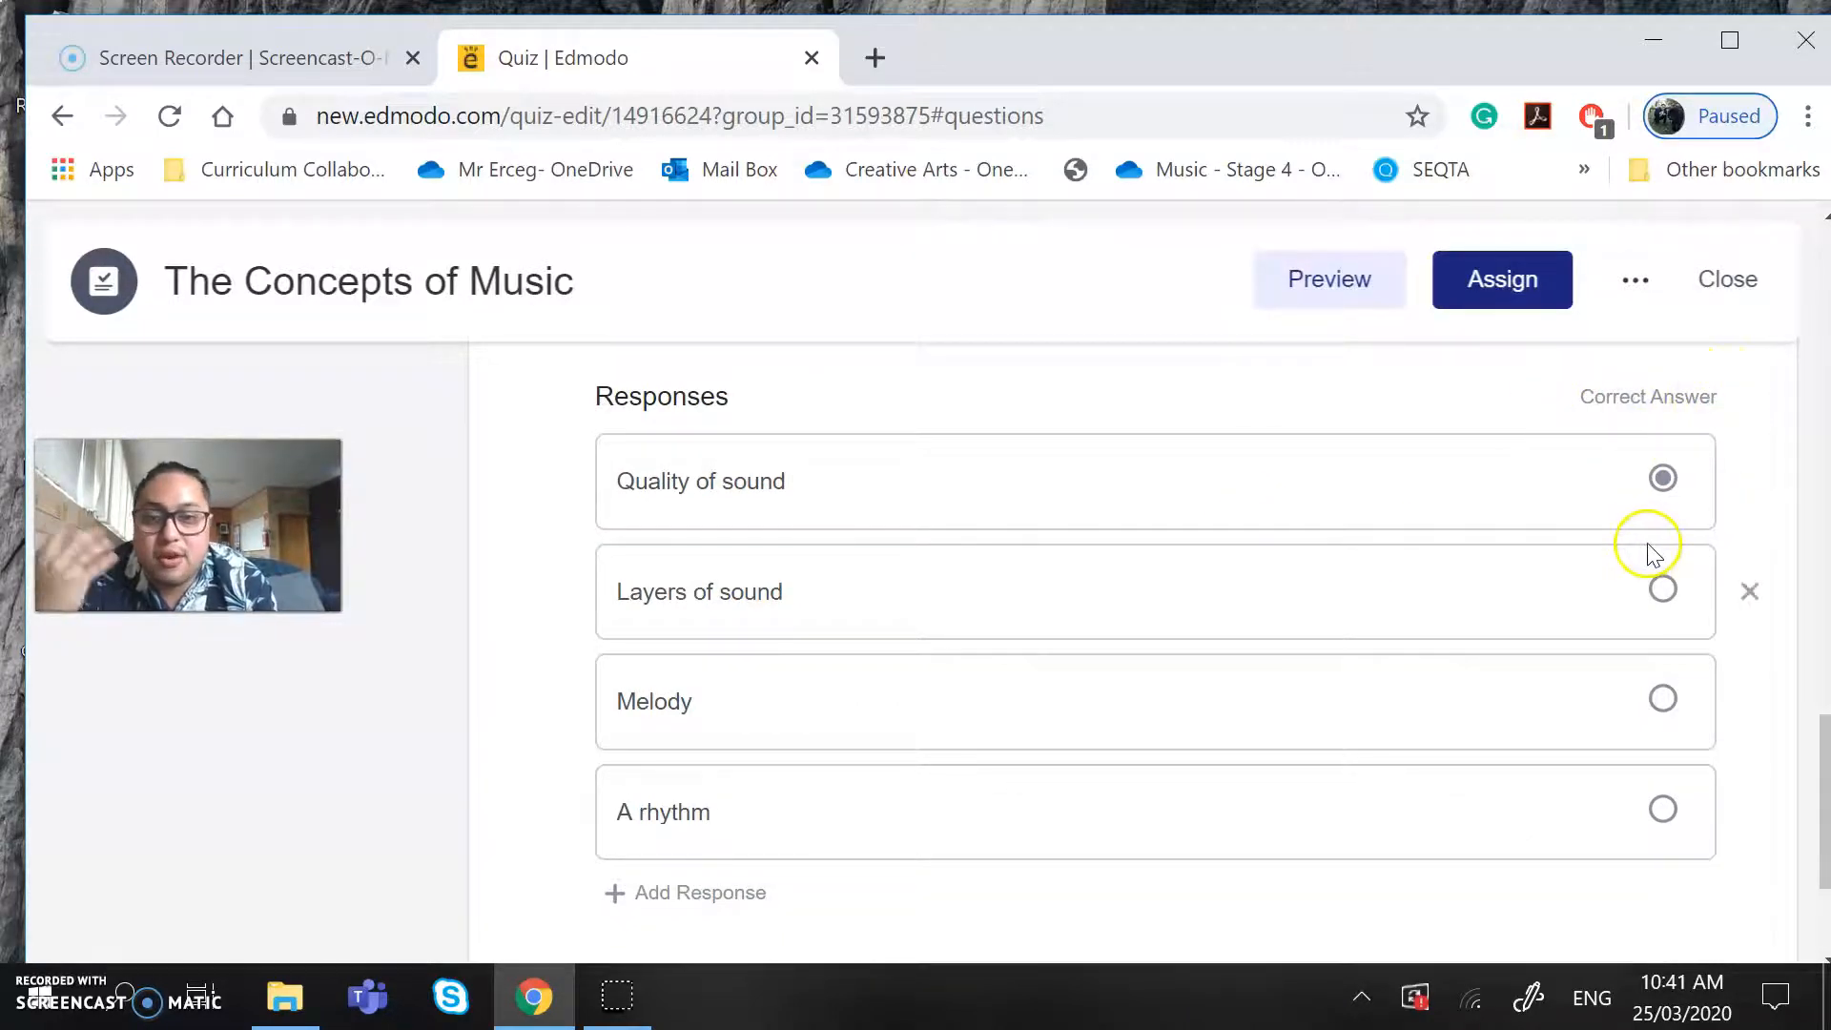
scroll(1412, 529, "up", 3)
scroll(1412, 527, "down", 2)
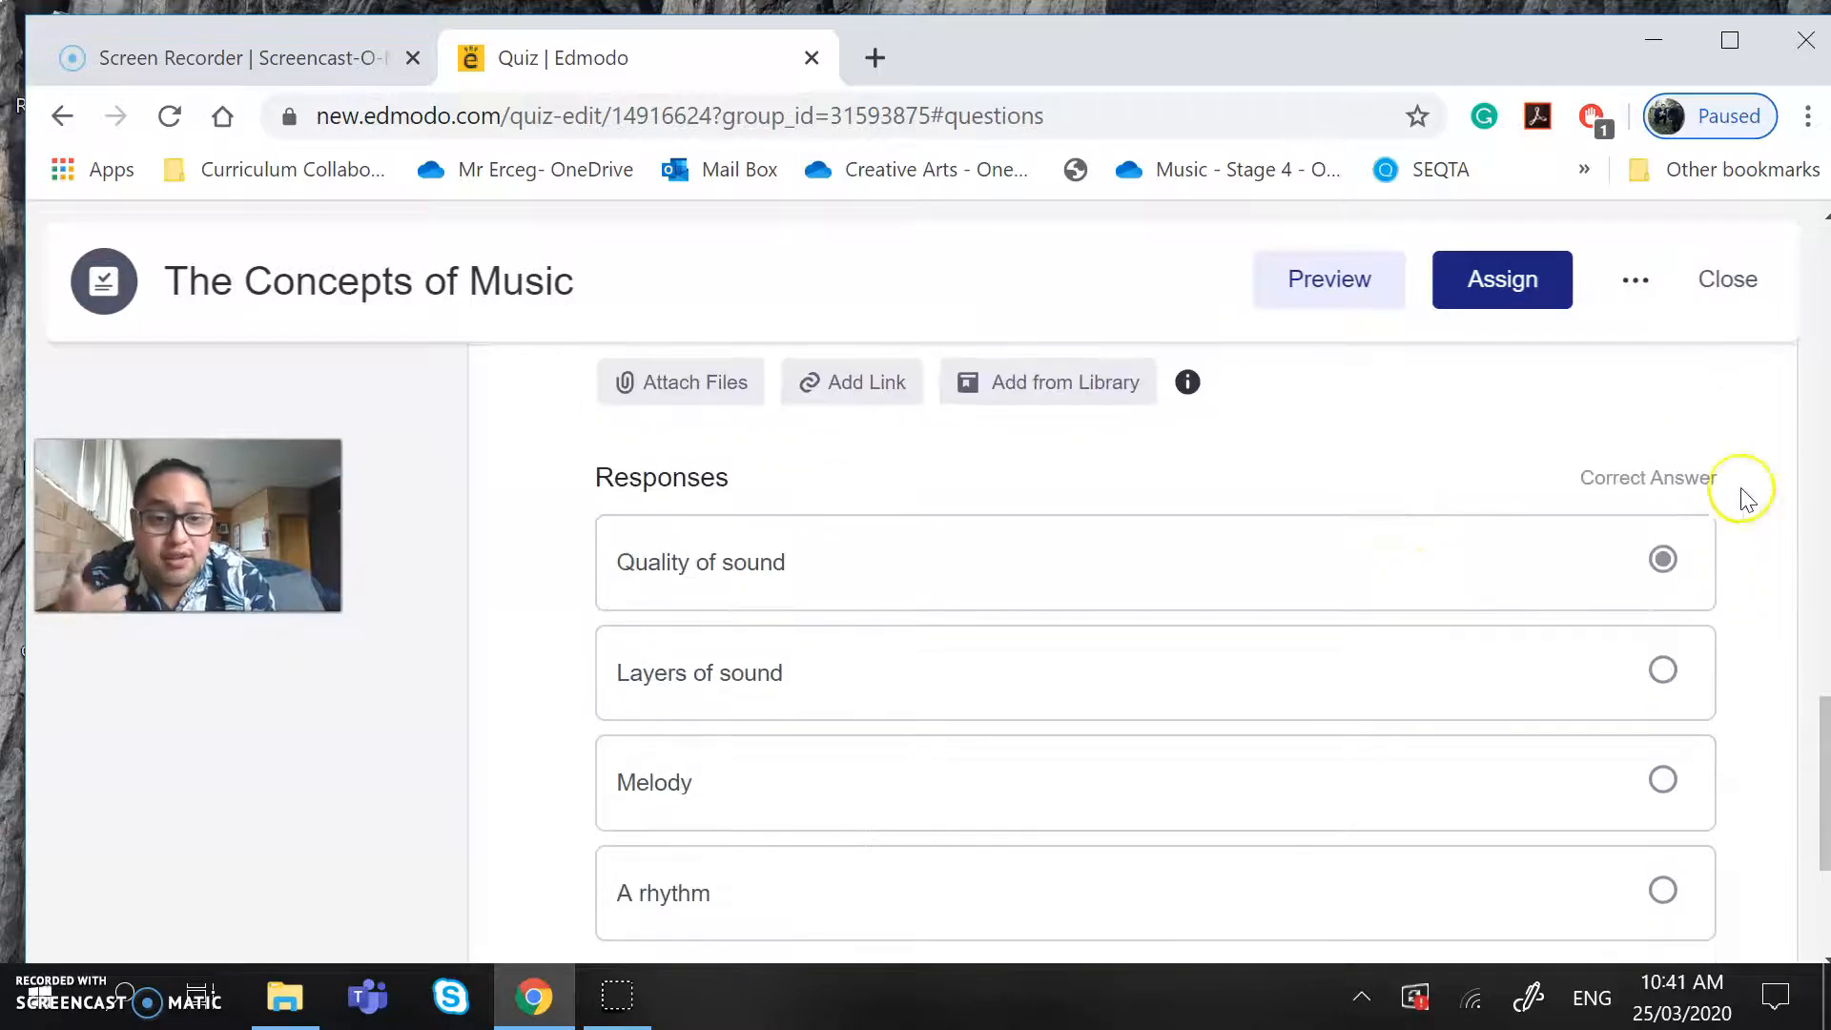
scroll(1690, 544, "up", 6)
scroll(1690, 544, "up", 4)
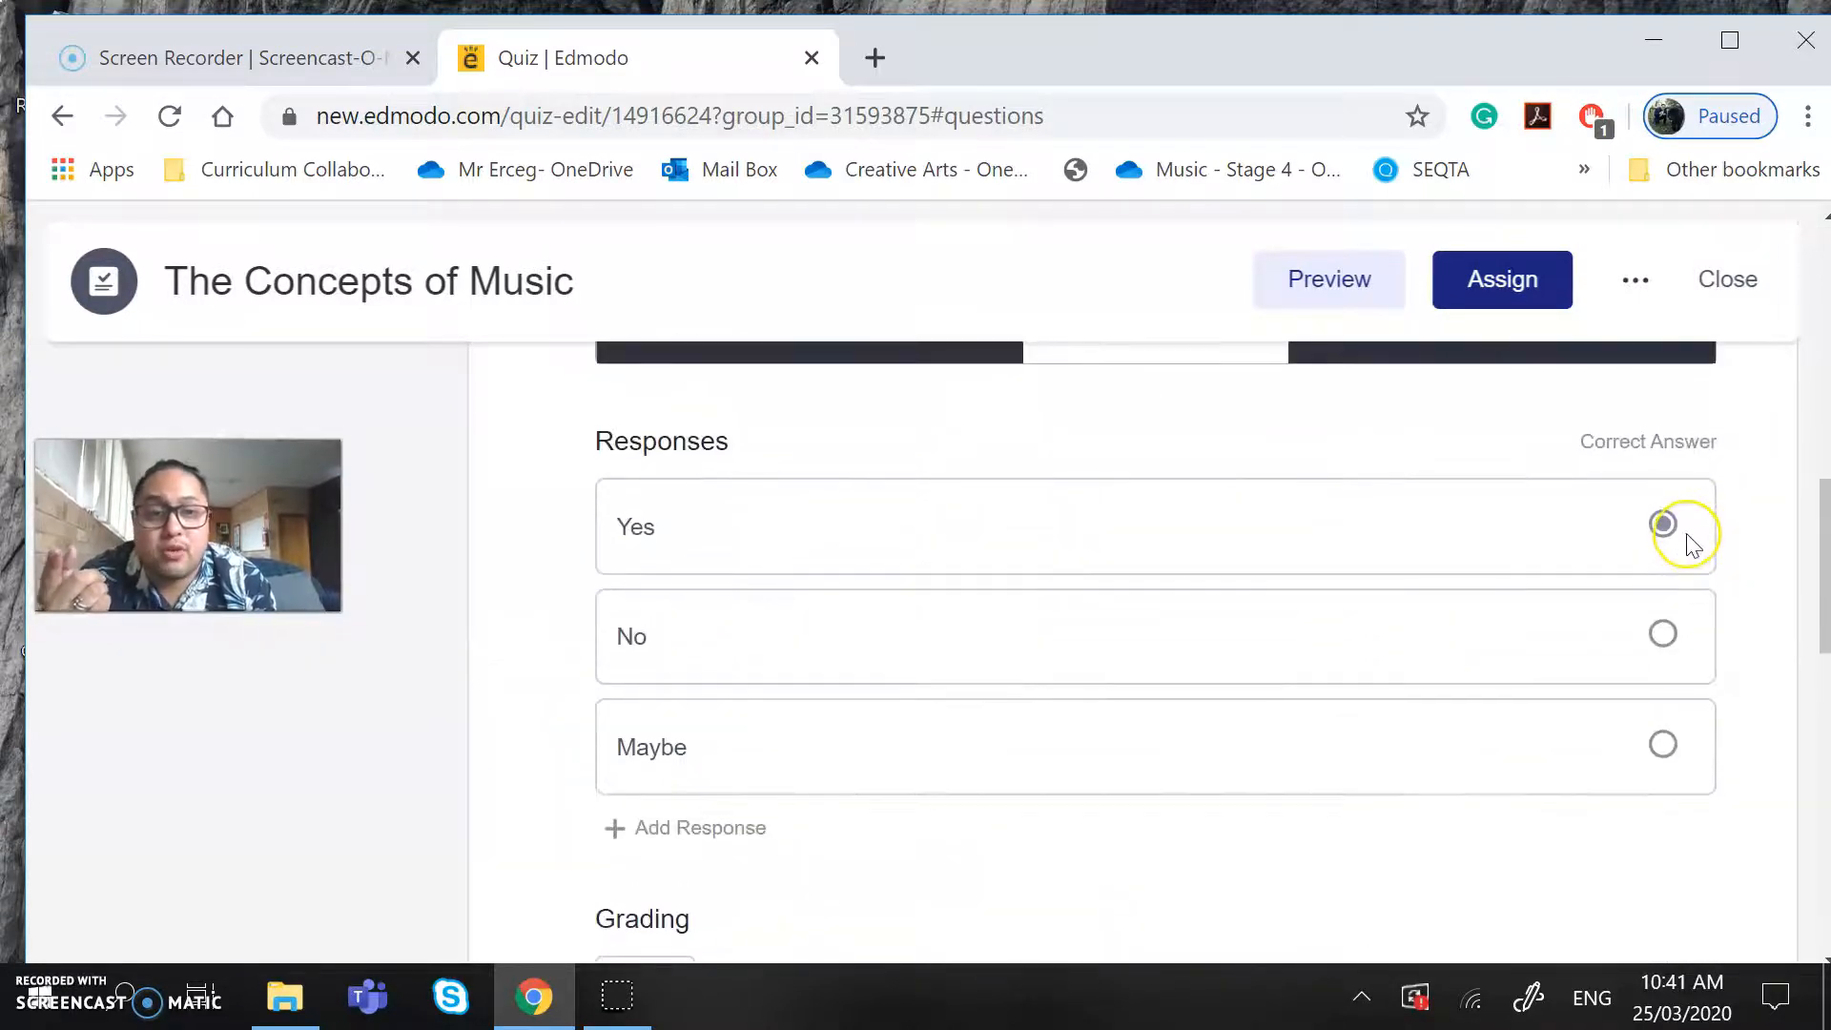
scroll(1693, 546, "up", 4)
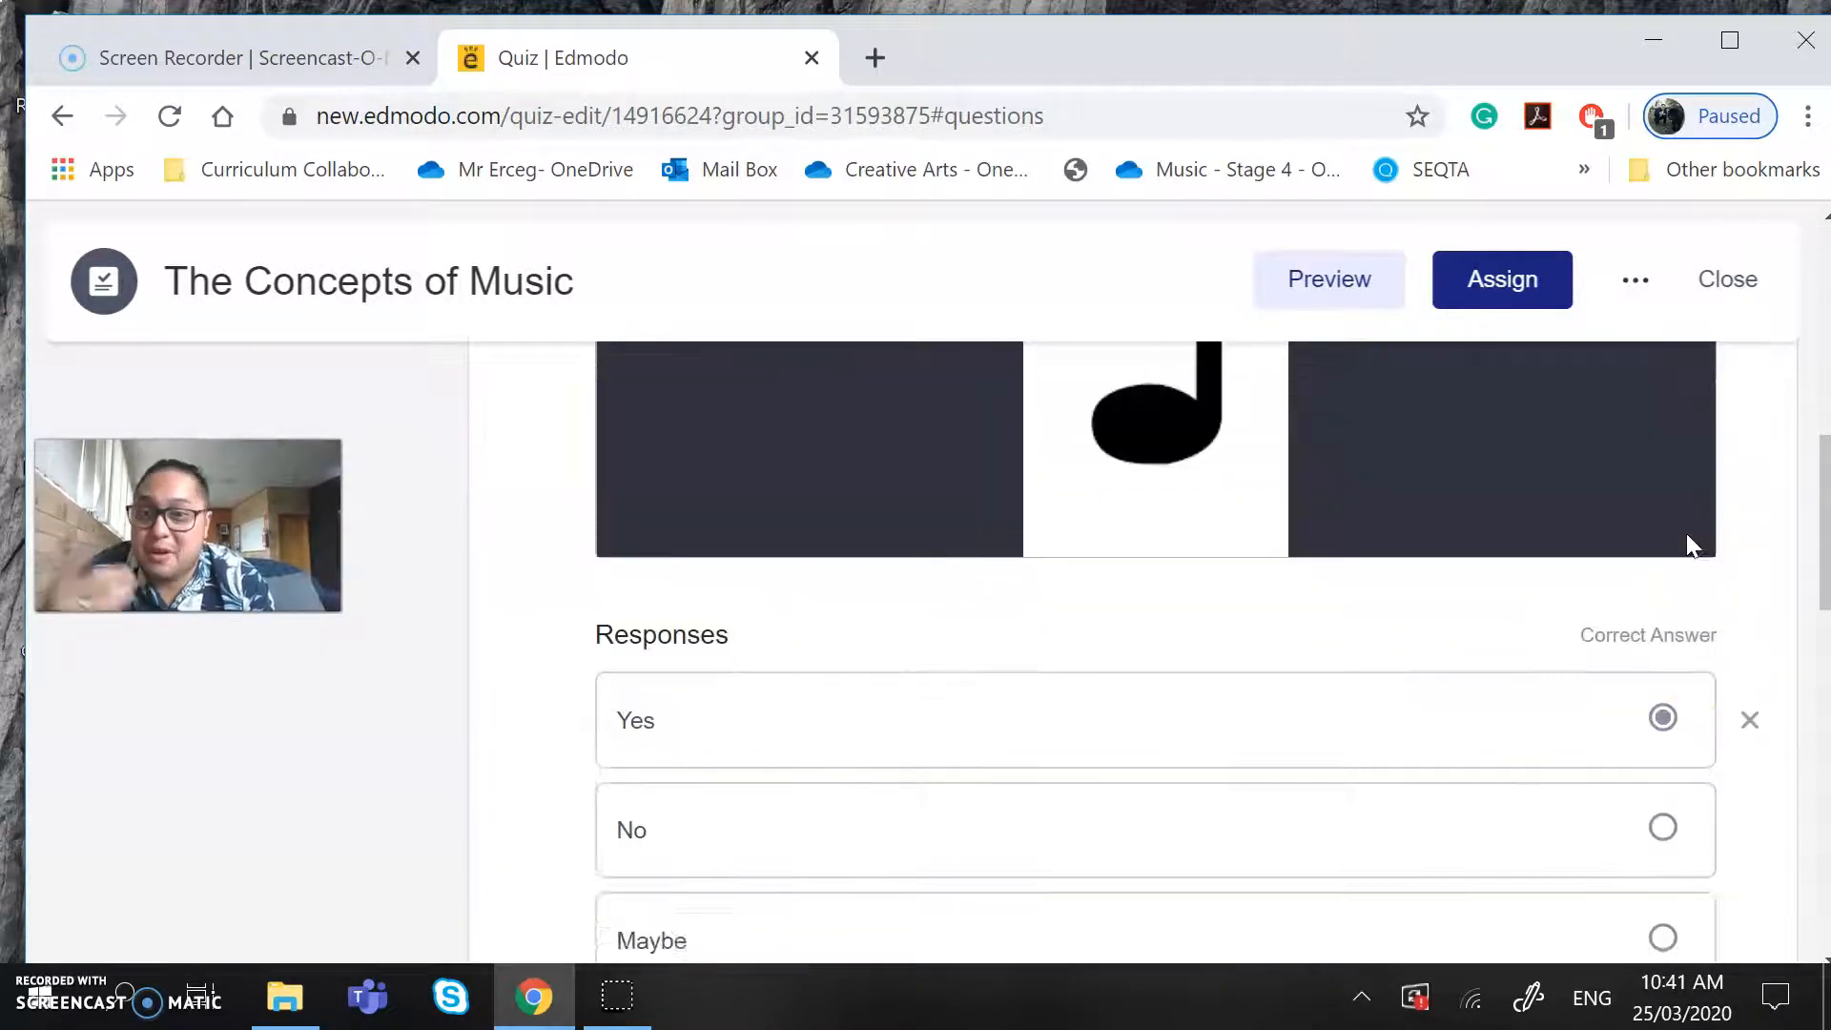
scroll(1693, 545, "down", 3)
left_click(1664, 698)
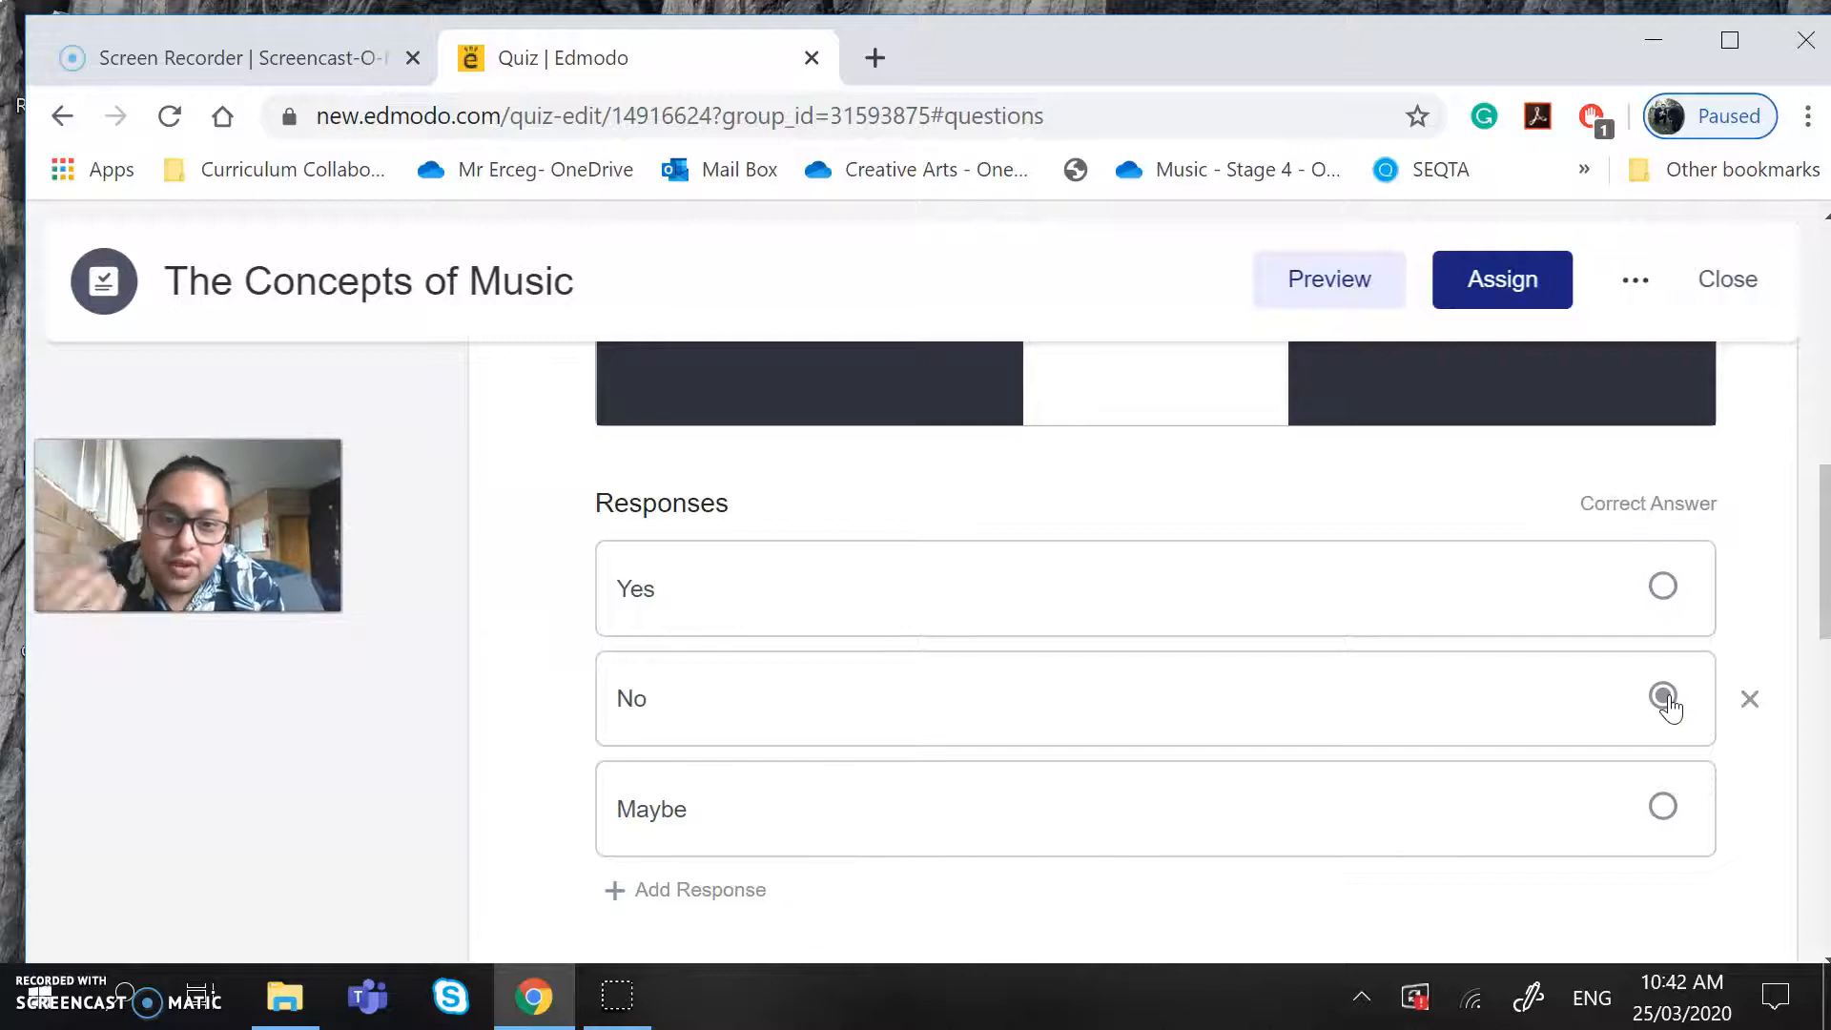
left_click(1664, 587)
scroll(1664, 601, "down", 10)
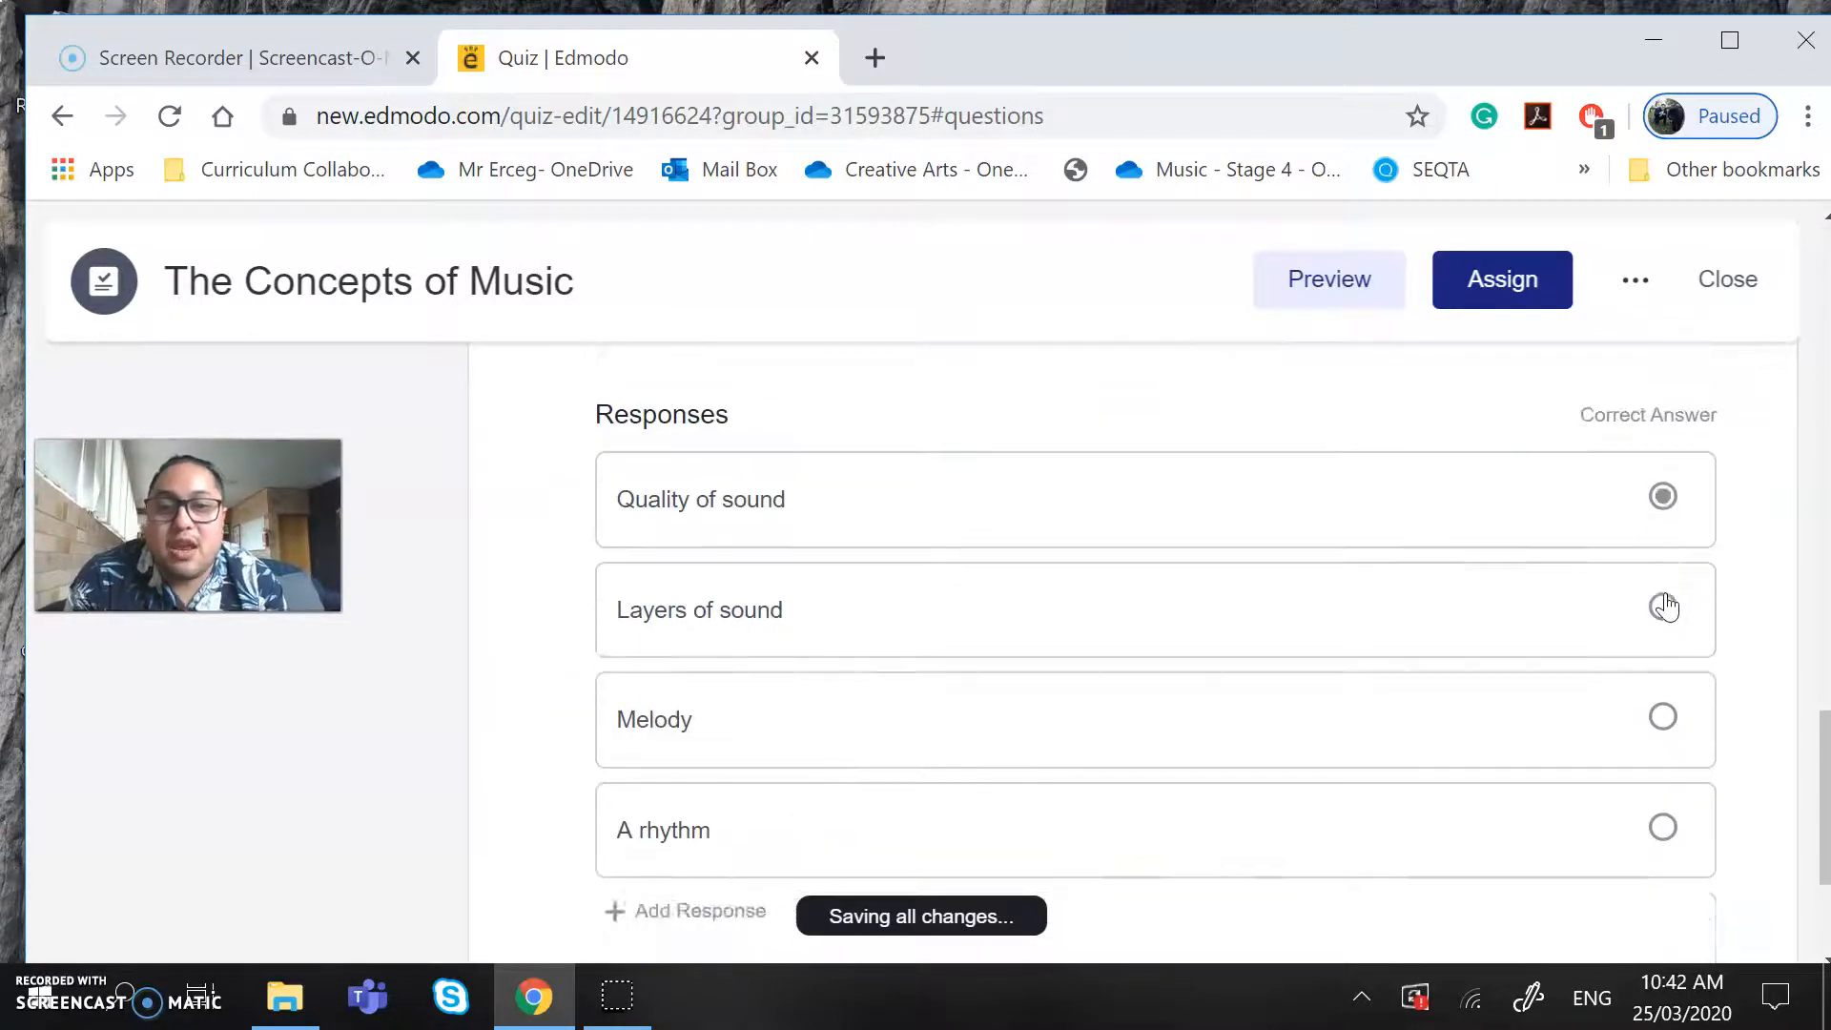
- Start assigning the quiz and set its due date to 03/31/2020 at 4:00 PM
left_click(1510, 286)
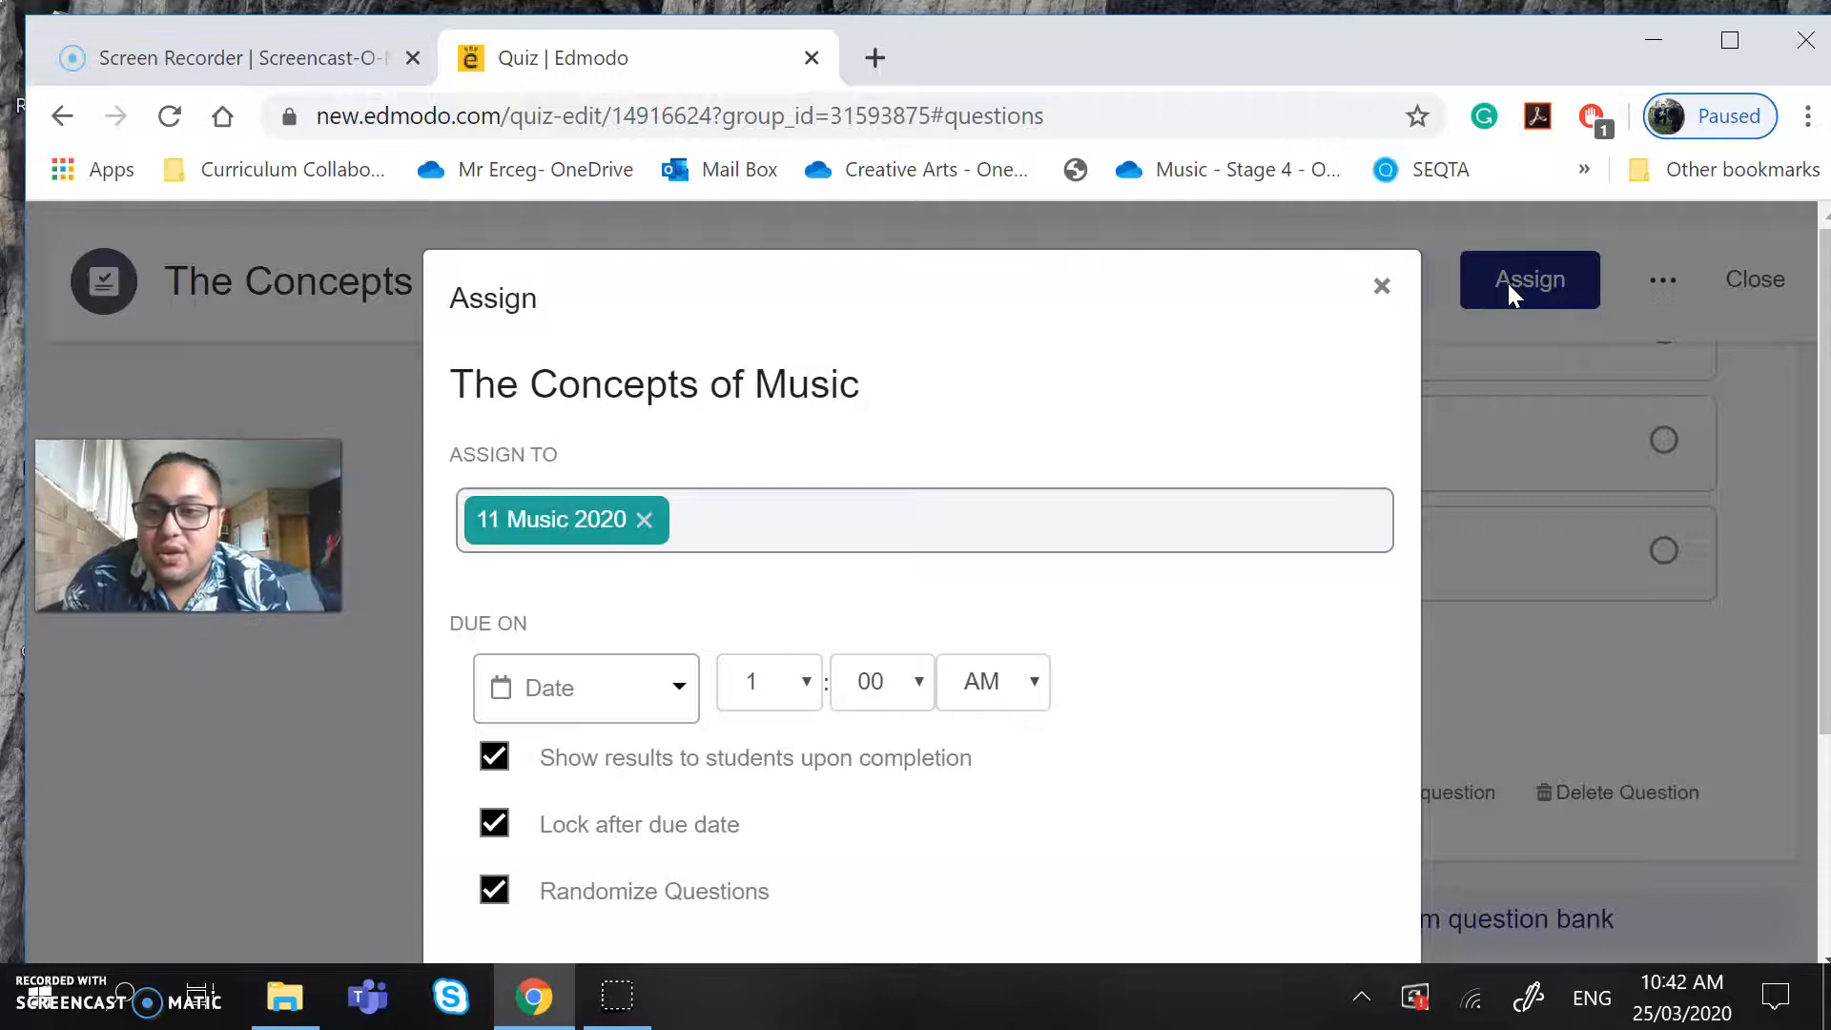
left_click(613, 686)
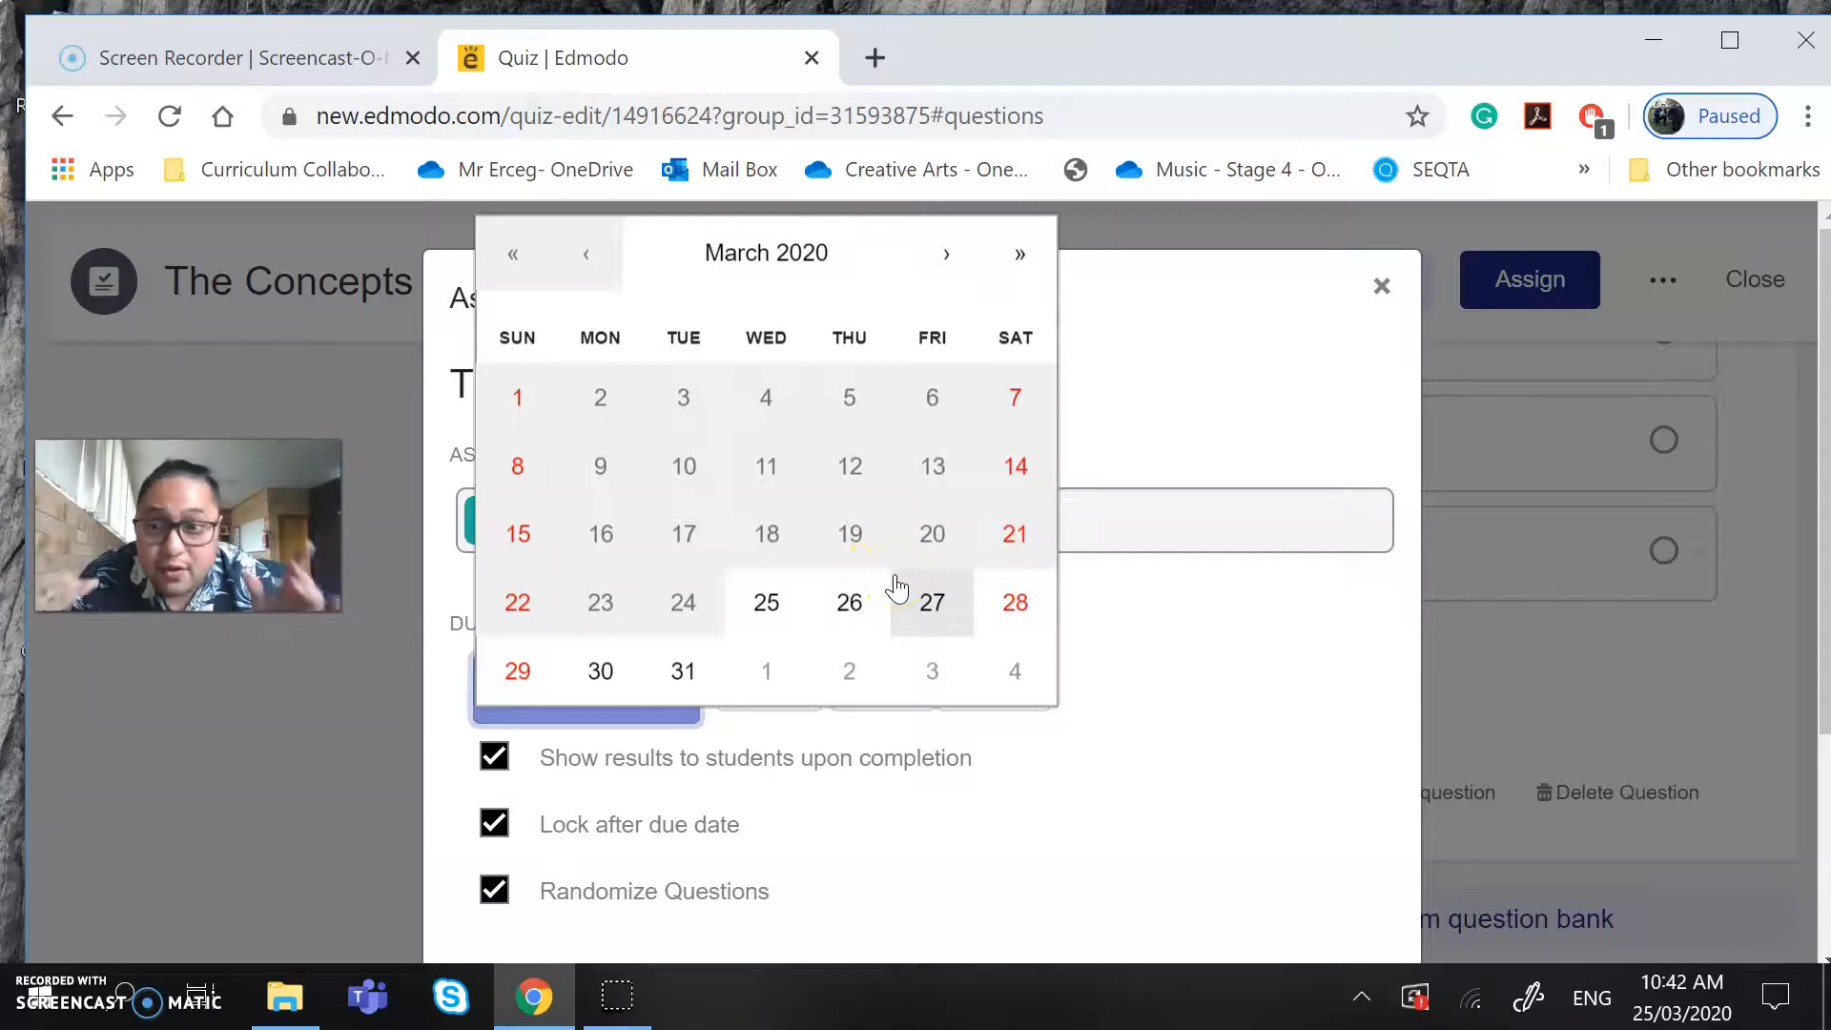
left_click(682, 670)
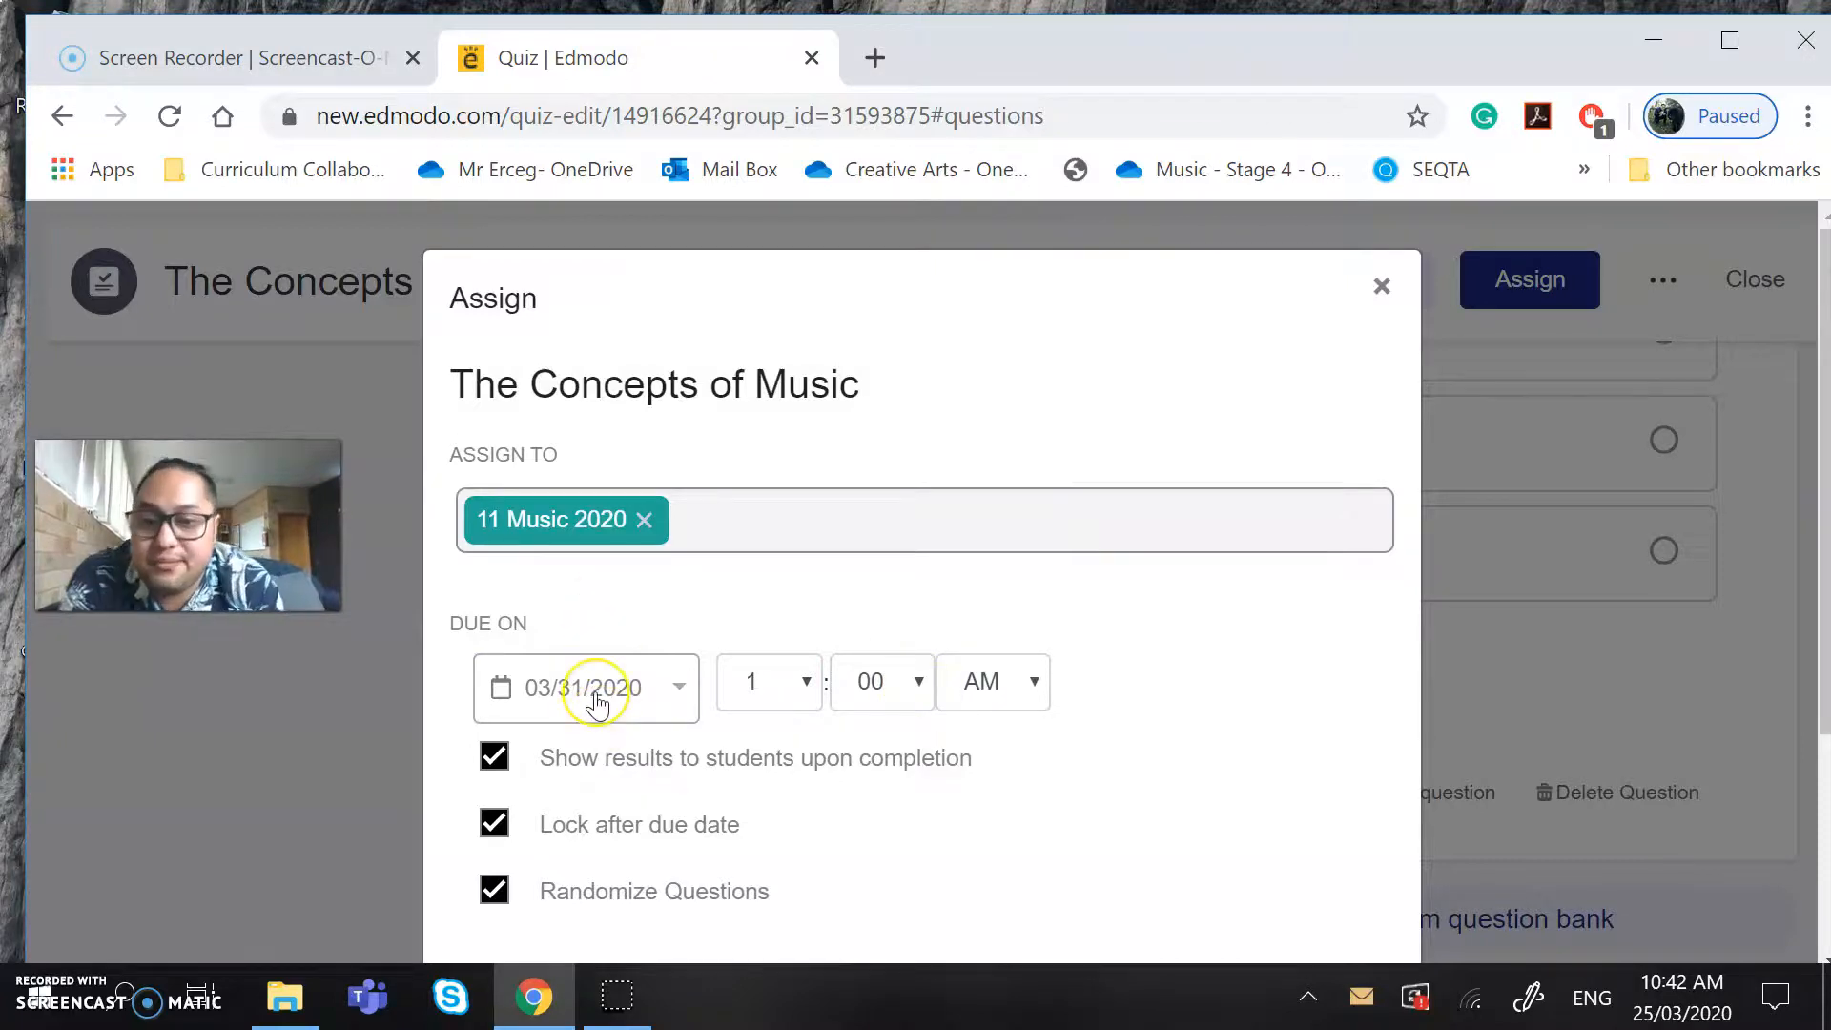
left_click(766, 680)
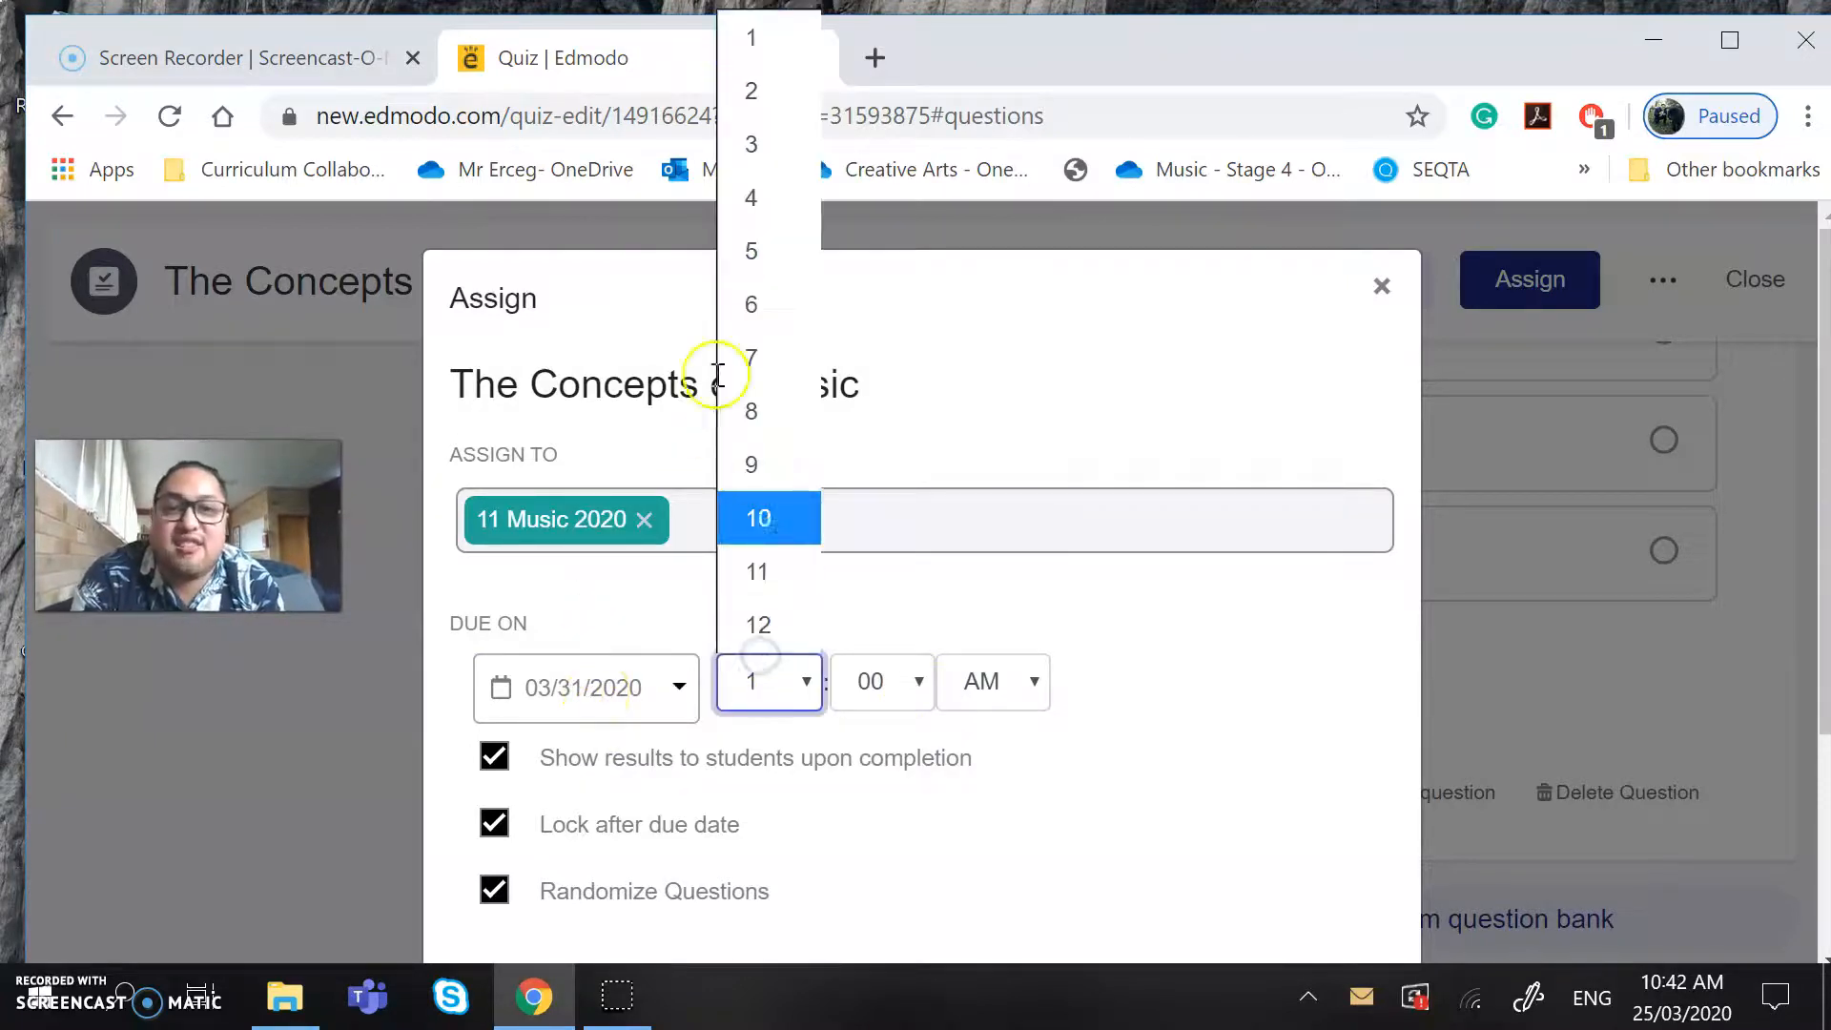
left_click(747, 354)
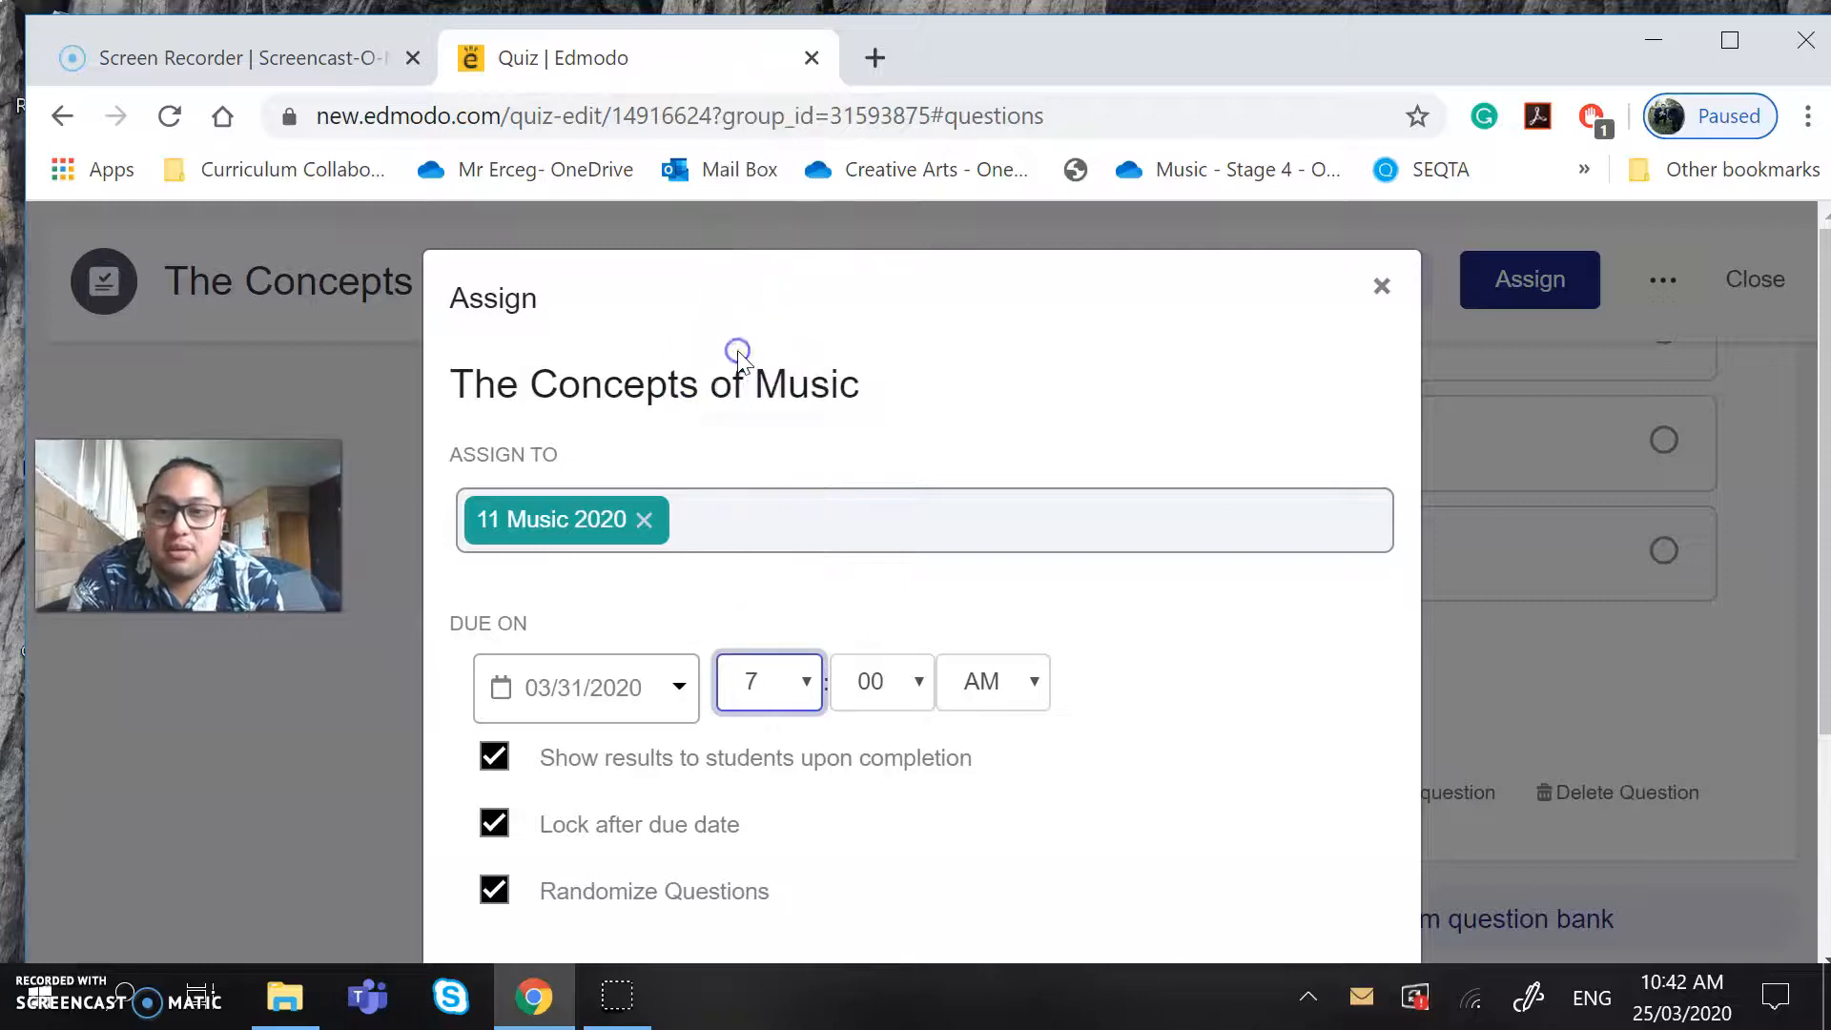
left_click(768, 681)
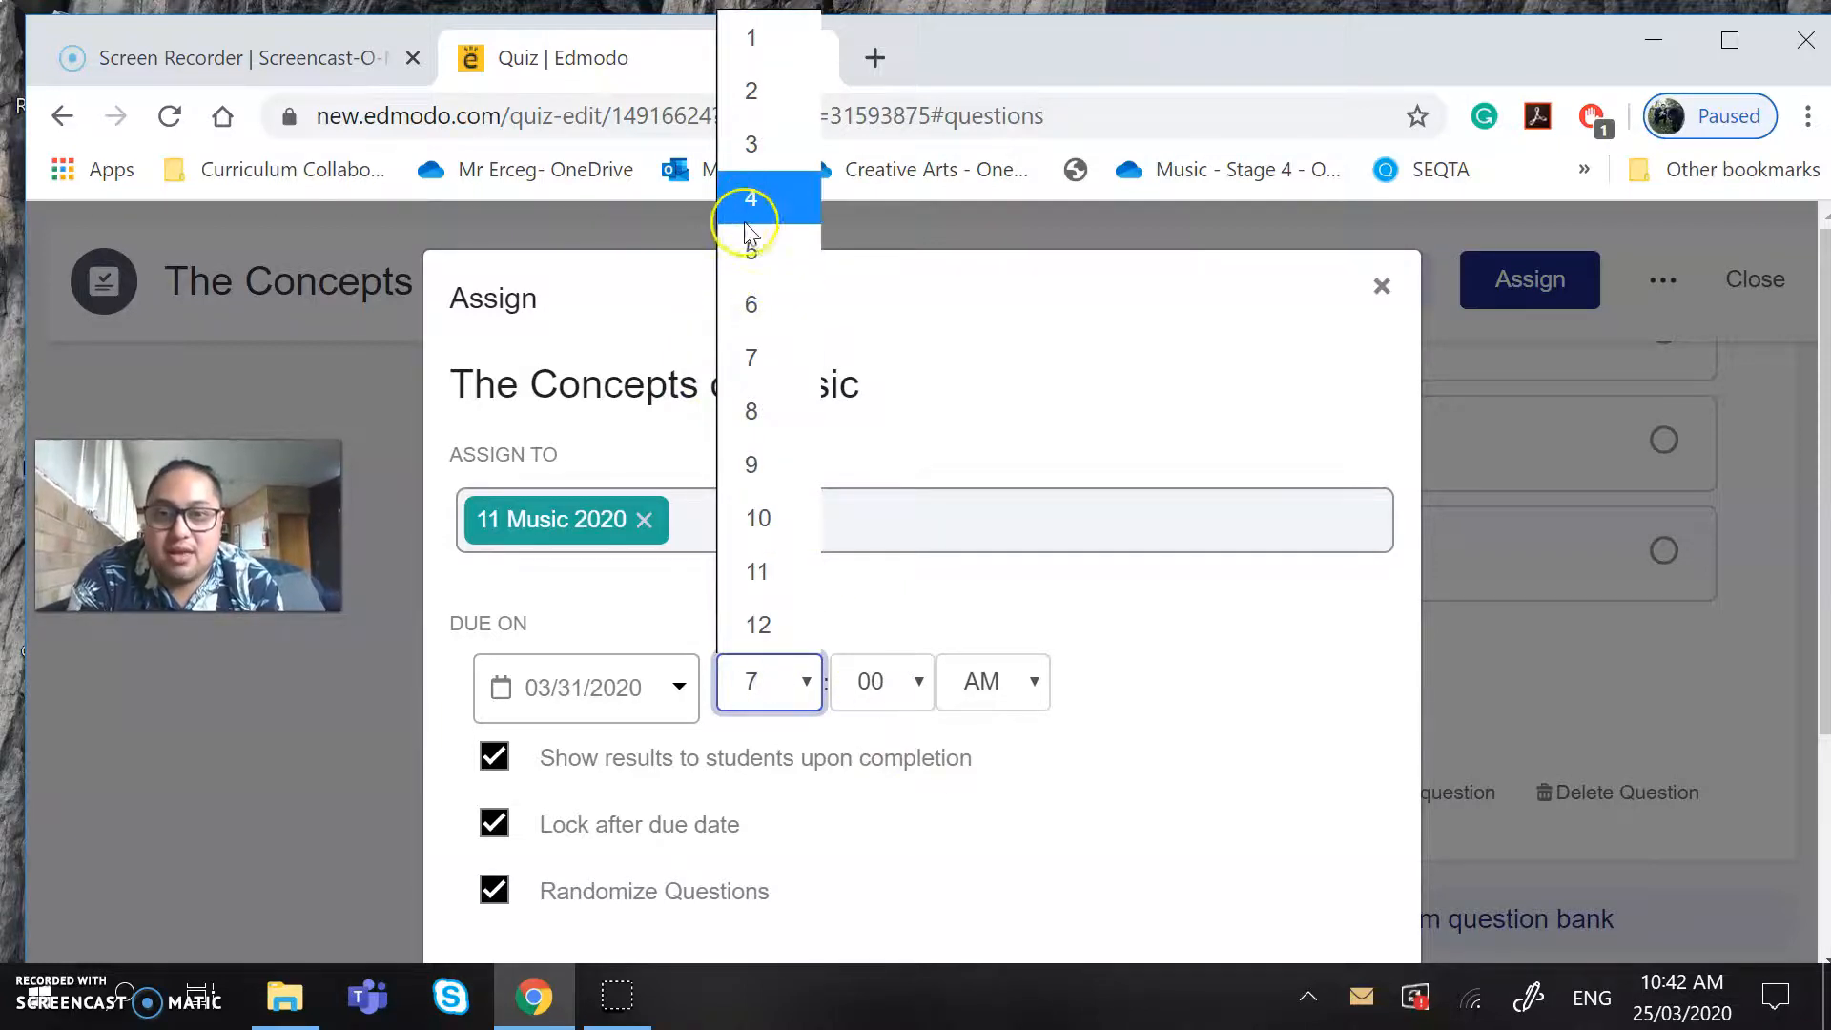
left_click(752, 202)
left_click(877, 684)
left_click(965, 681)
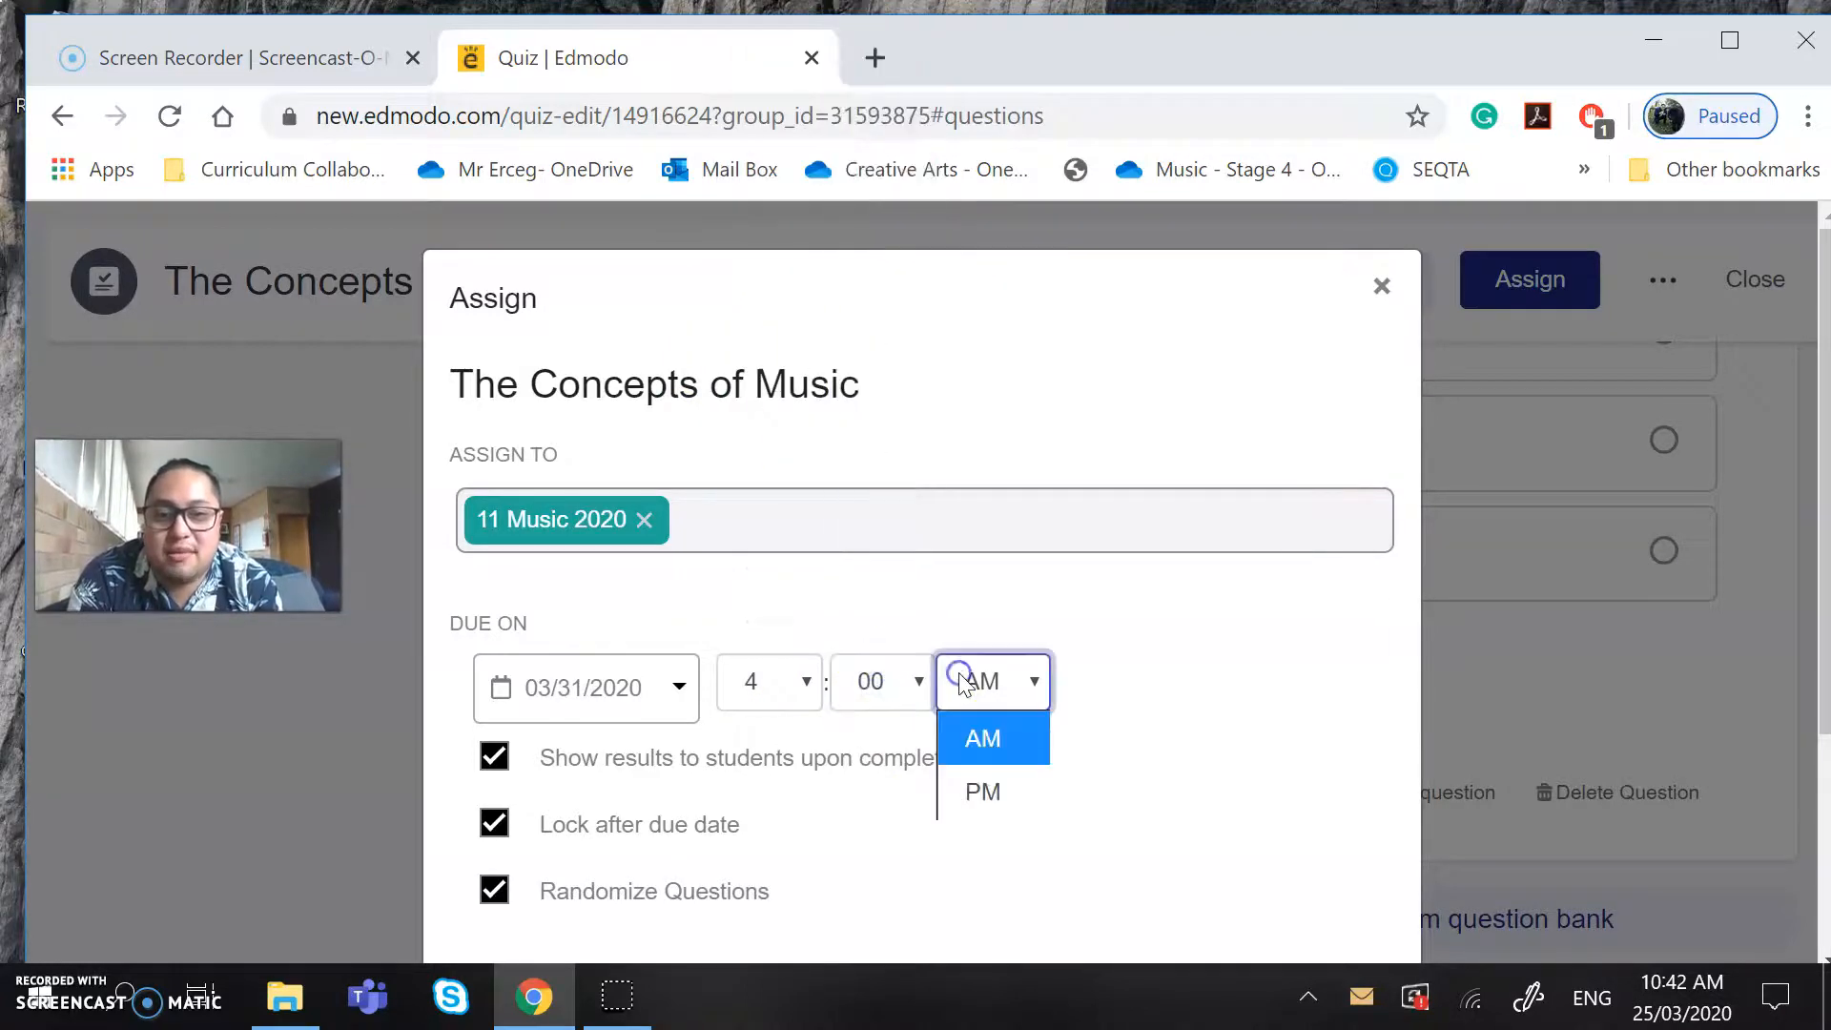
left_click(988, 788)
- Assign the quiz to the 11 Music 2020 class, keeping the remaining options, and view its post on the class page
scroll(992, 792, "down", 3)
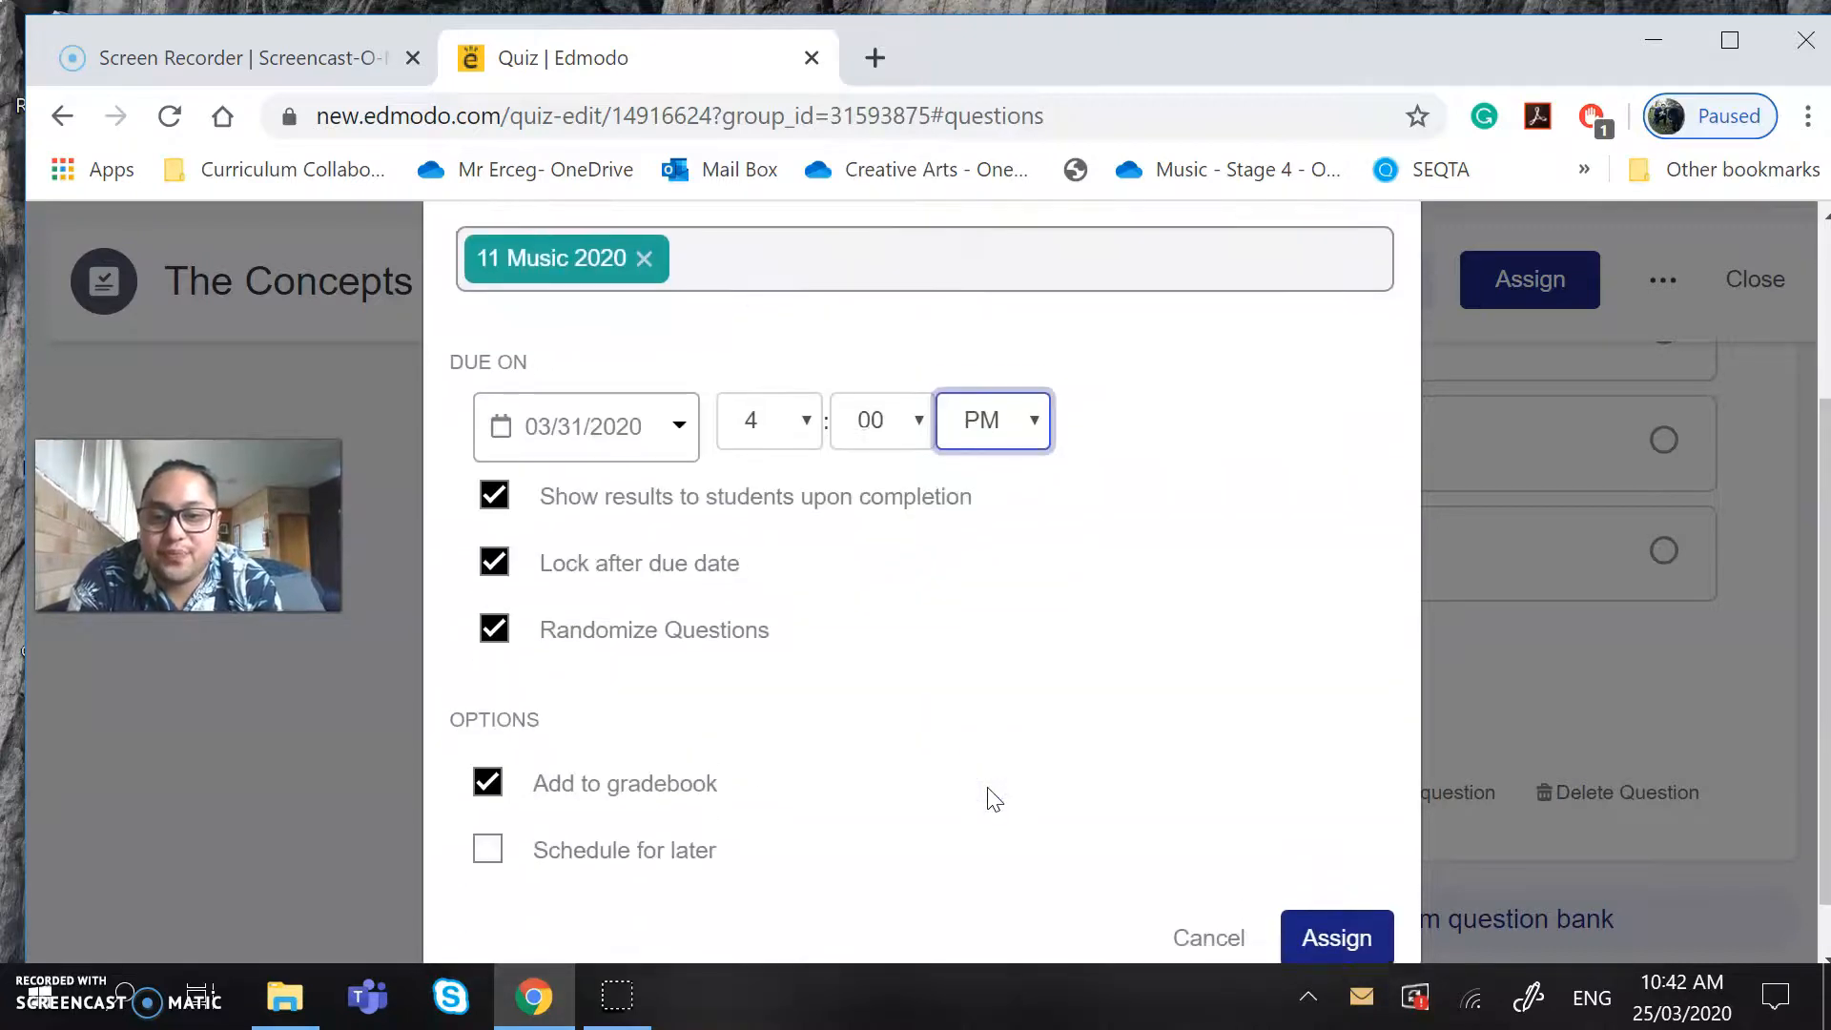
scroll(993, 799, "up", 1)
scroll(995, 799, "down", 1)
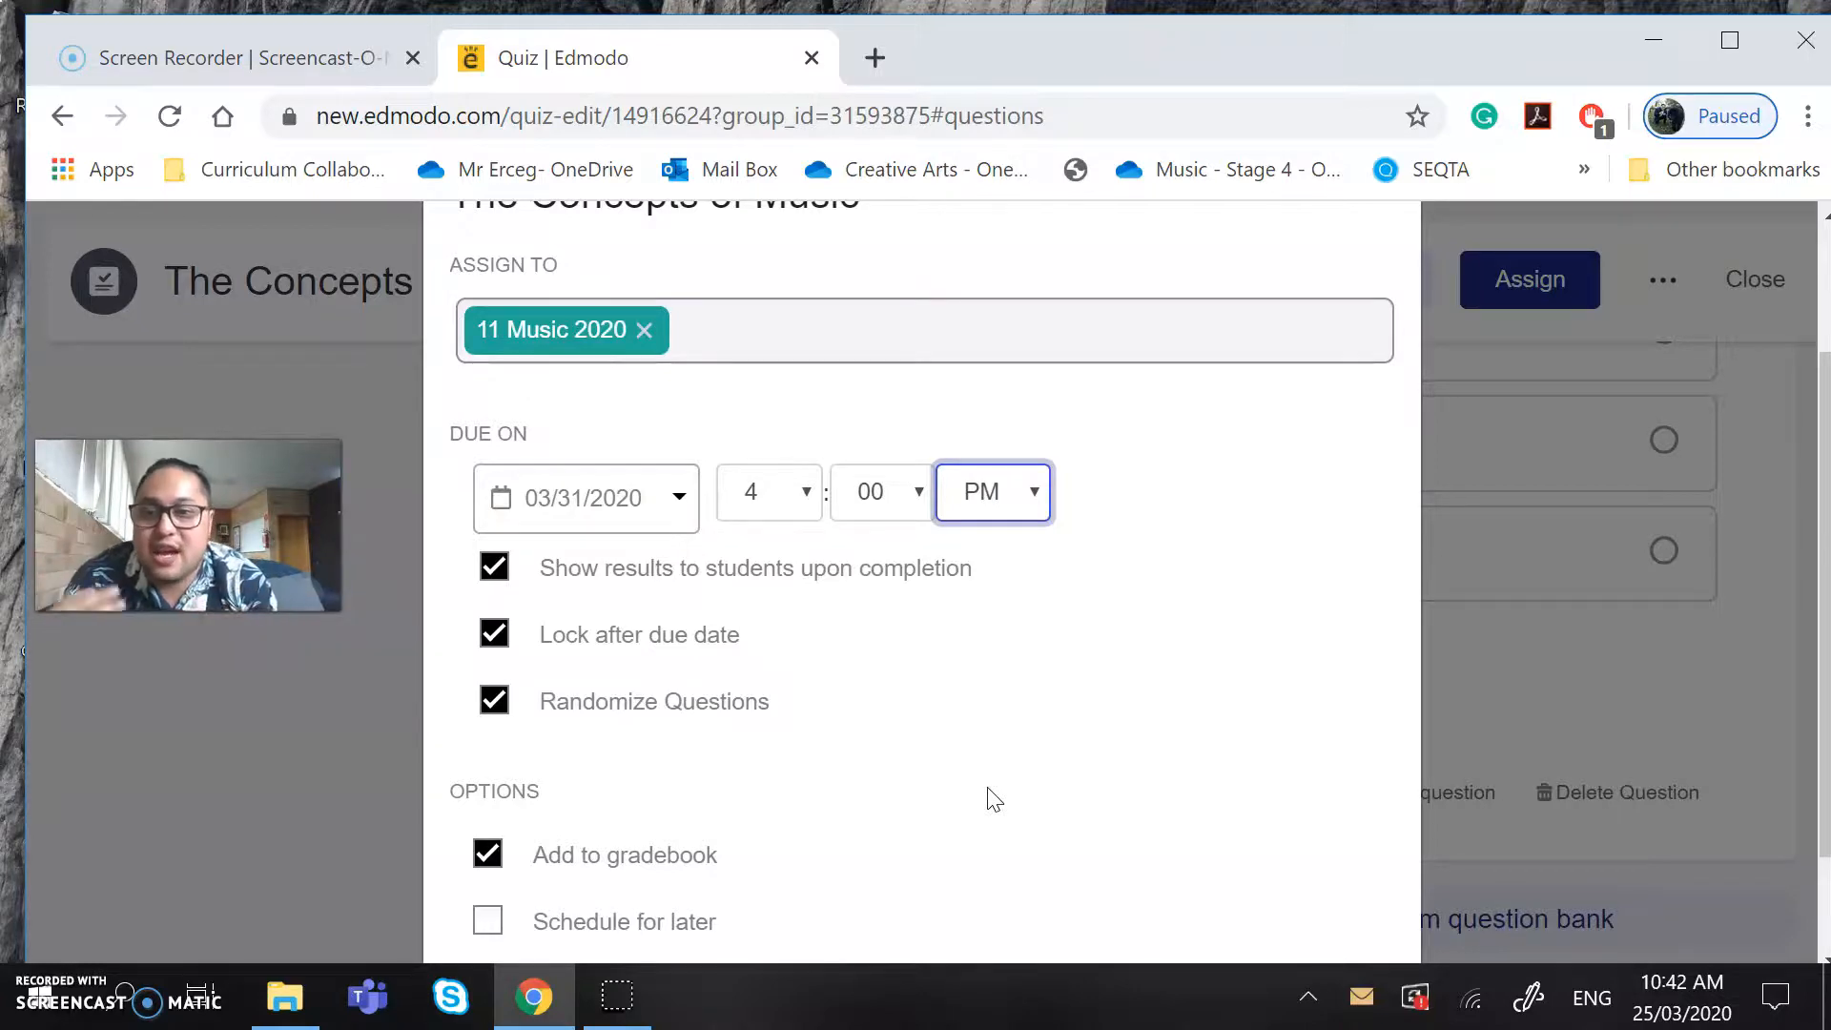
scroll(995, 800, "down", 2)
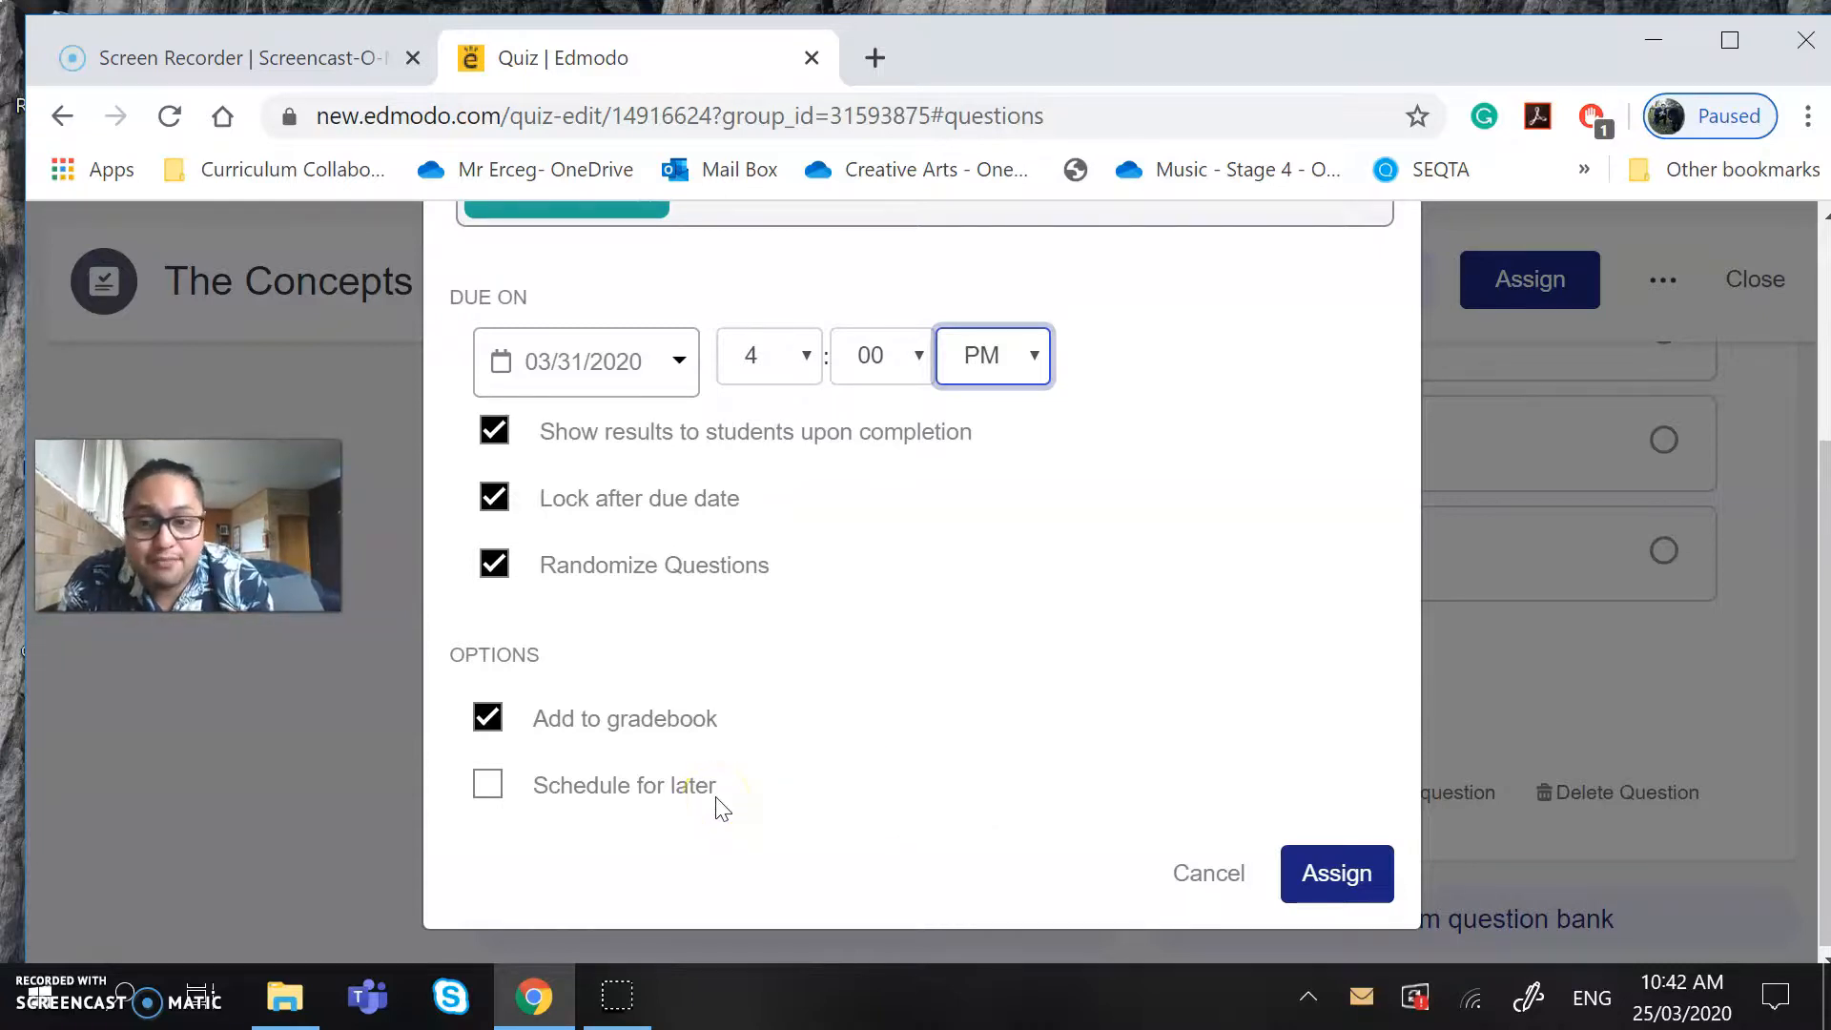
left_click(1359, 878)
left_click(1359, 878)
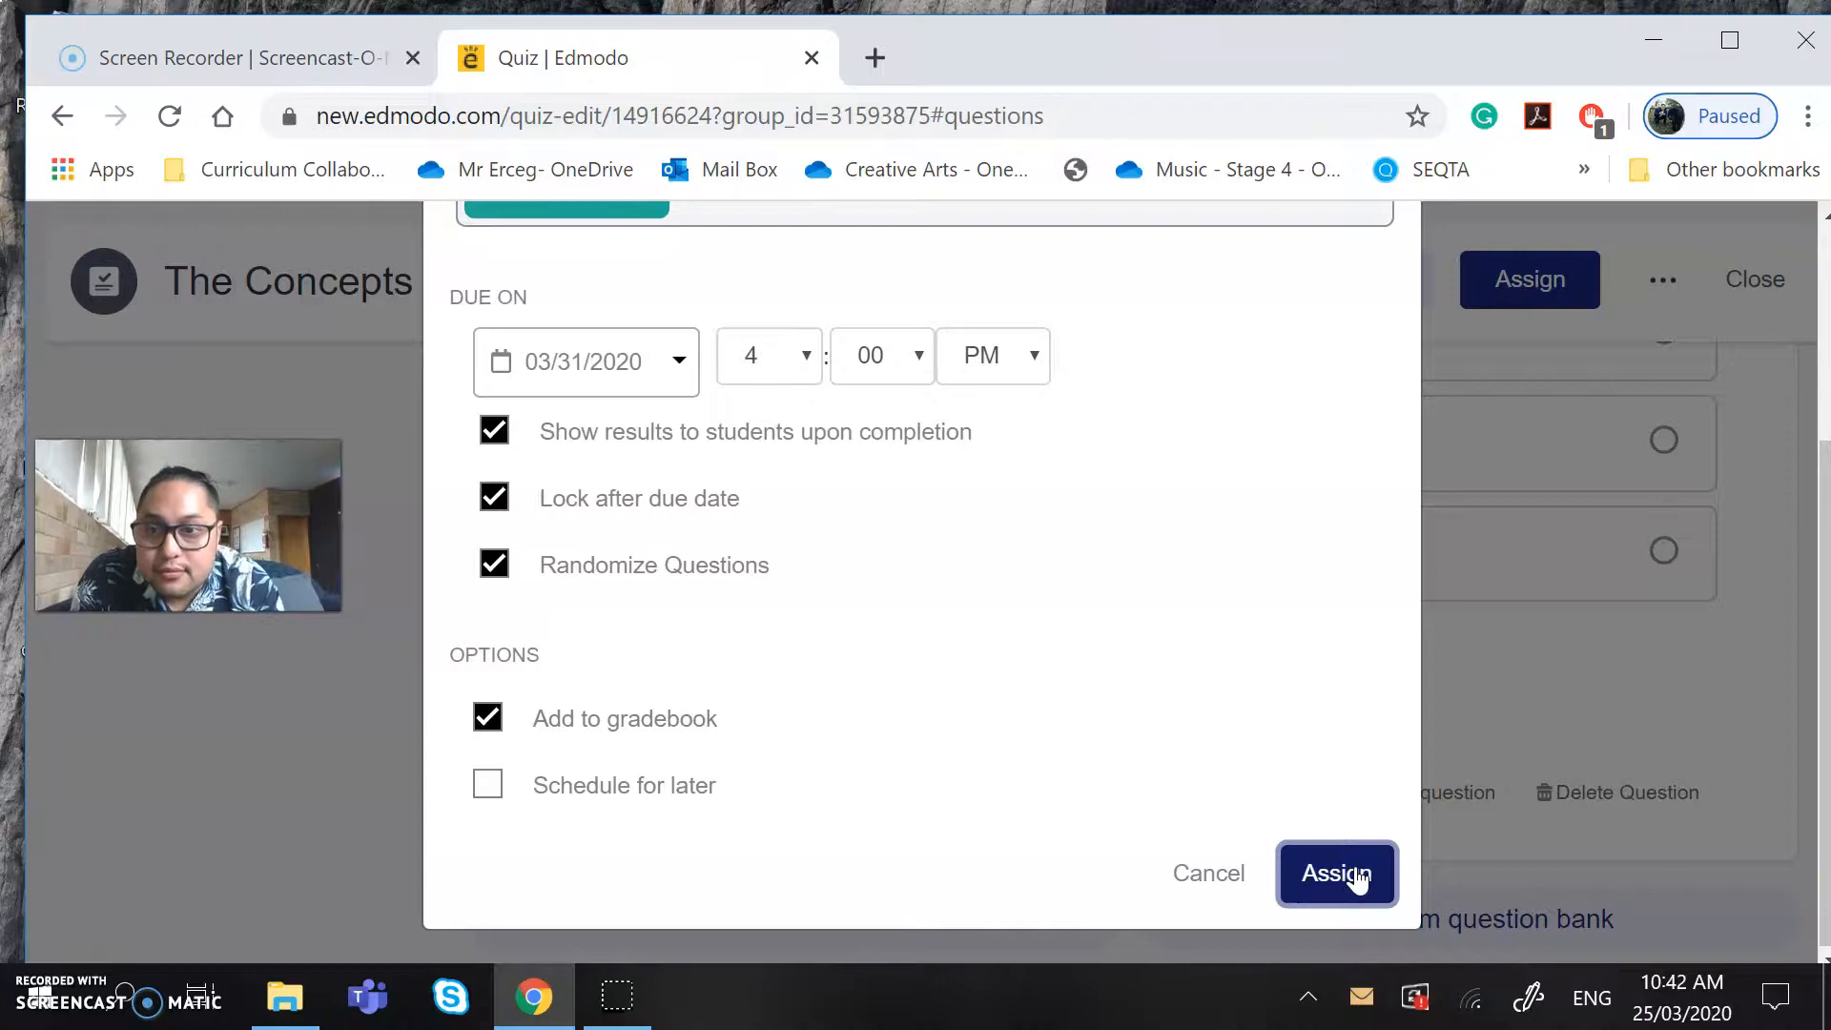
scroll(1414, 633, "up", 3)
scroll(1414, 633, "down", 3)
left_click(1335, 839)
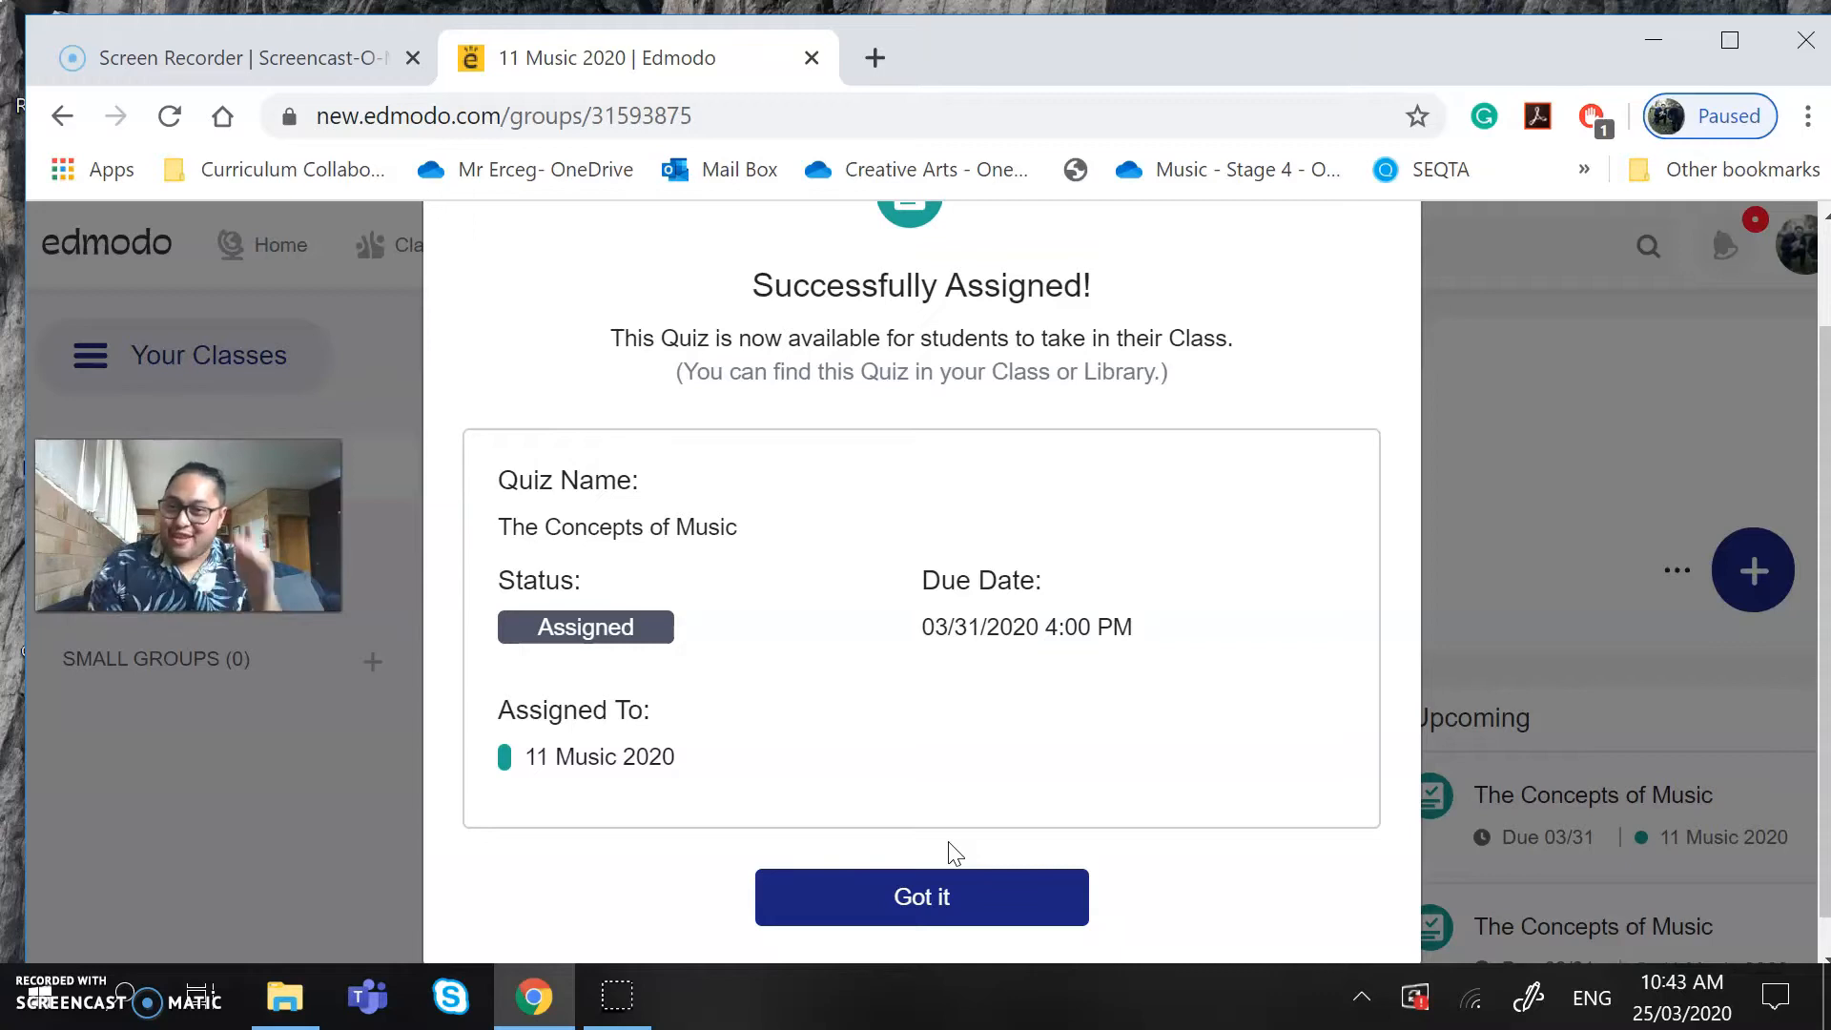
left_click(933, 877)
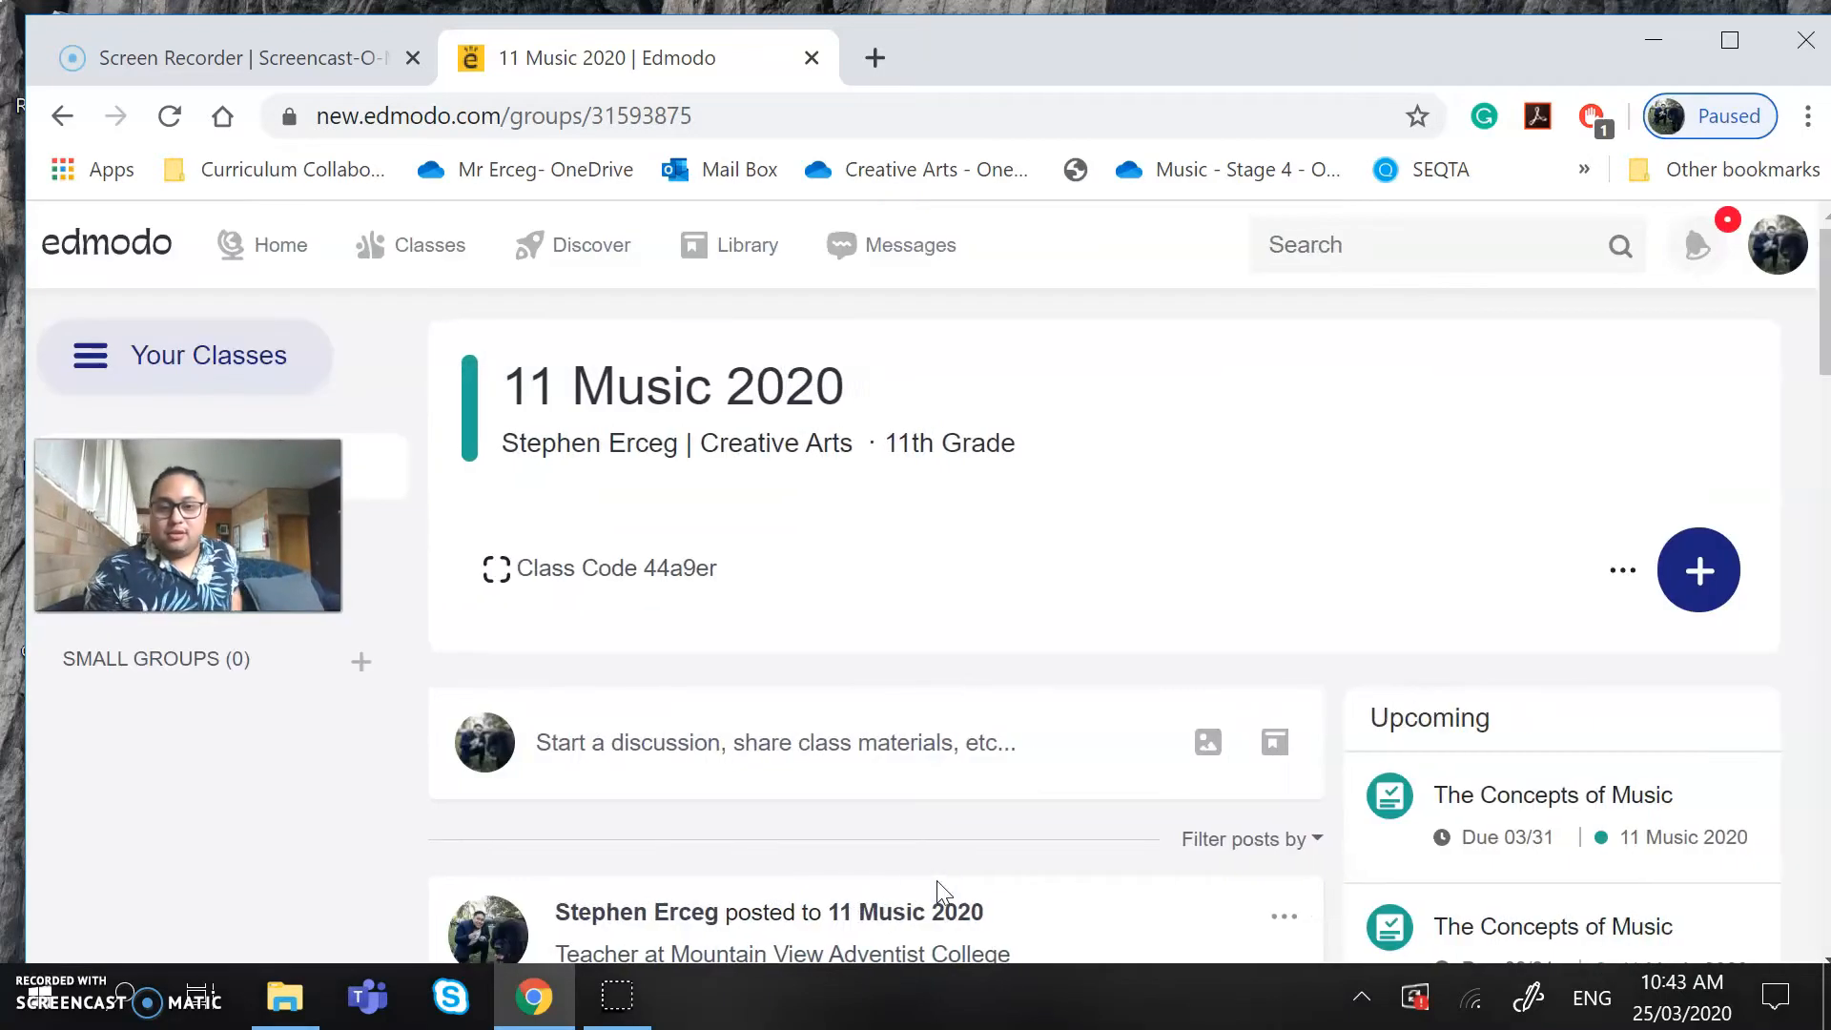
scroll(937, 883, "down", 5)
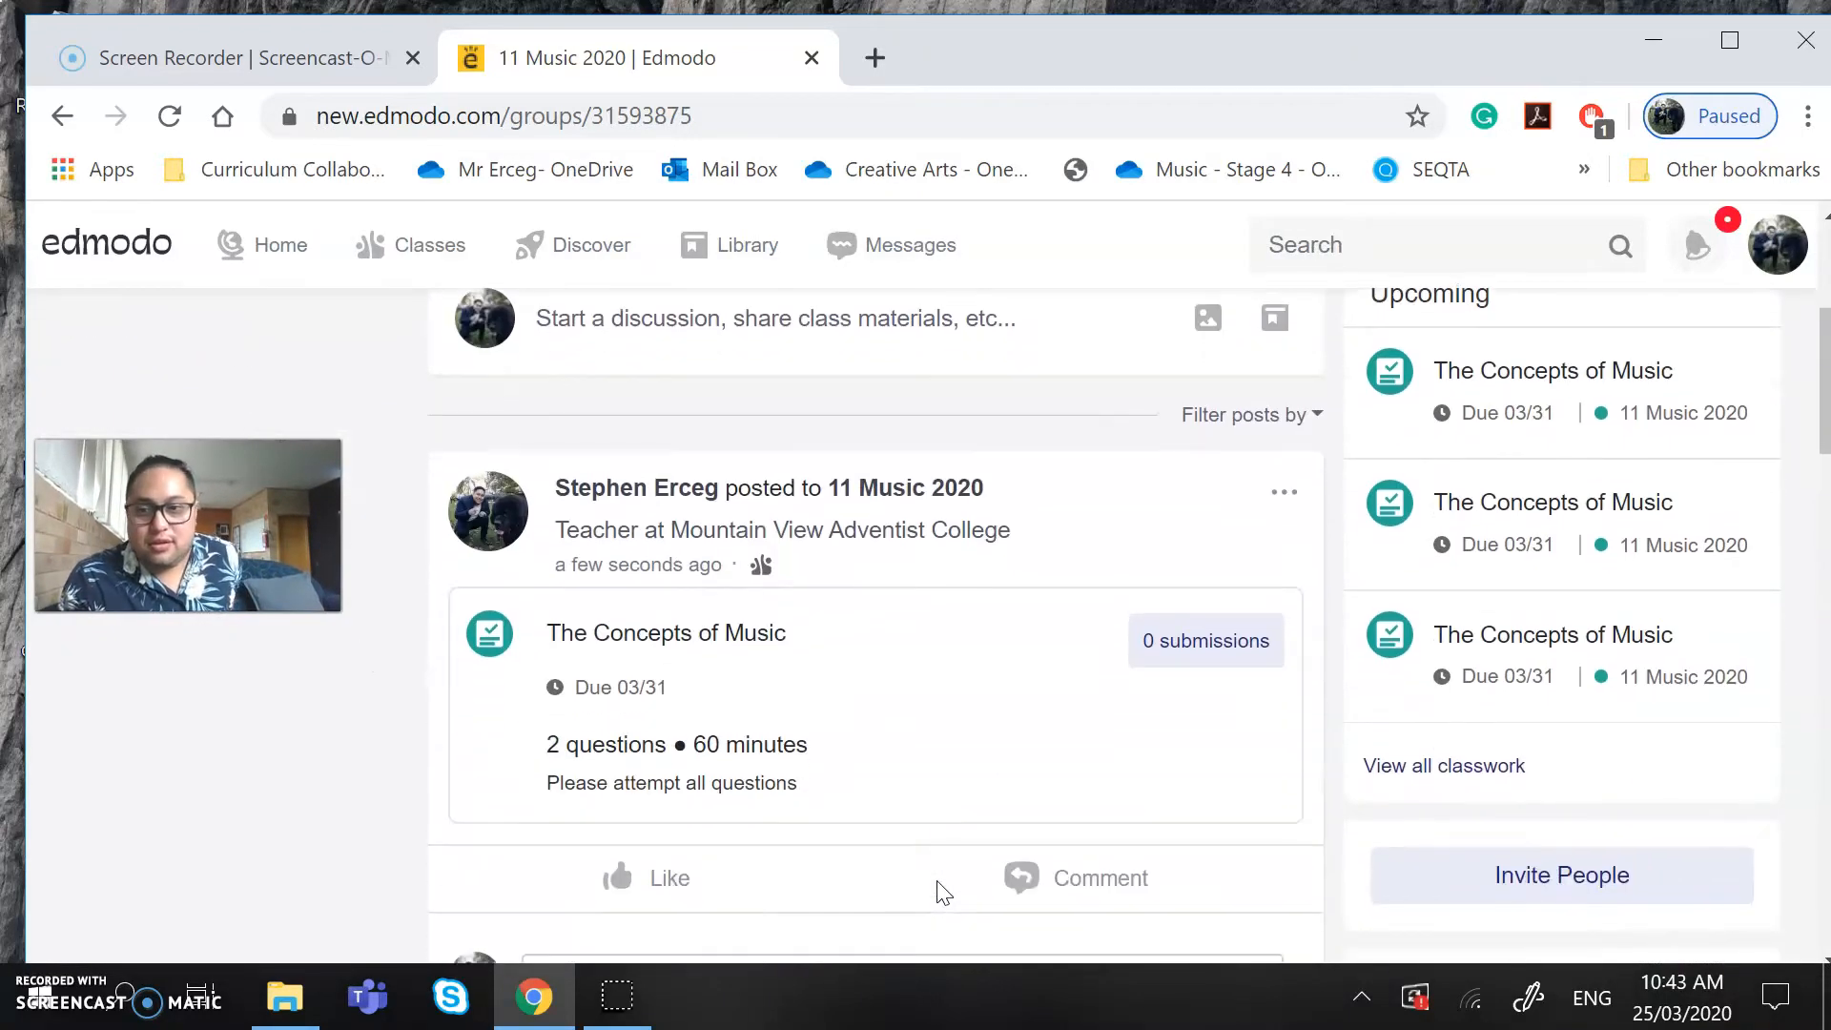